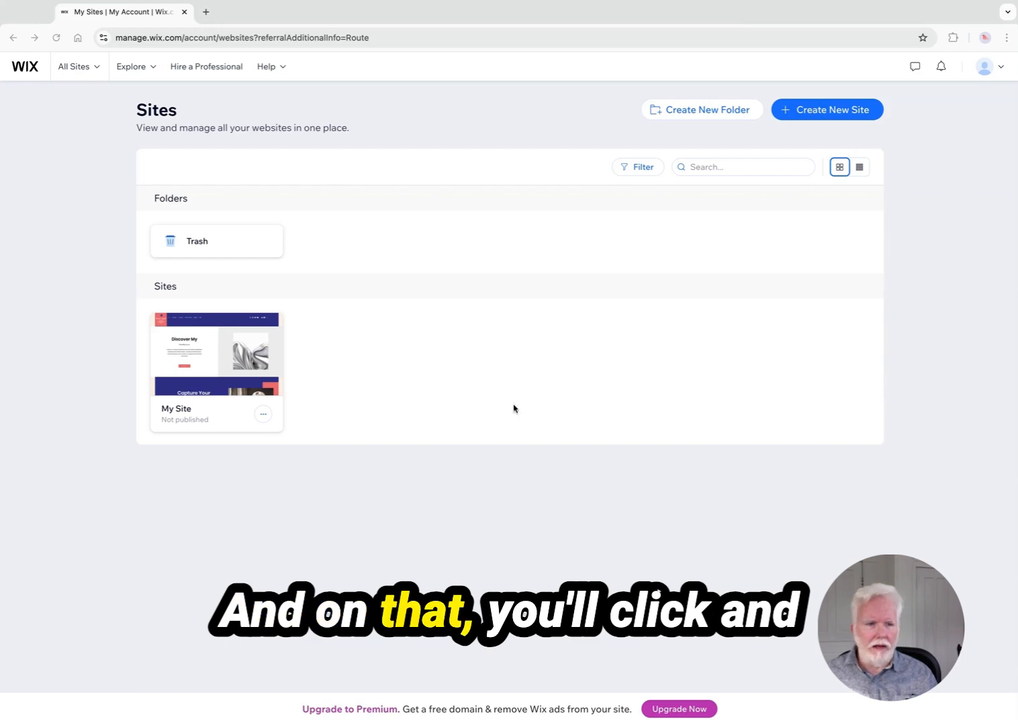
Open My Site from the sites list and launch its website editor with Design Site
mouse_move(217, 354)
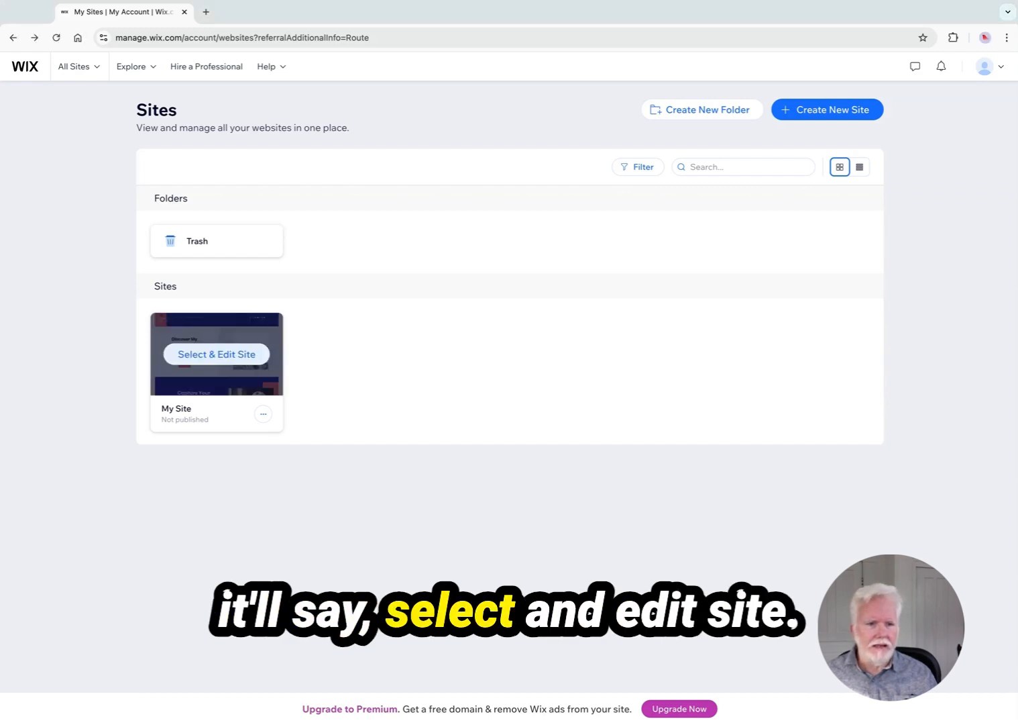
left_click(217, 353)
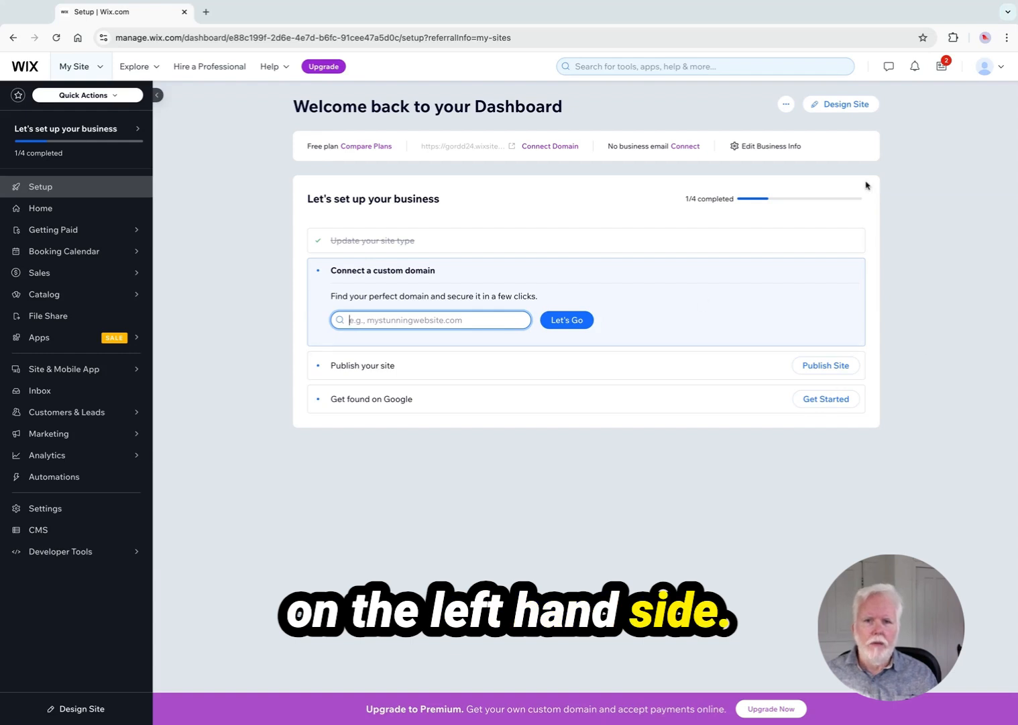
left_click(835, 106)
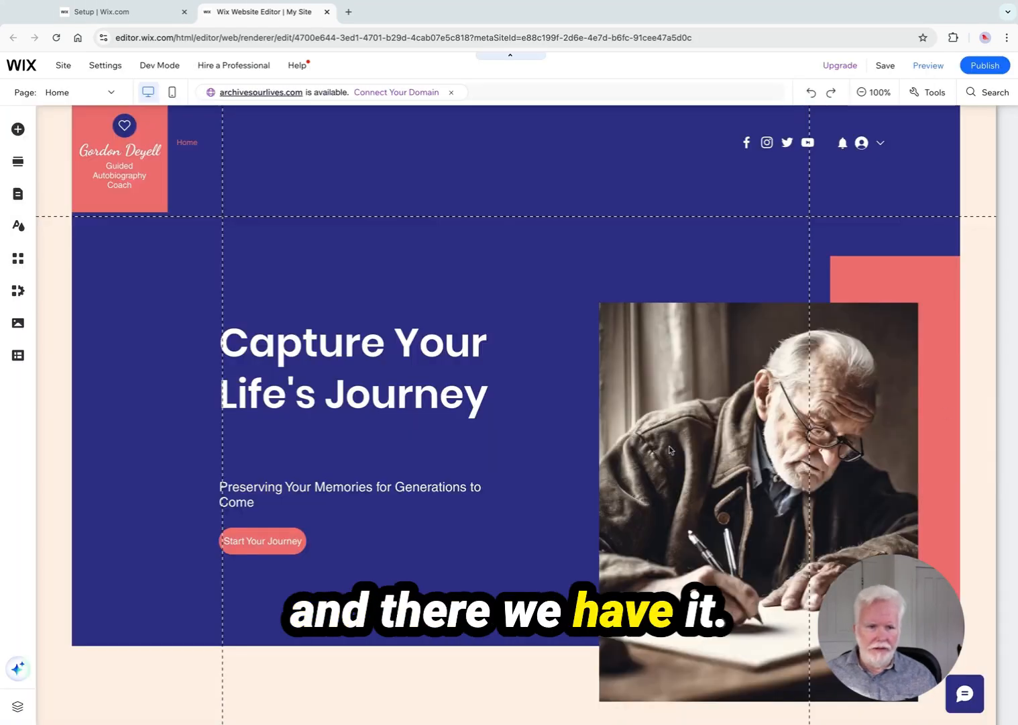
Scroll through the home page to review its sections
scroll(497, 603, "down", 8)
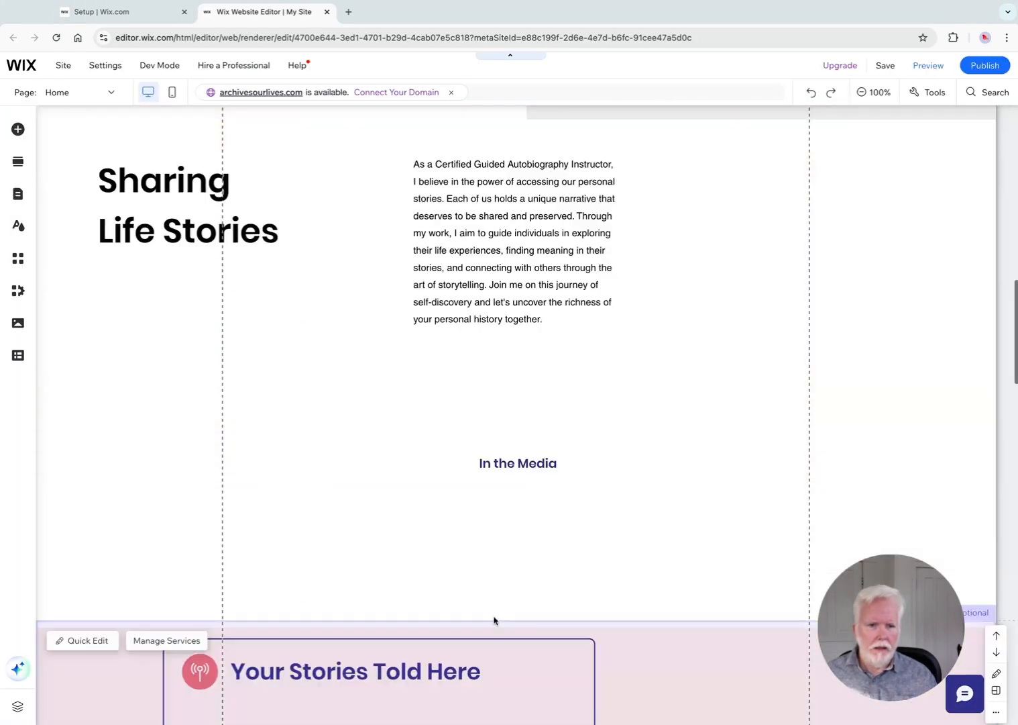
scroll(510, 575, "down", 7)
scroll(614, 573, "up", 15)
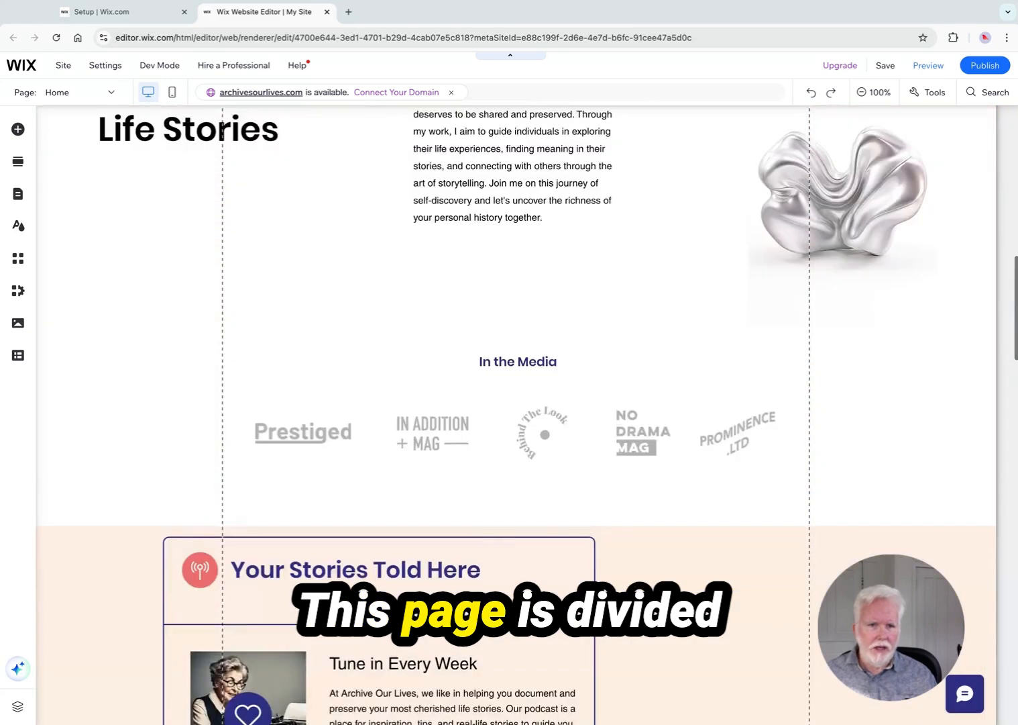
scroll(554, 525, "up", 10)
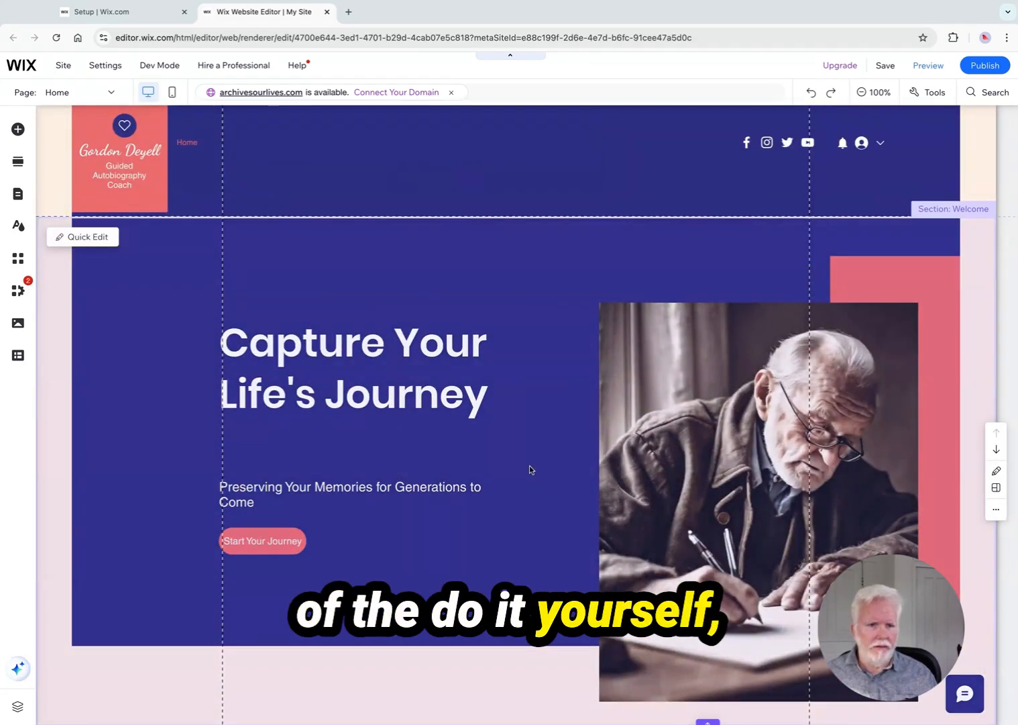
scroll(530, 470, "down", 7)
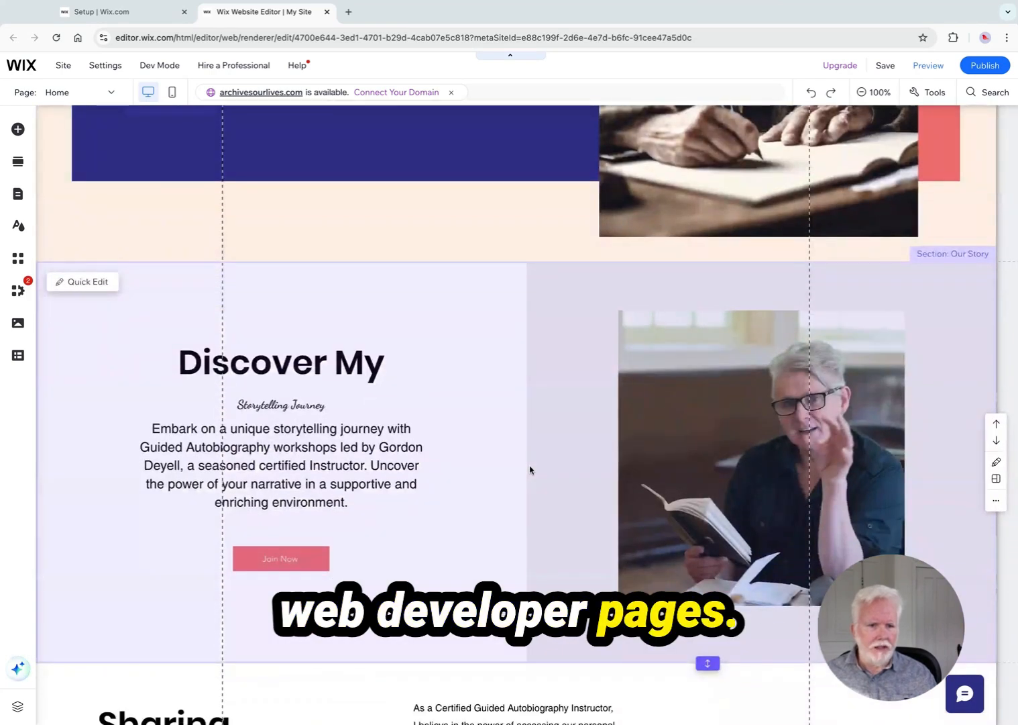
scroll(530, 470, "up", 2)
scroll(530, 470, "down", 5)
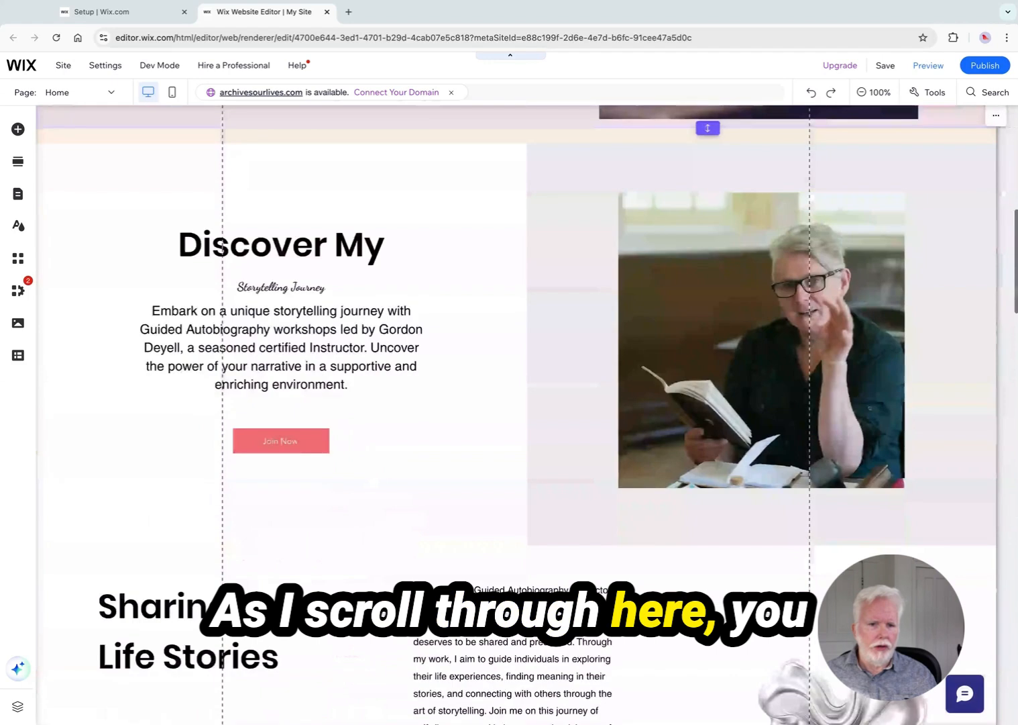
scroll(530, 469, "down", 9)
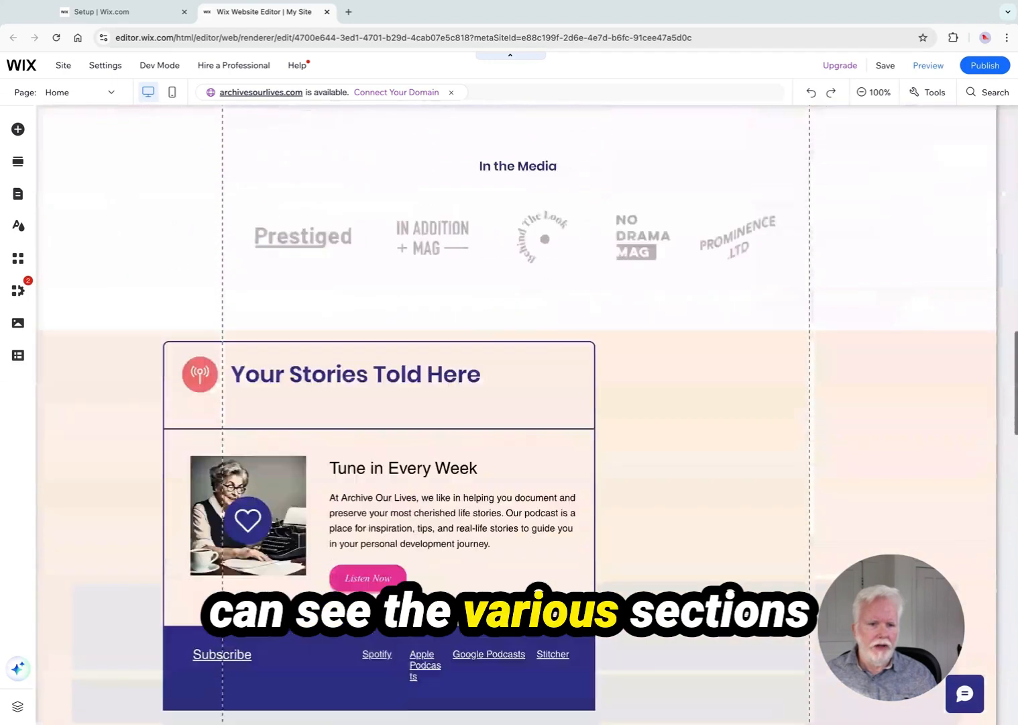
scroll(530, 470, "down", 14)
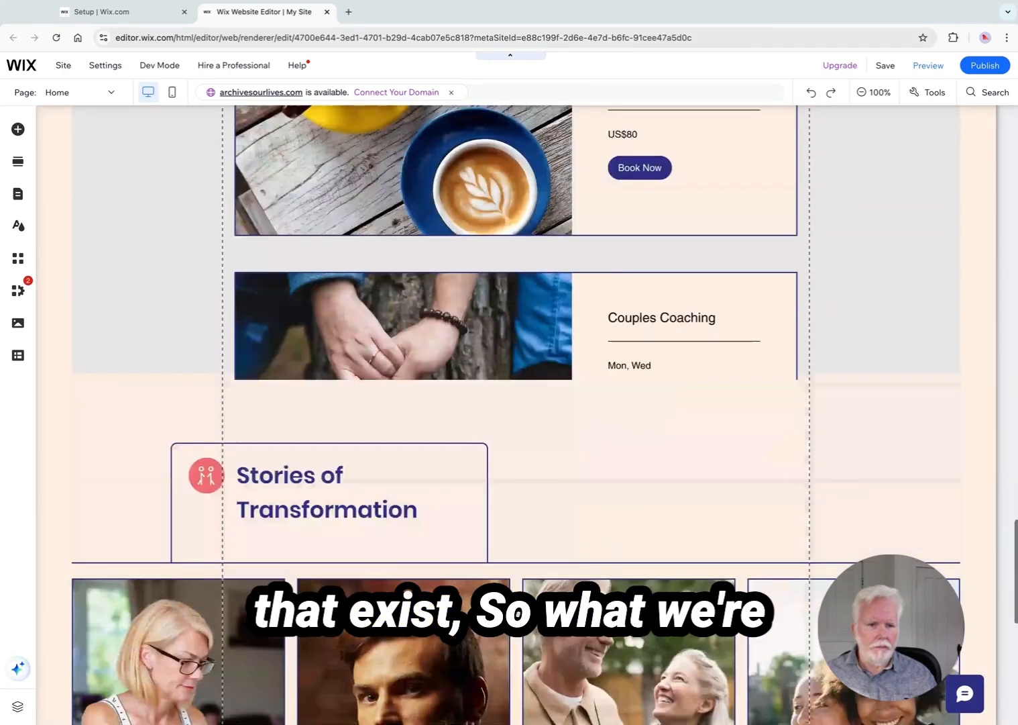
scroll(530, 469, "up", 20)
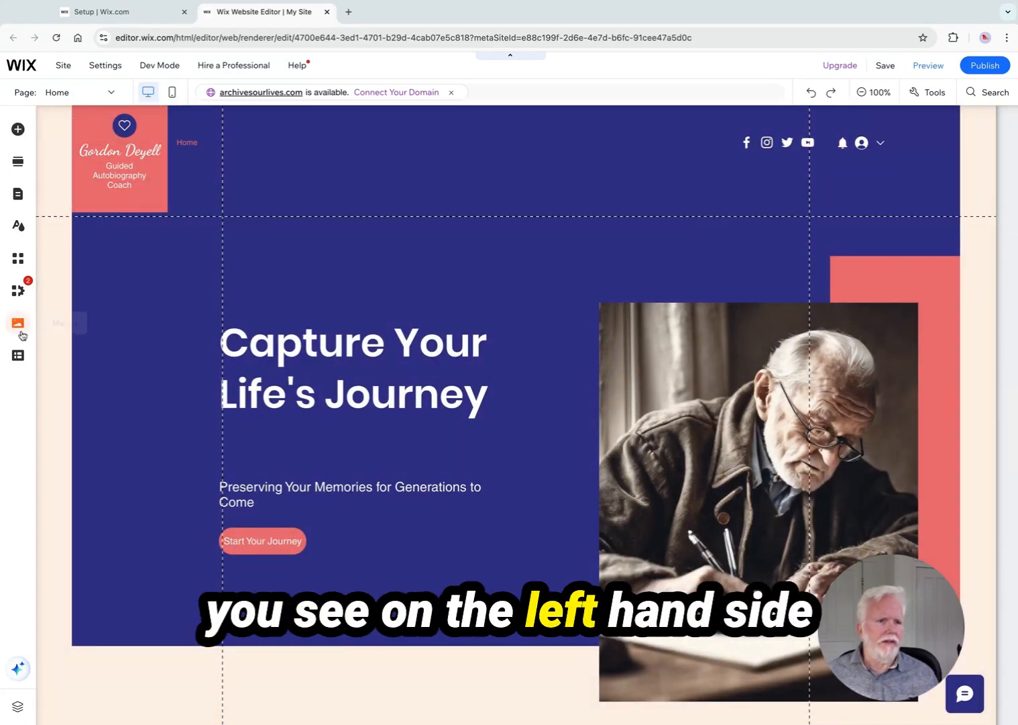
Browse the Add Elements panel's categories, including Image, Button, Strip, Decorative and Gallery
left_click(18, 129)
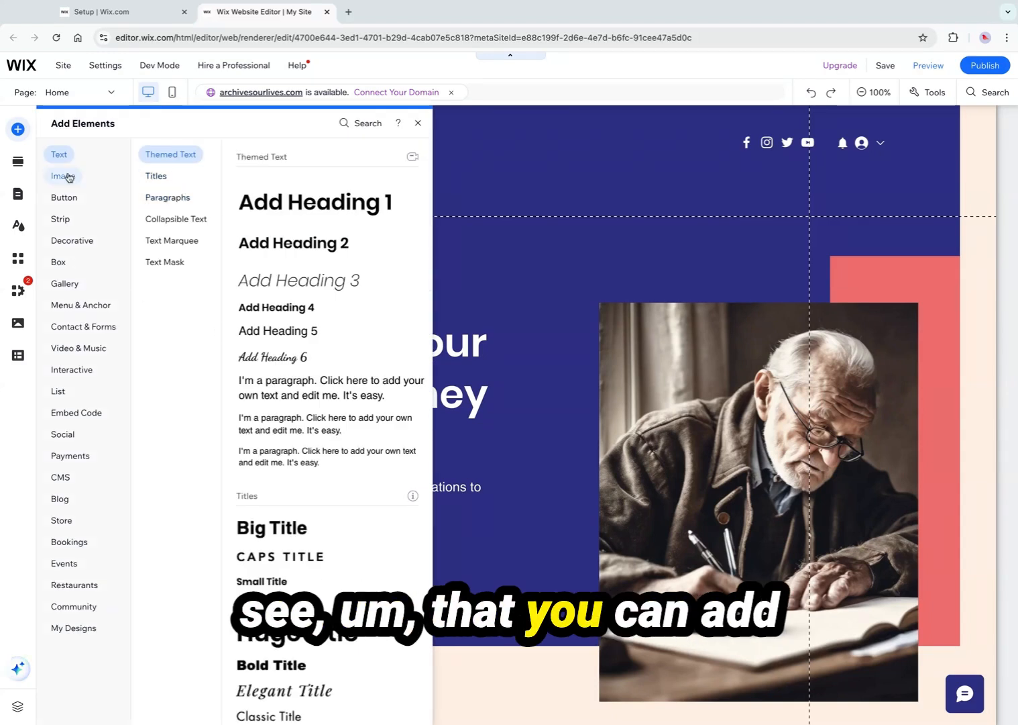
left_click(68, 177)
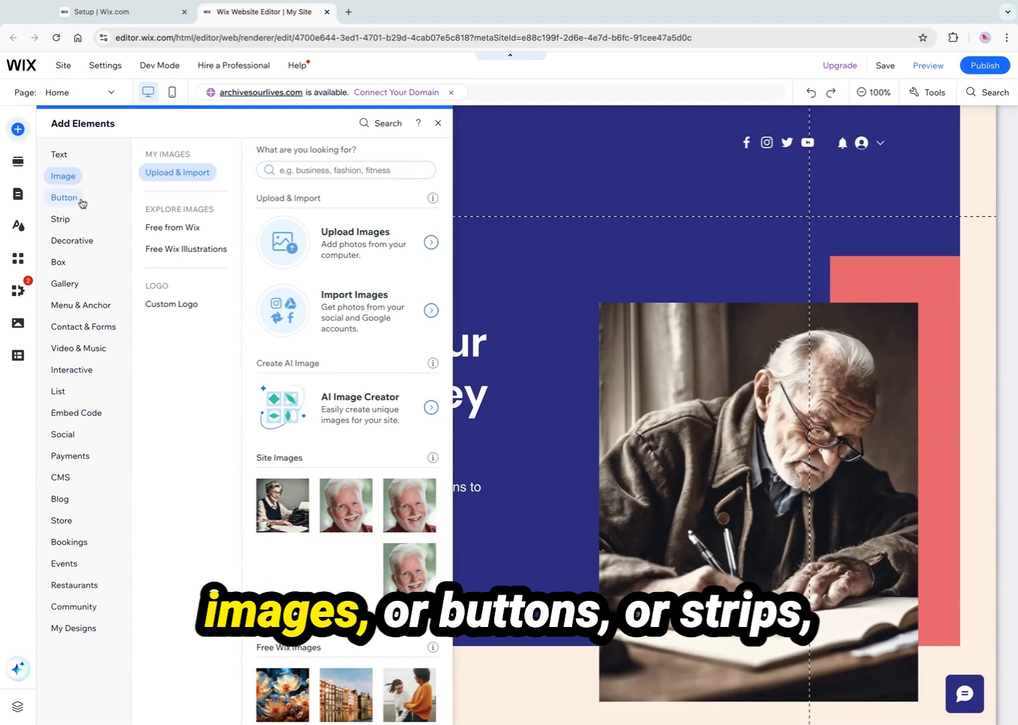
left_click(80, 207)
left_click(60, 219)
left_click(71, 243)
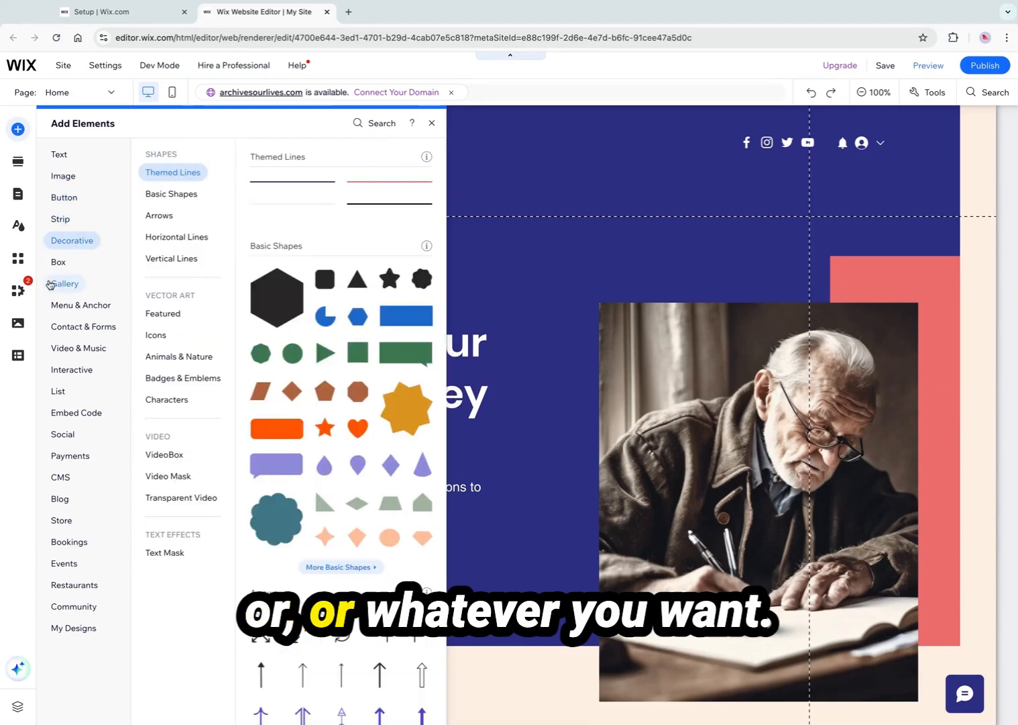
left_click(49, 285)
left_click(62, 197)
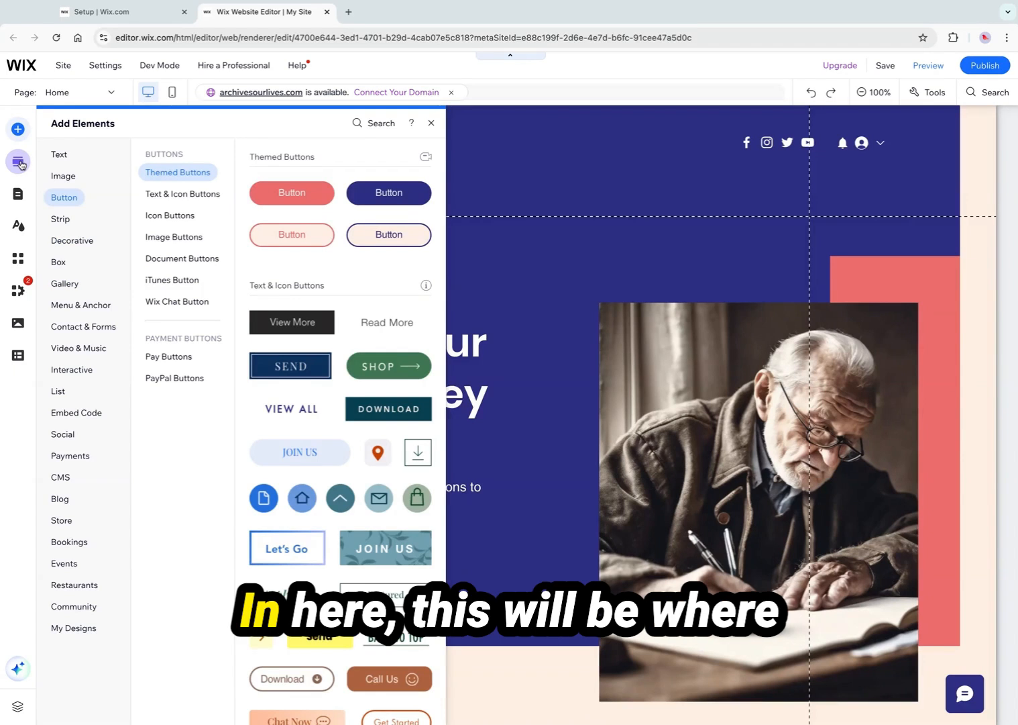
Review the Add Section, Site Pages and Menu, Site Design, Media and CMS panels
left_click(20, 164)
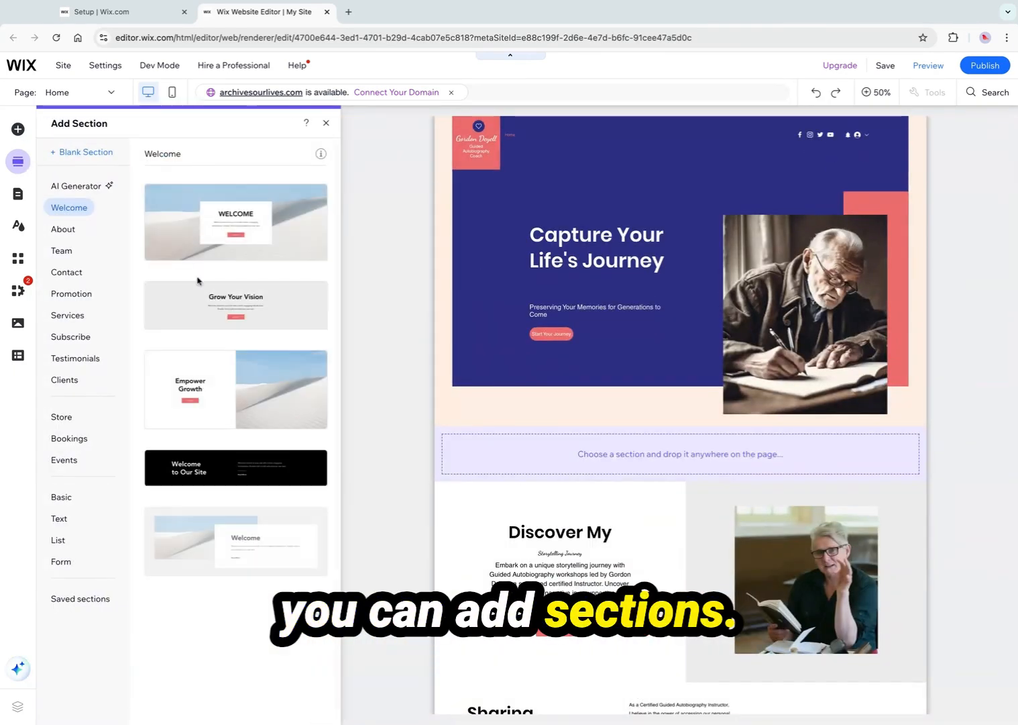
left_click(19, 196)
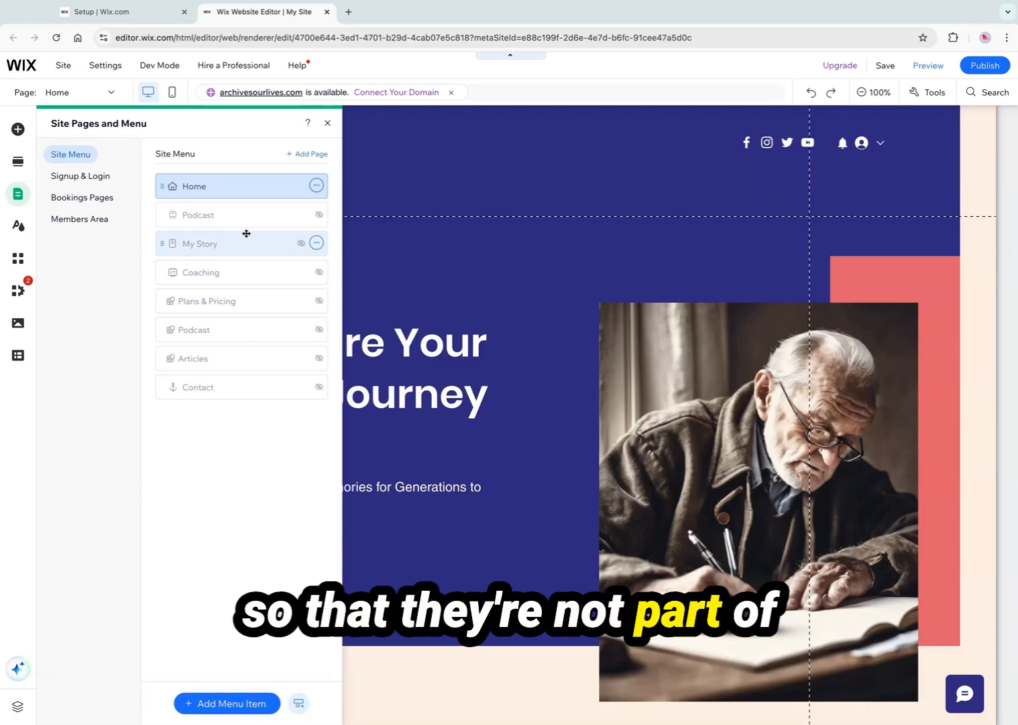
left_click(19, 228)
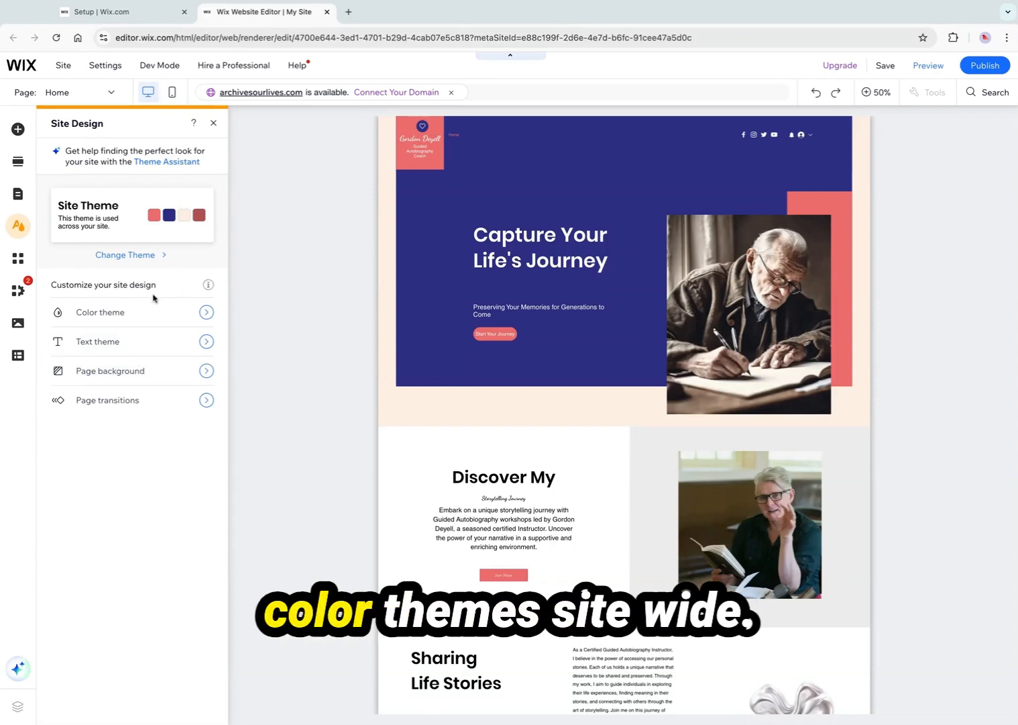
left_click(18, 324)
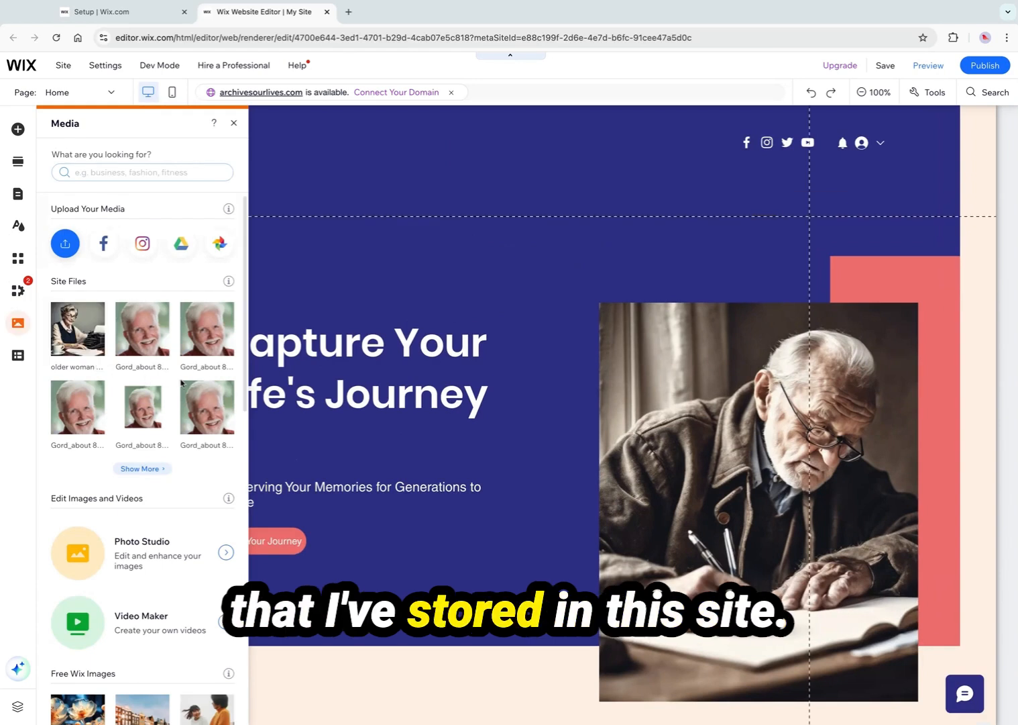
scroll(160, 378, "down", 4)
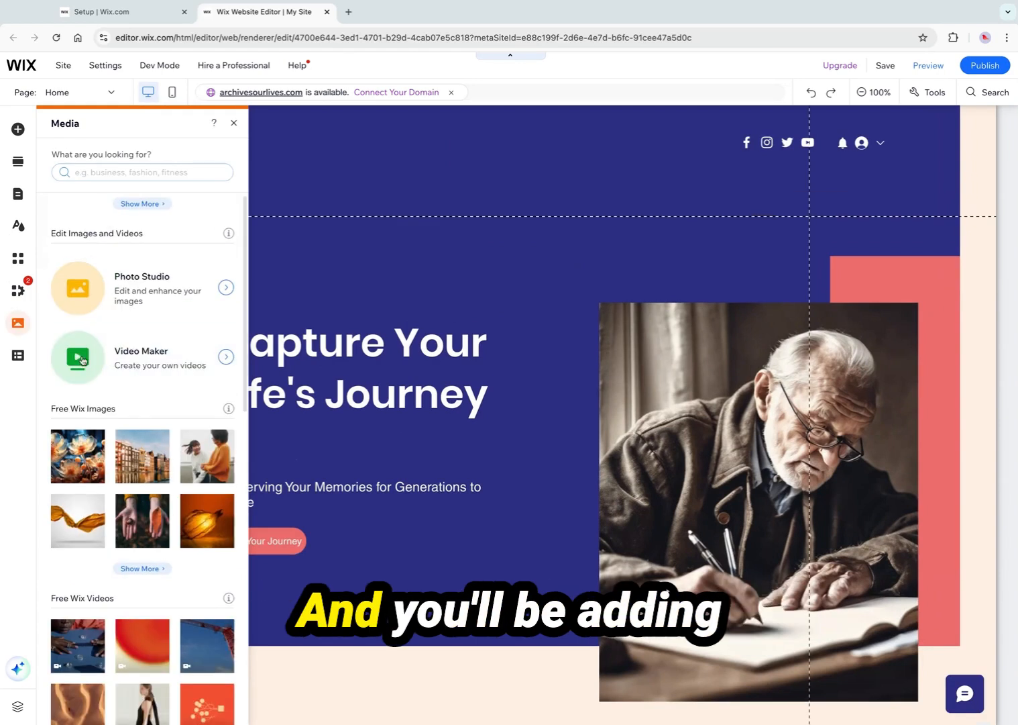
scroll(145, 353, "down", 6)
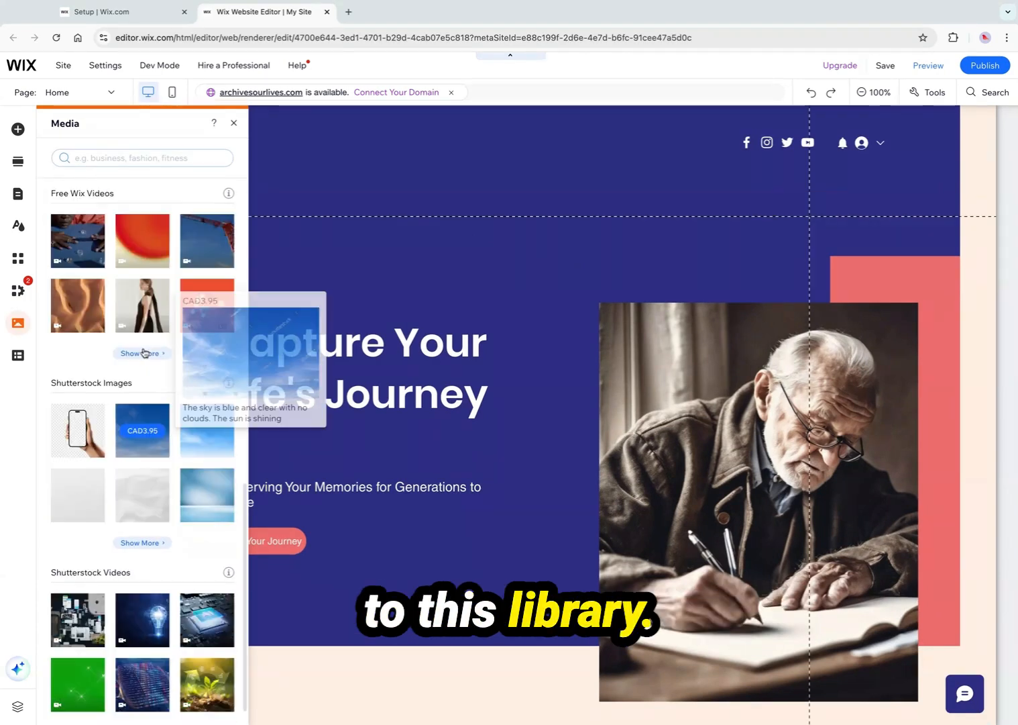
scroll(145, 352, "up", 5)
left_click(17, 355)
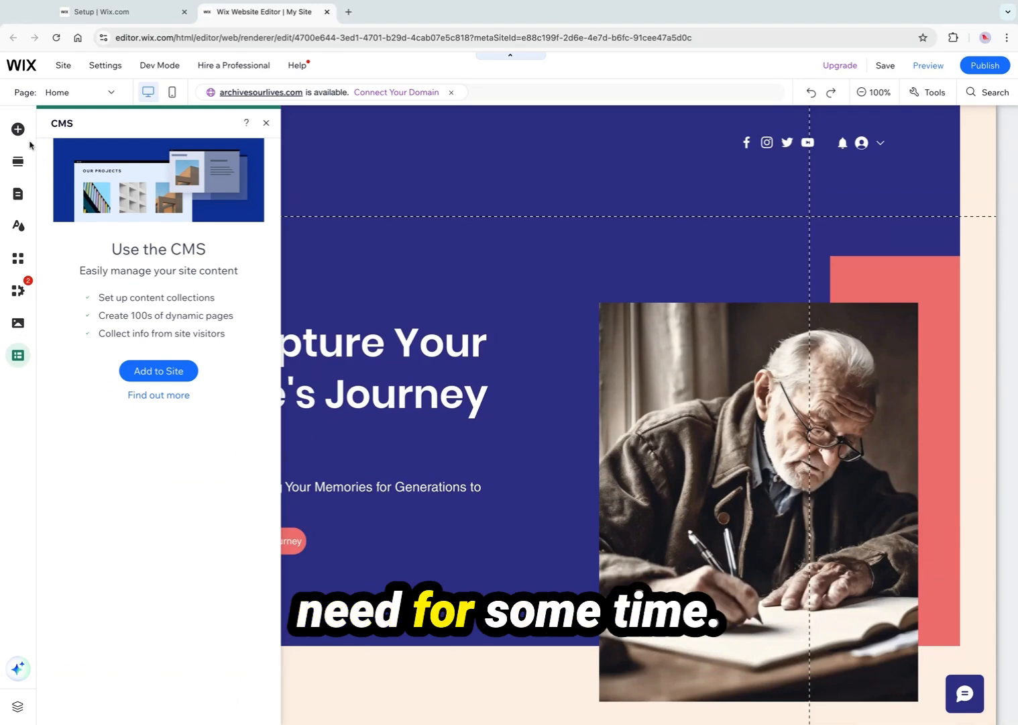
left_click(283, 243)
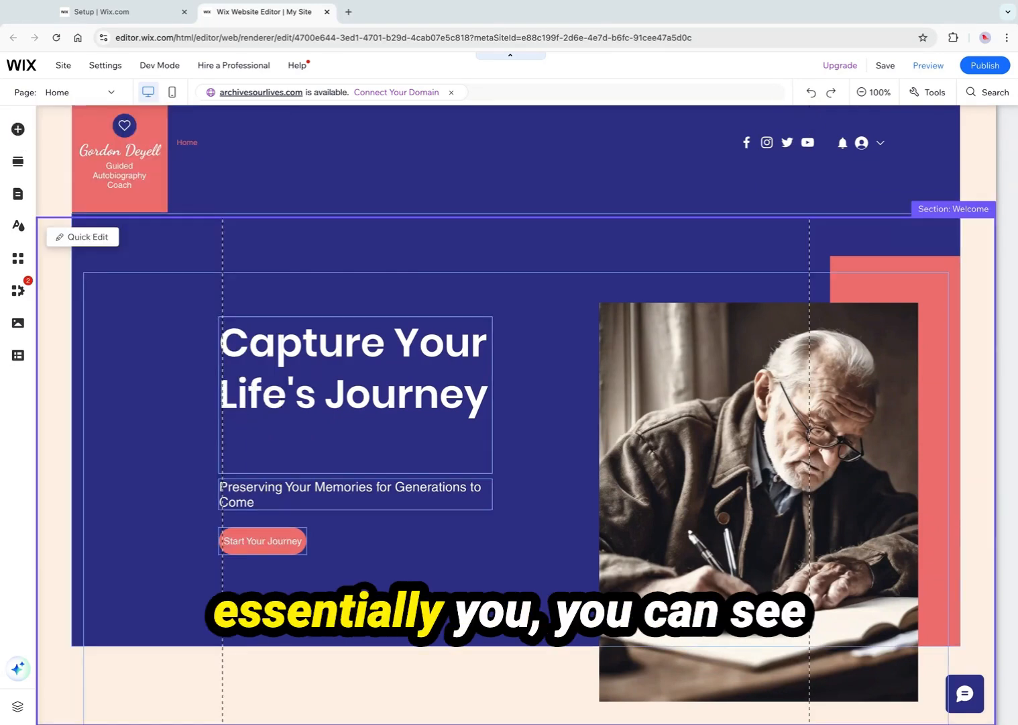
Scroll through the page to examine how each section is outlined
scroll(572, 471, "down", 1)
scroll(572, 471, "down", 5)
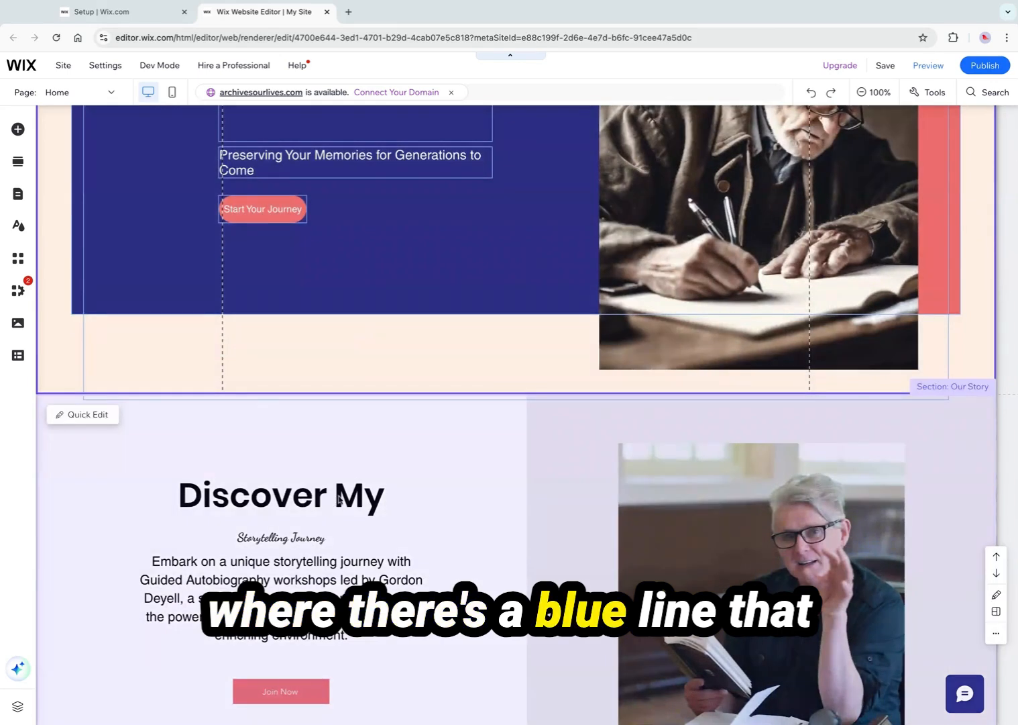
scroll(340, 499, "down", 6)
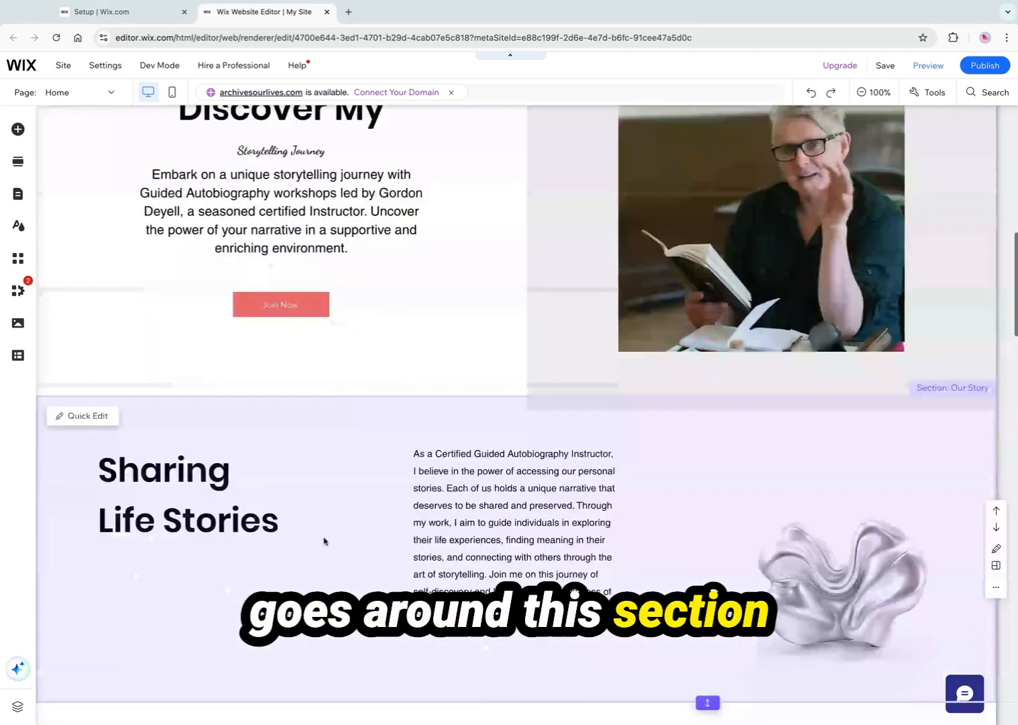
scroll(324, 540, "down", 2)
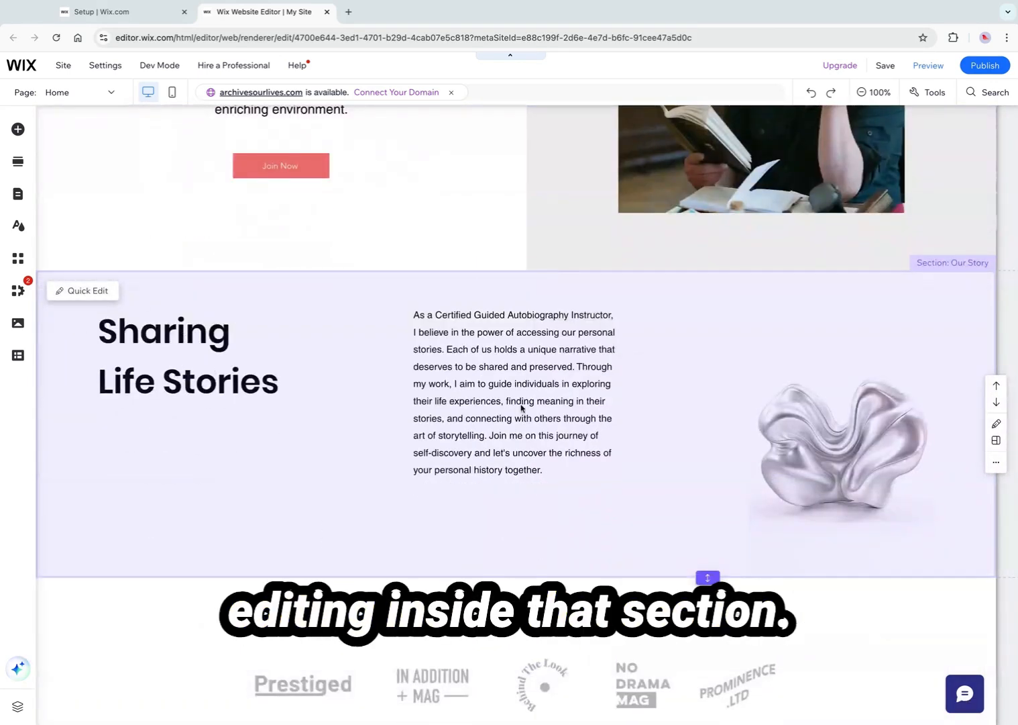
scroll(581, 463, "up", 12)
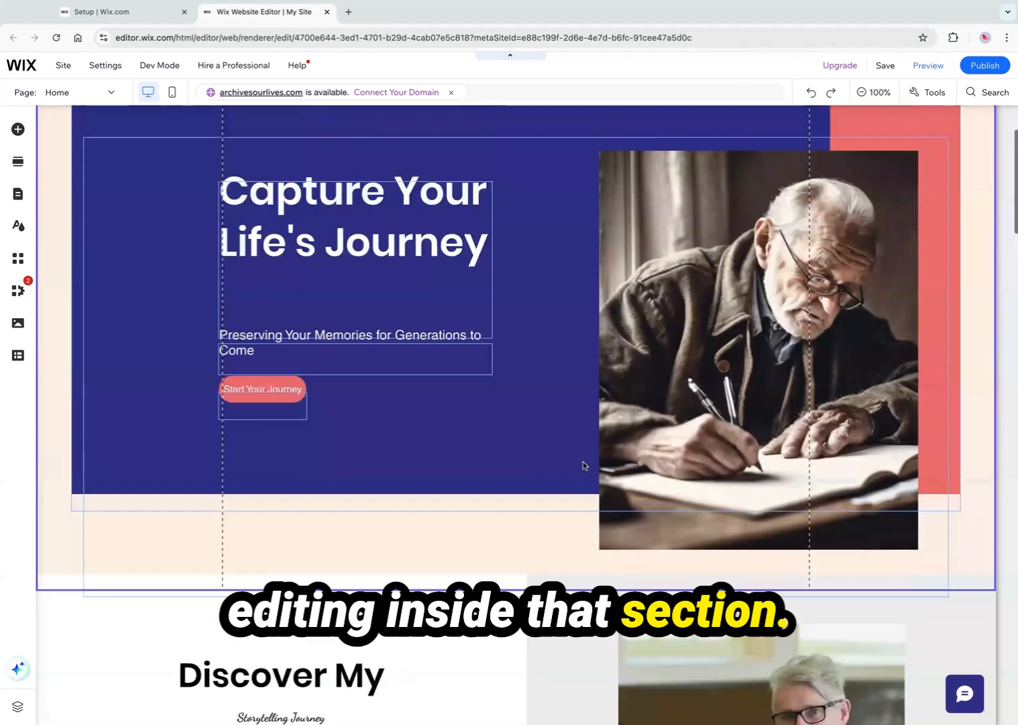
scroll(426, 436, "down", 7)
scroll(425, 436, "down", 1)
In the Sharing Life Stories paragraph, replace 'As a Certified' with the instructor's first name followed by 'is a Certified'
left_click(471, 366)
left_click(505, 368)
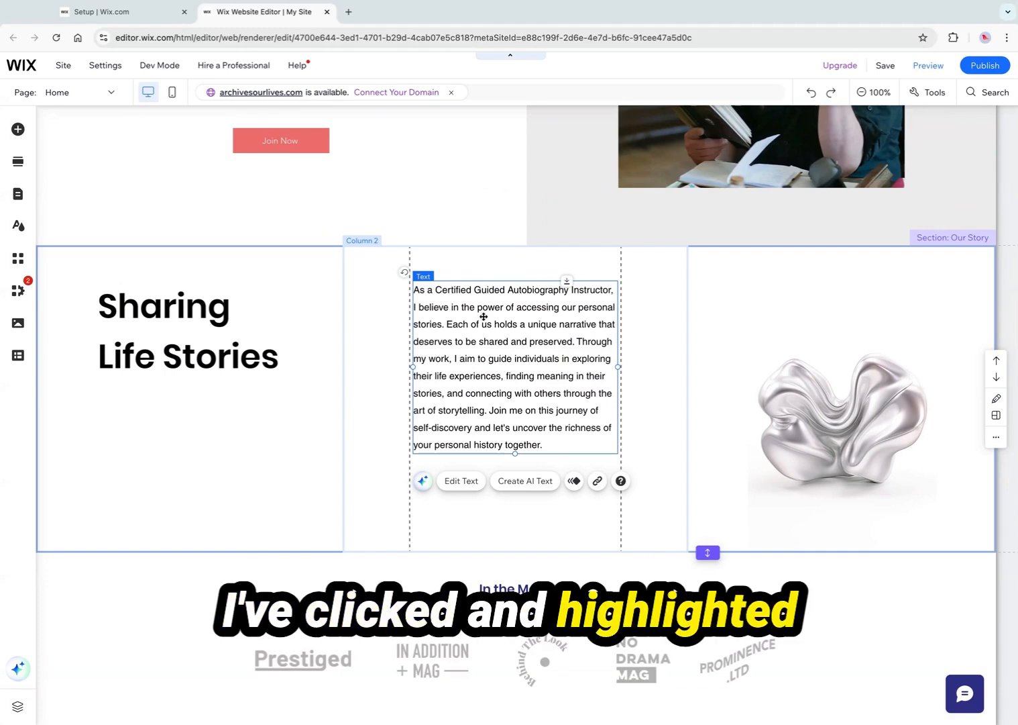
double_click(437, 289)
left_click(448, 293)
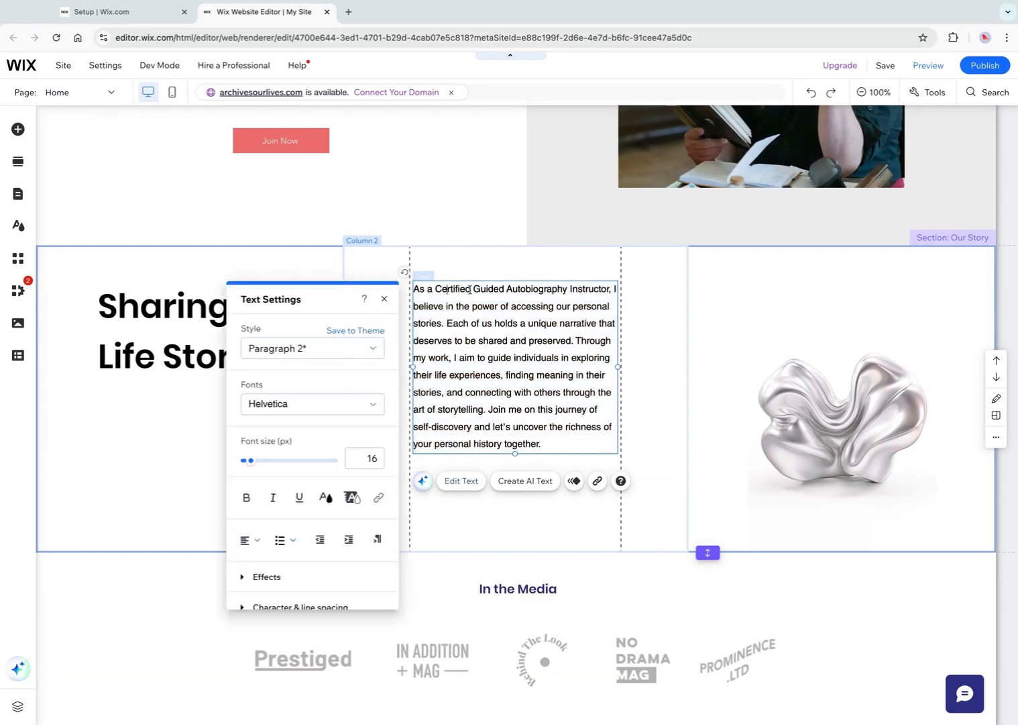
key("alt+shift+Left")
key("alt+shift+Left")
key("alt+shift+Left")
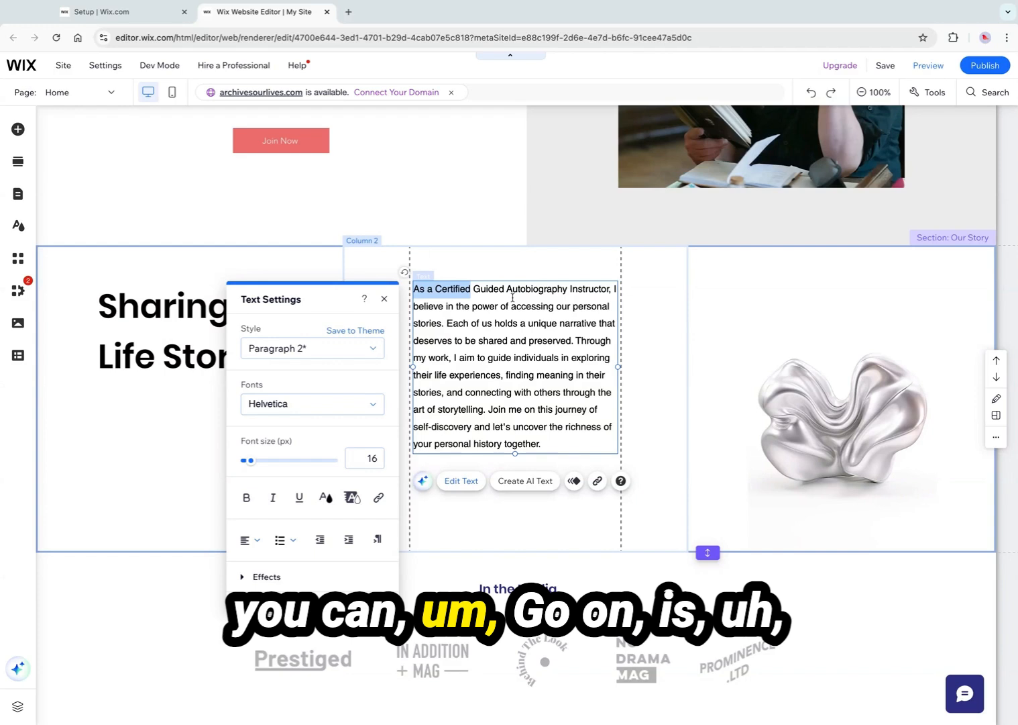
type("Gord")
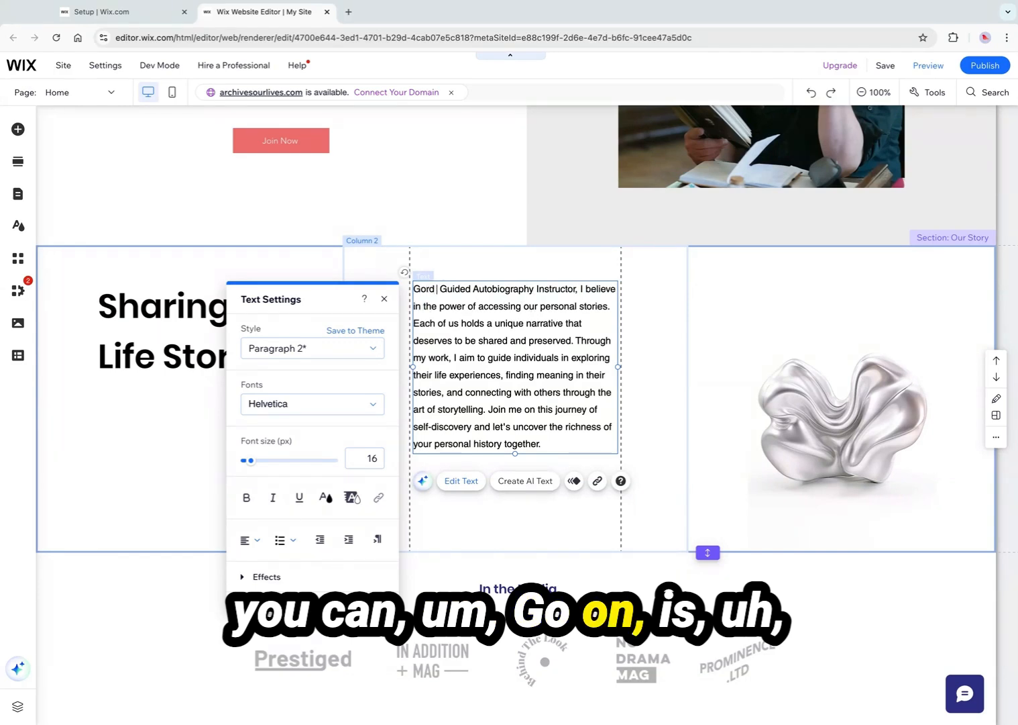
type(" is a ")
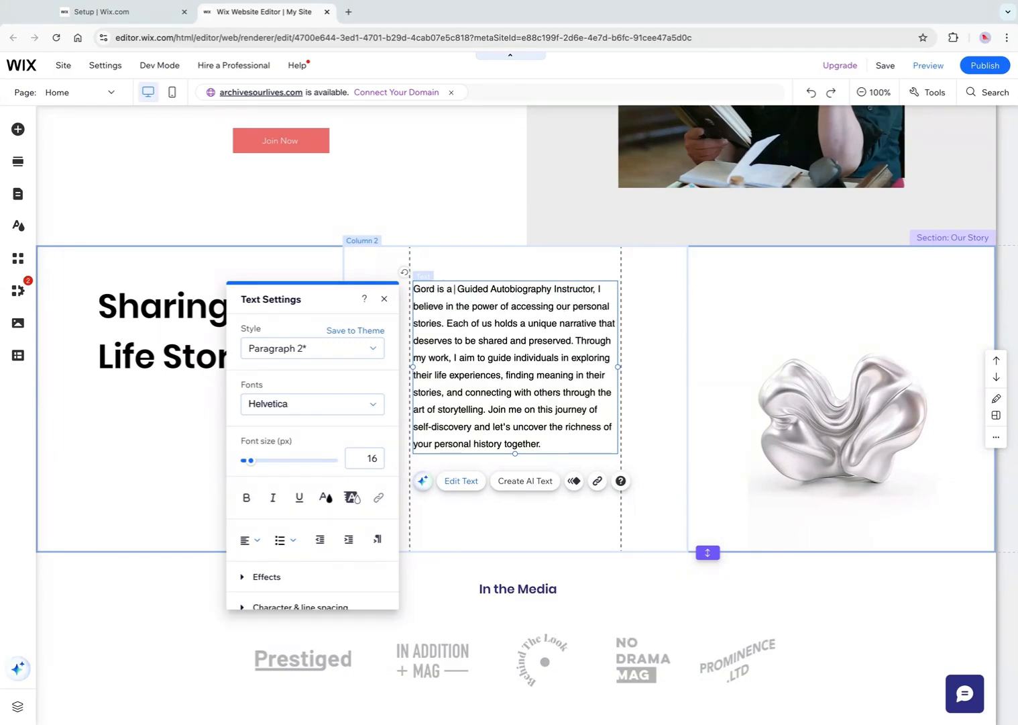
type("Certified")
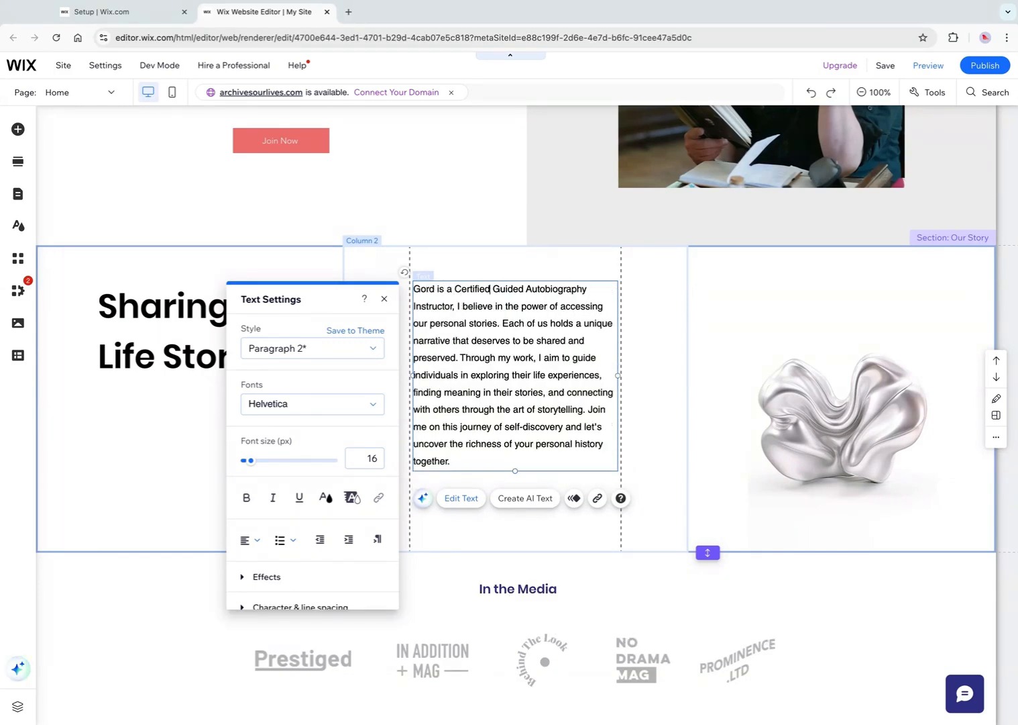
left_click(537, 264)
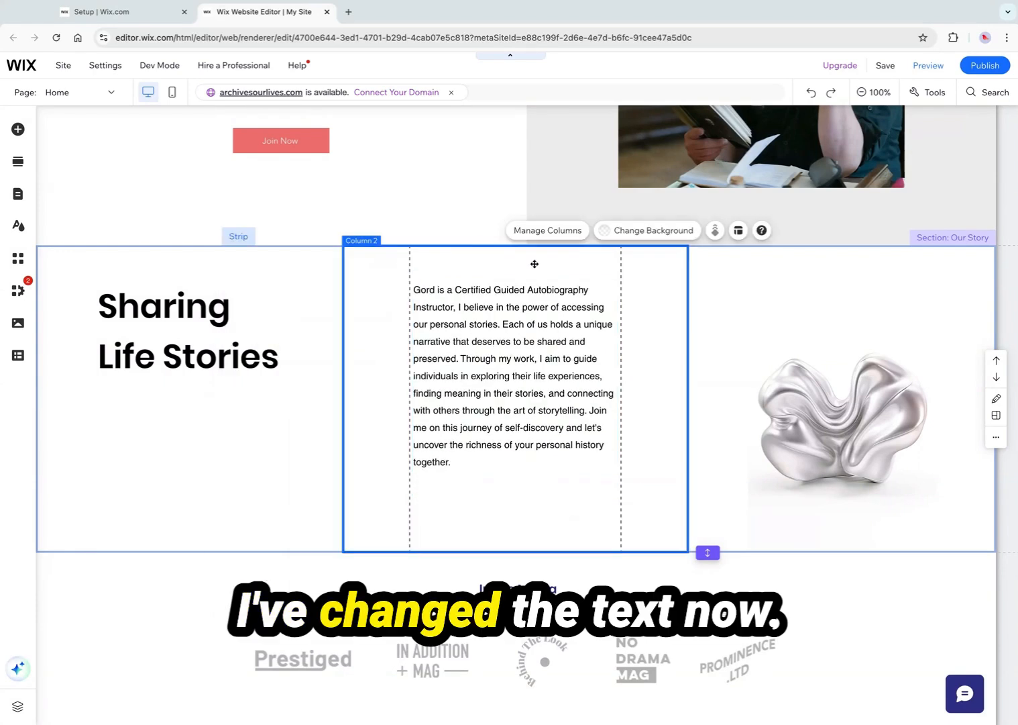
left_click(473, 322)
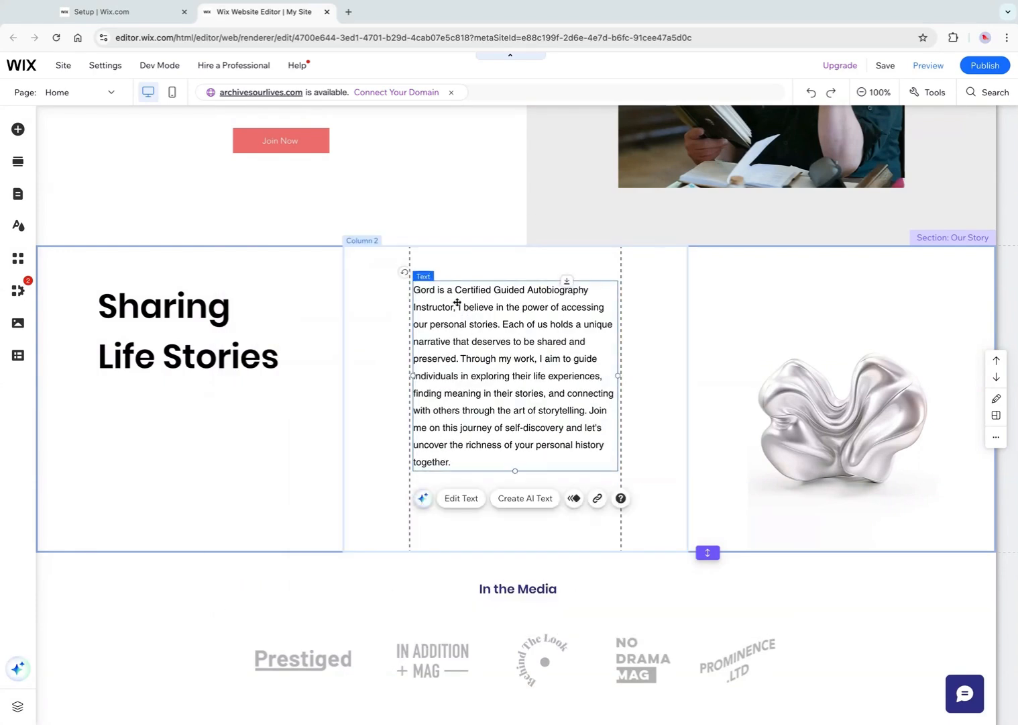
Open the Sharing Life Stories paragraph's text settings and review its style presets without changing them
double_click(456, 302)
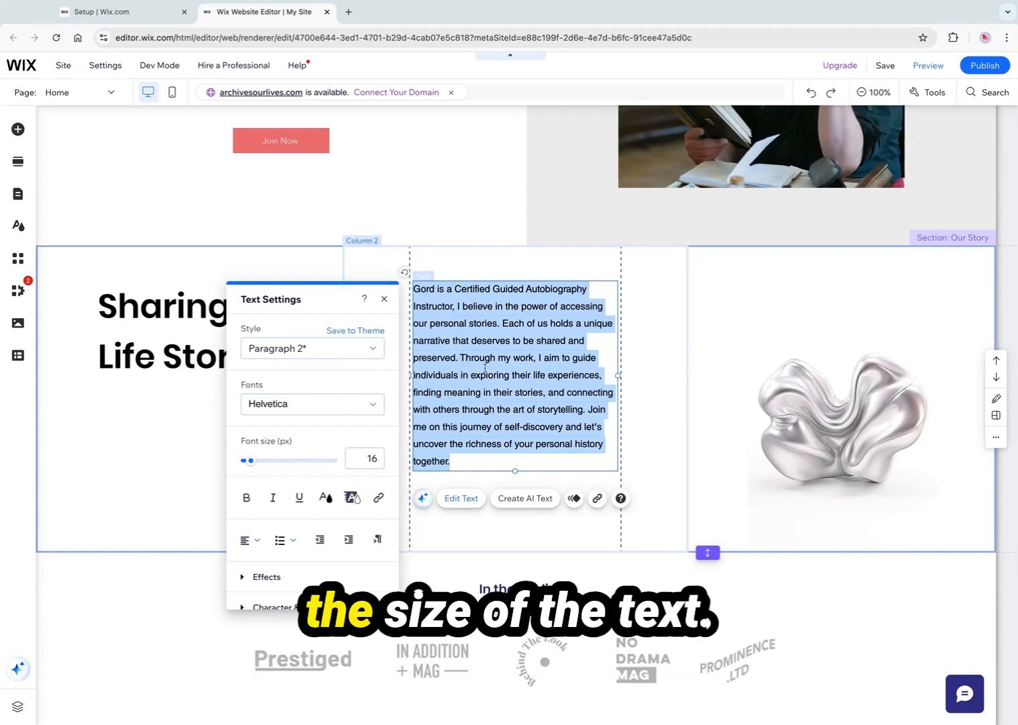
left_click(369, 351)
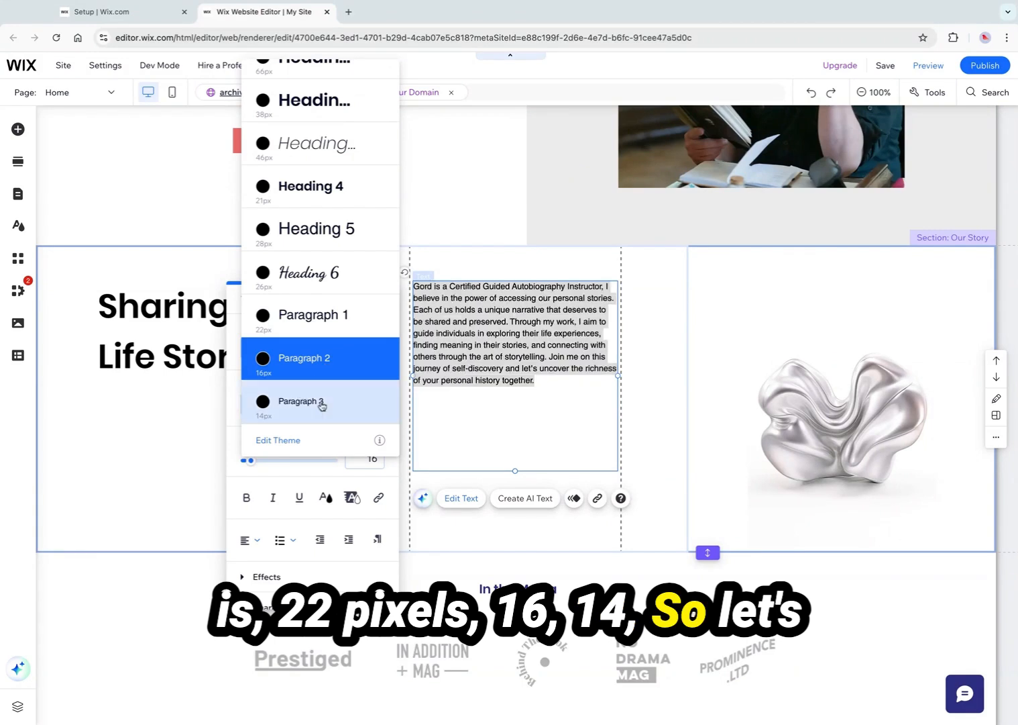
left_click(334, 367)
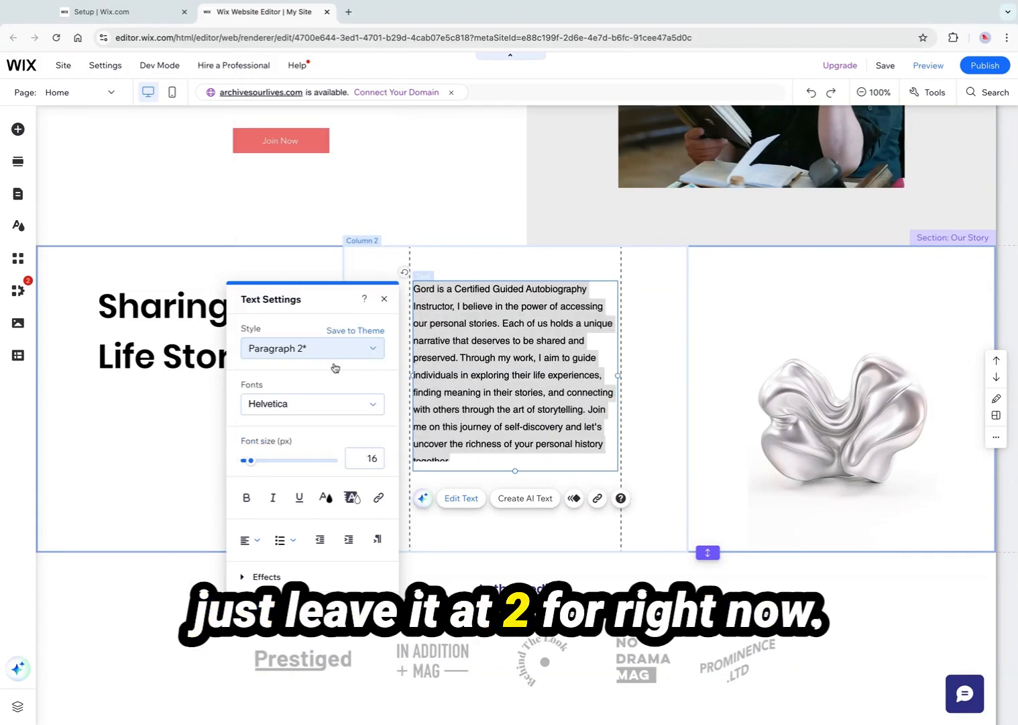
left_click(150, 397)
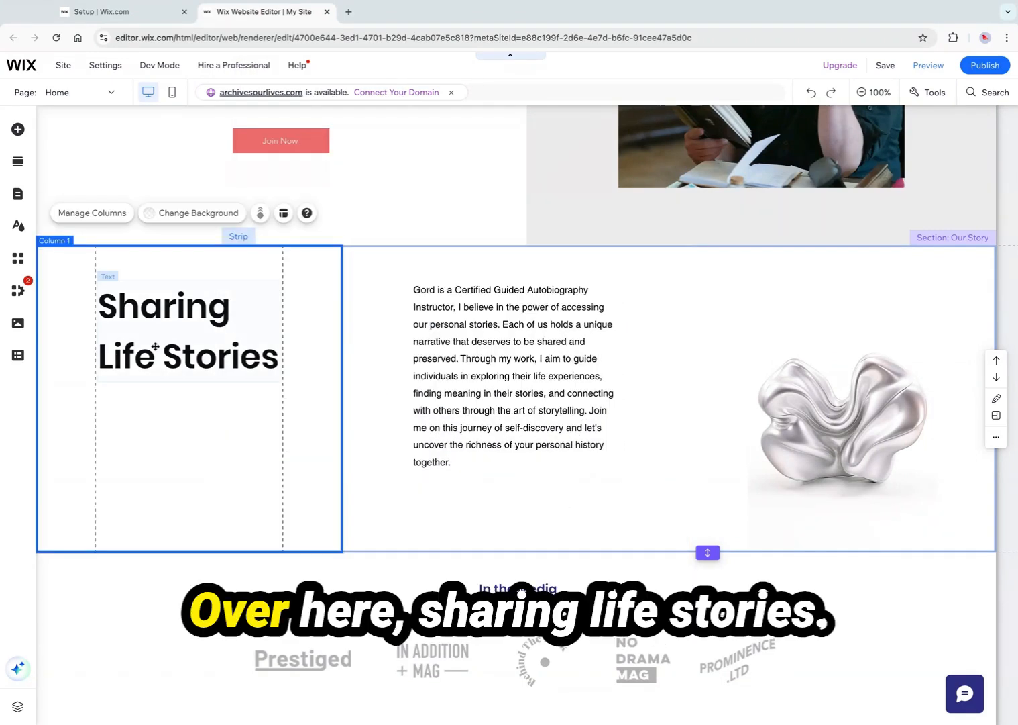
Open the Sharing Life Stories heading's text settings and review its heading style presets
left_click(154, 345)
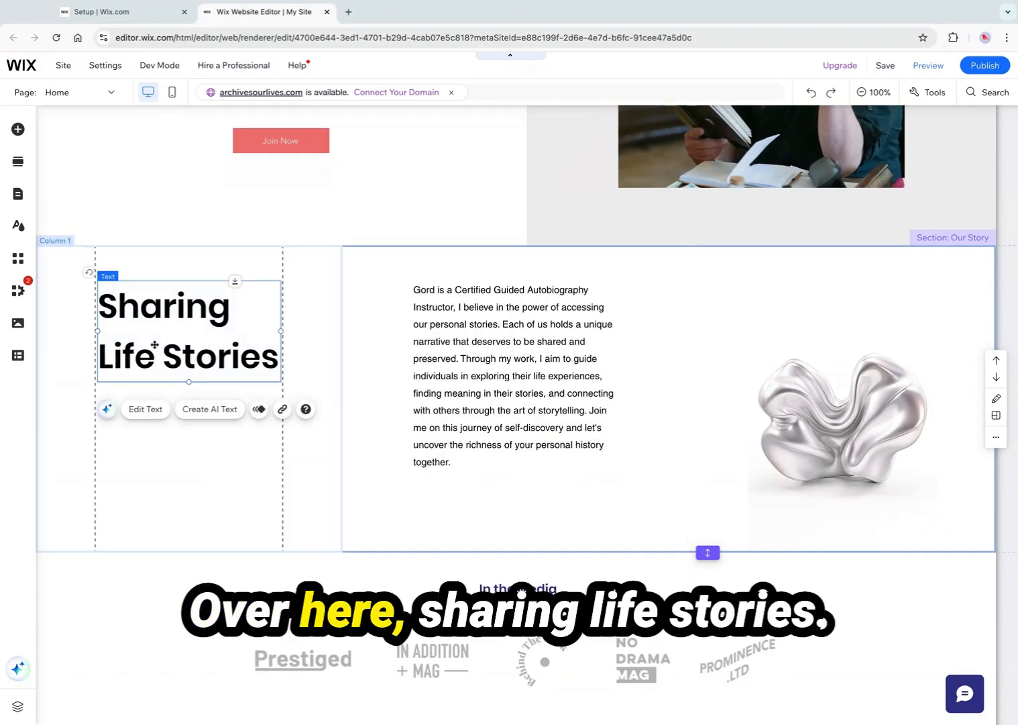
left_click(143, 410)
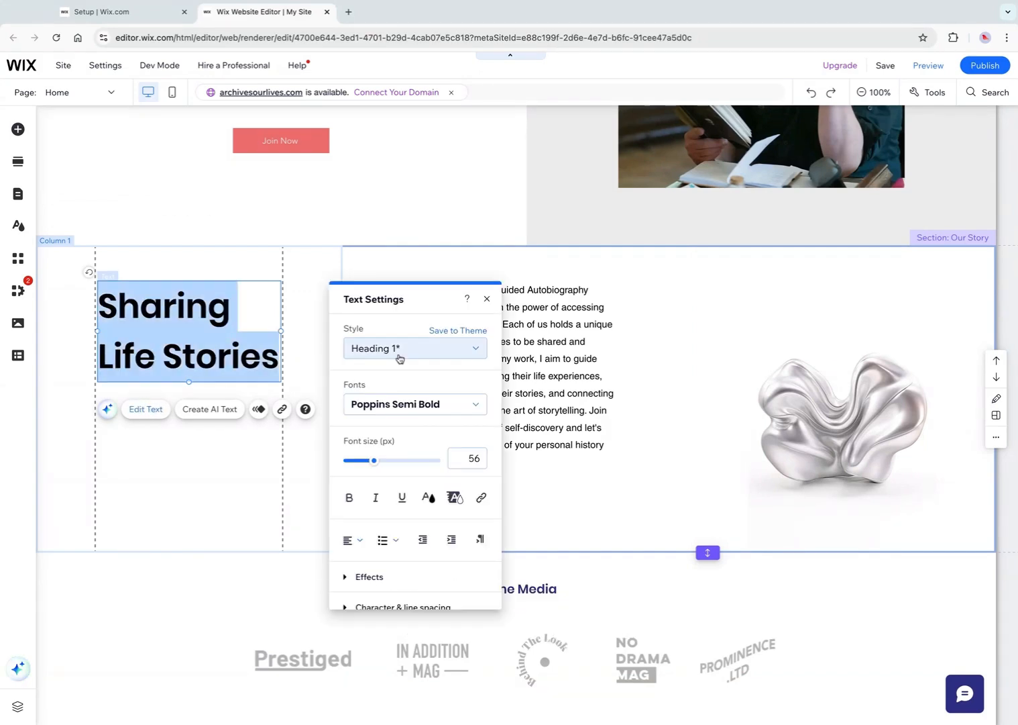
left_click(463, 351)
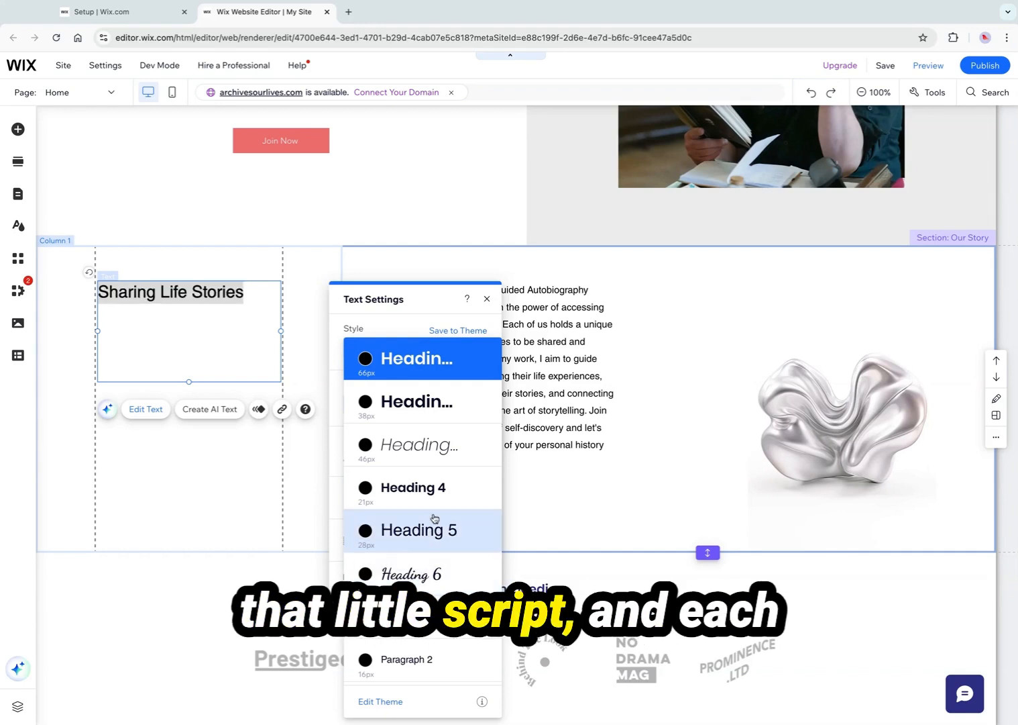
left_click(212, 462)
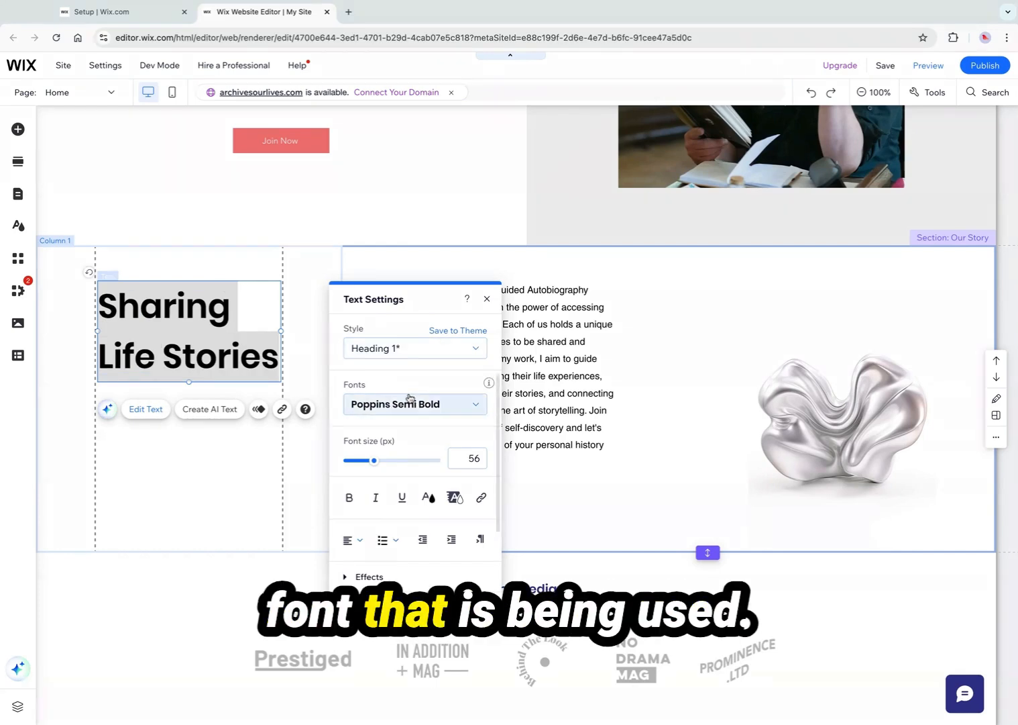
Change the Sharing Life Stories heading's font to Pridi
left_click(453, 406)
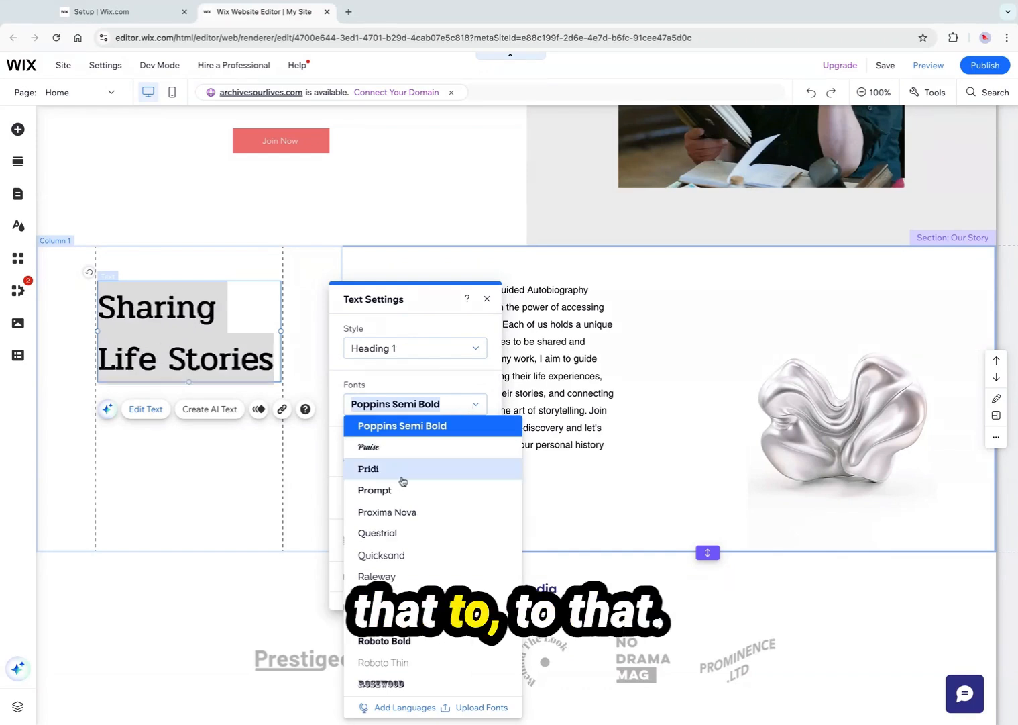
left_click(402, 469)
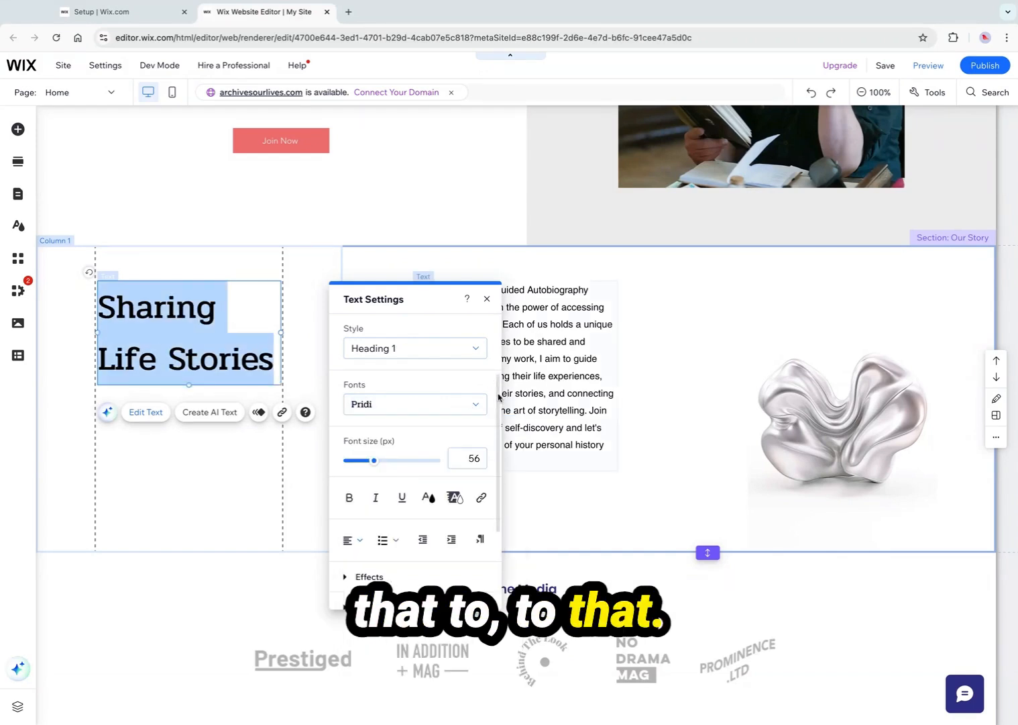
left_click(480, 404)
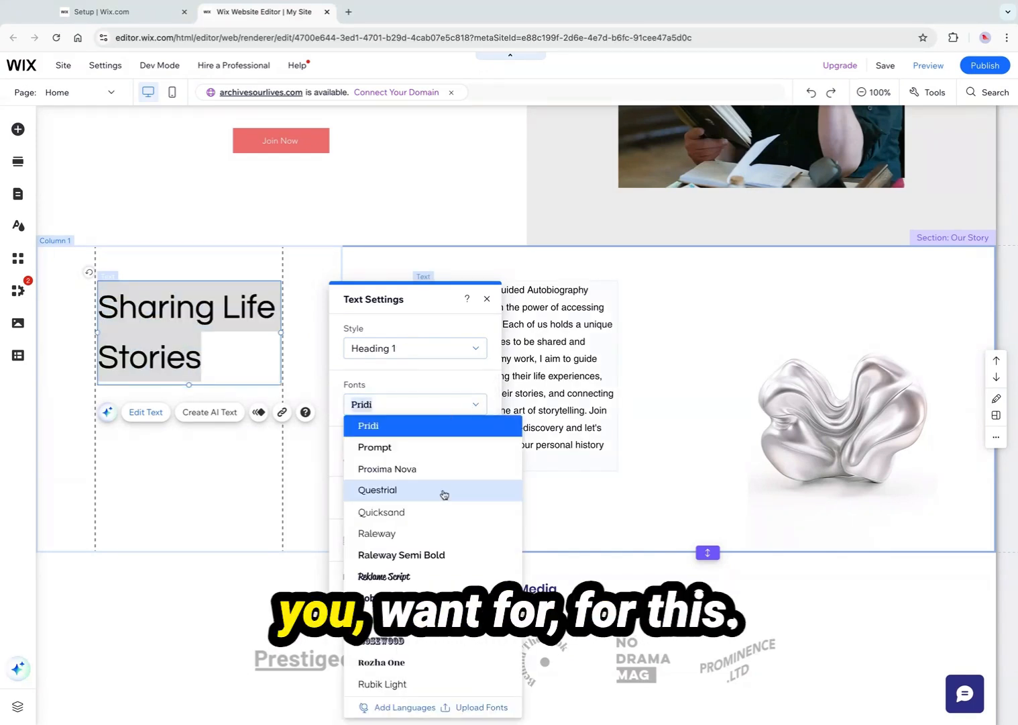
left_click(201, 455)
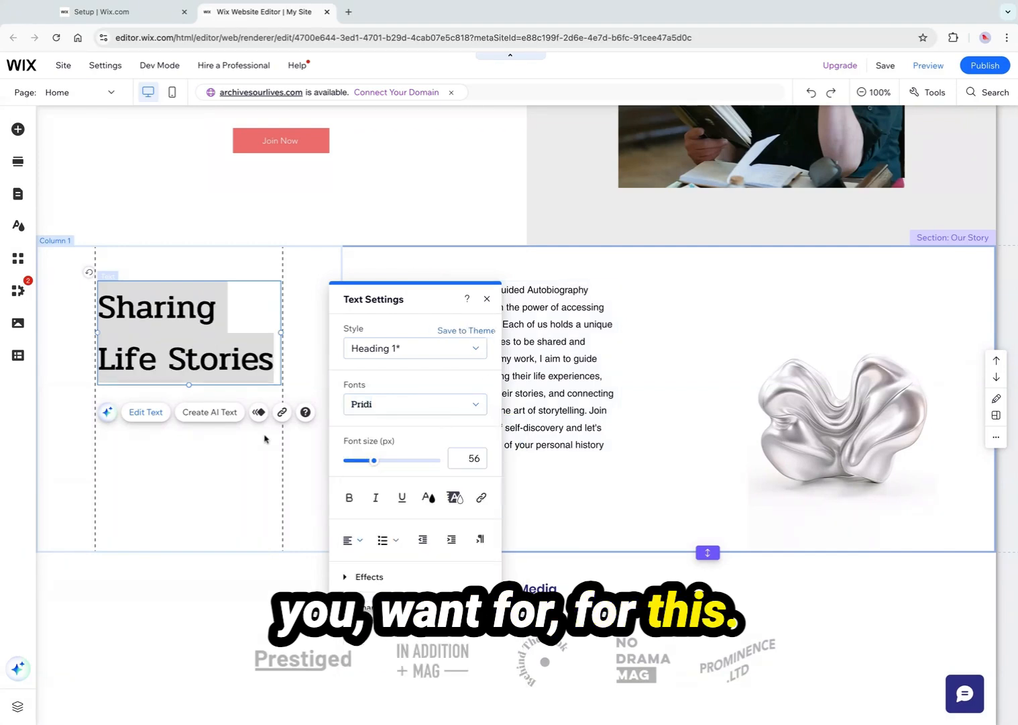
left_click(236, 485)
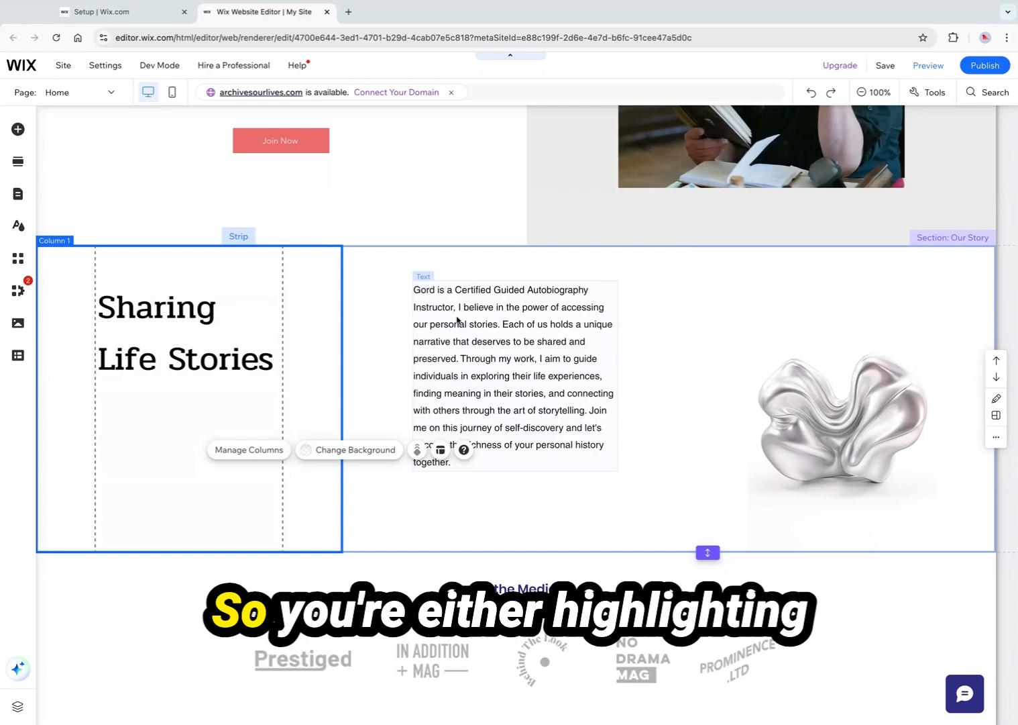
left_click(440, 297)
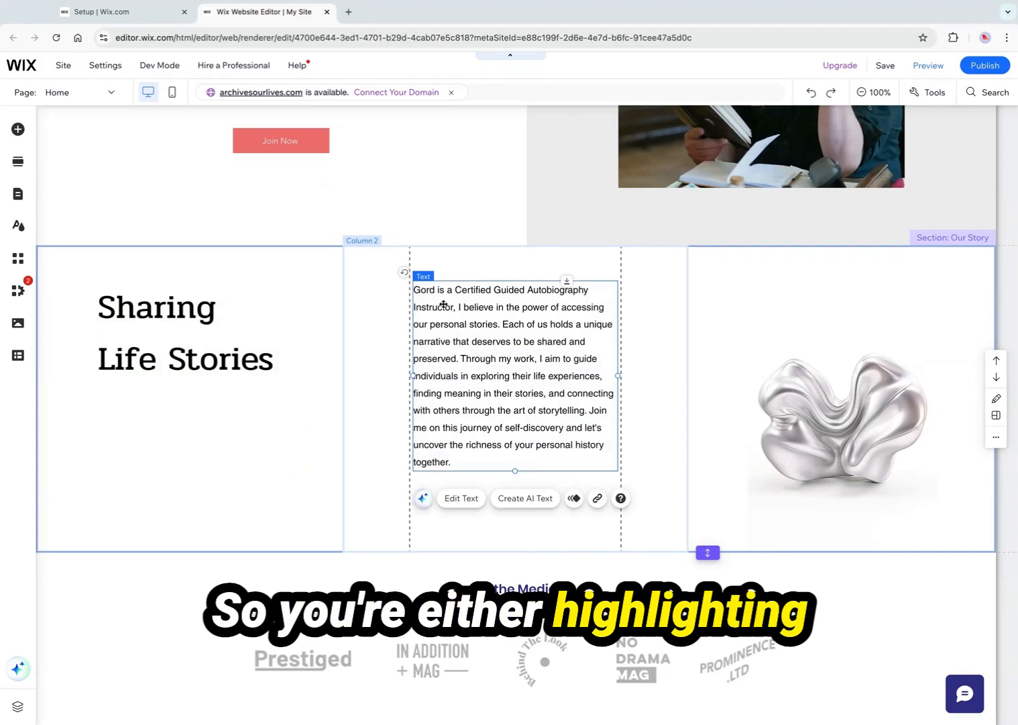
double_click(442, 306)
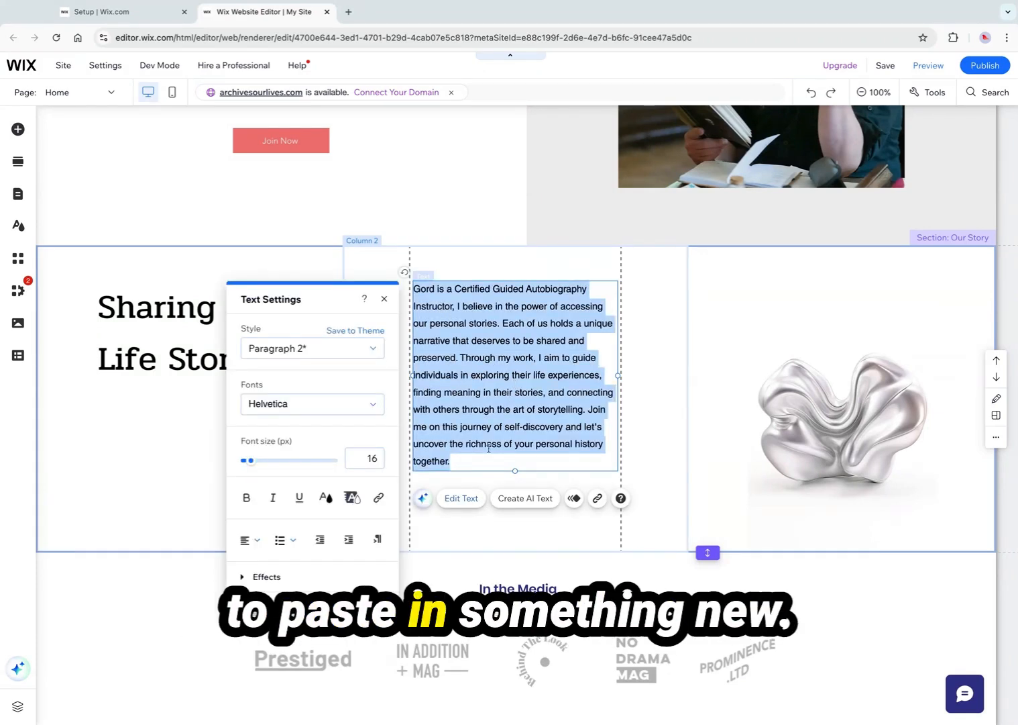
left_click(728, 404)
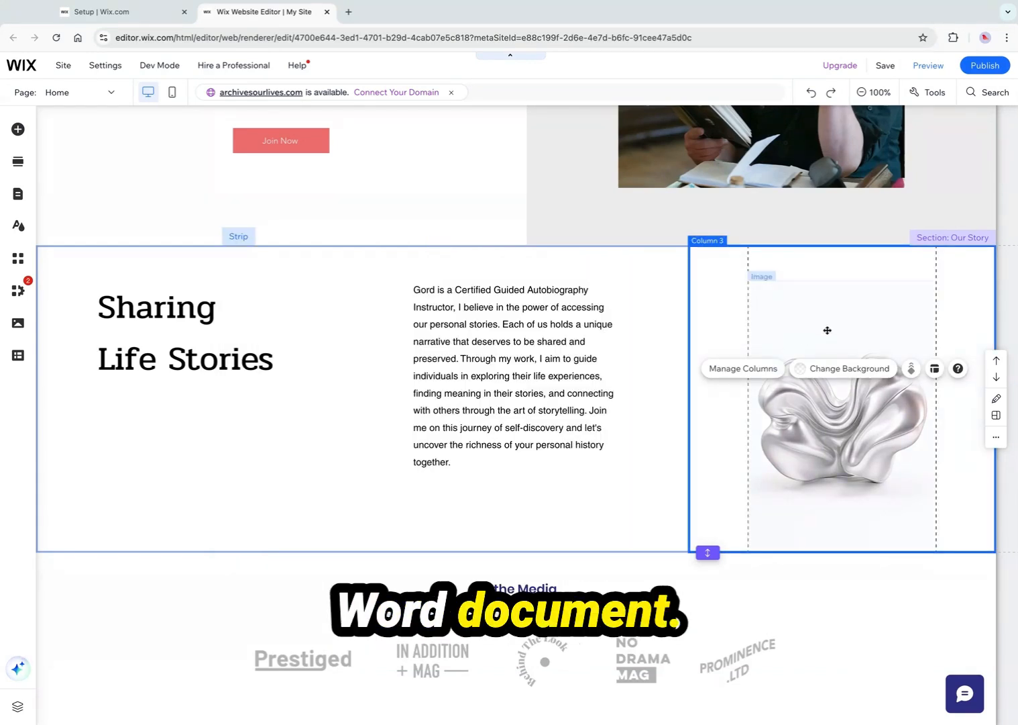
Open the image-replacement dialog for the sculpture image and browse the Media from Wix collection
left_click(829, 416)
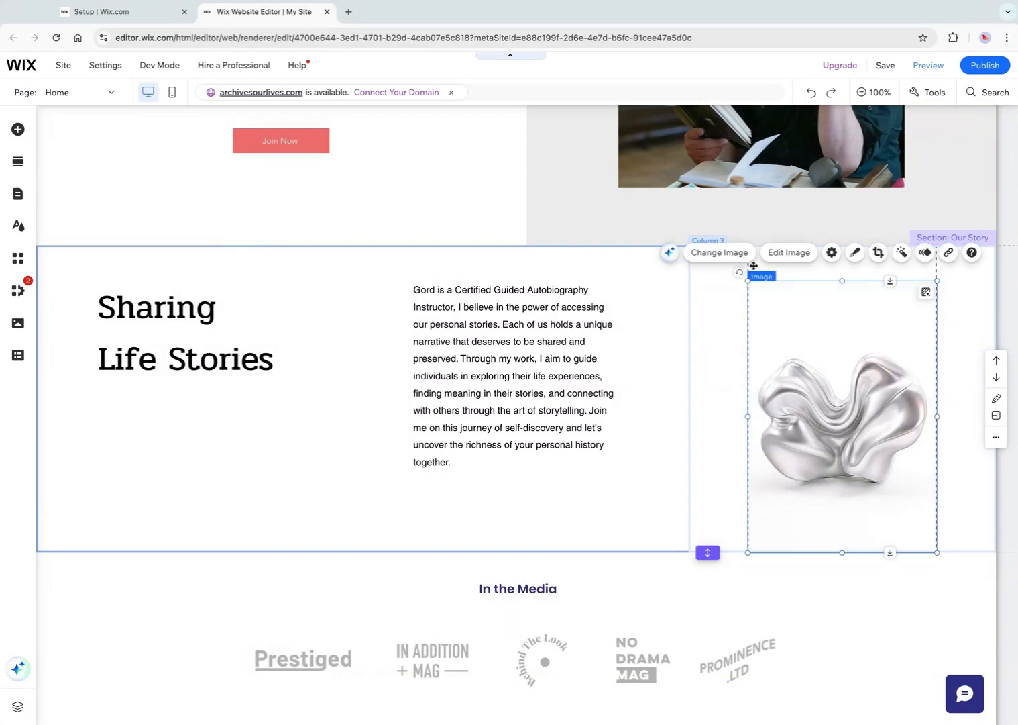
left_click(720, 252)
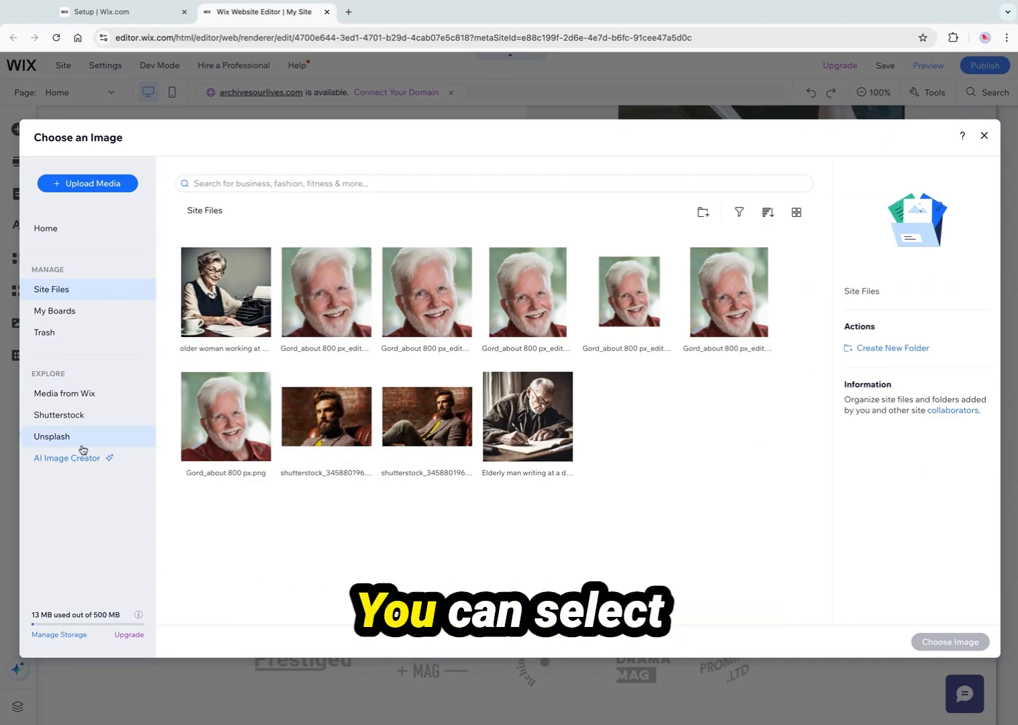
left_click(86, 395)
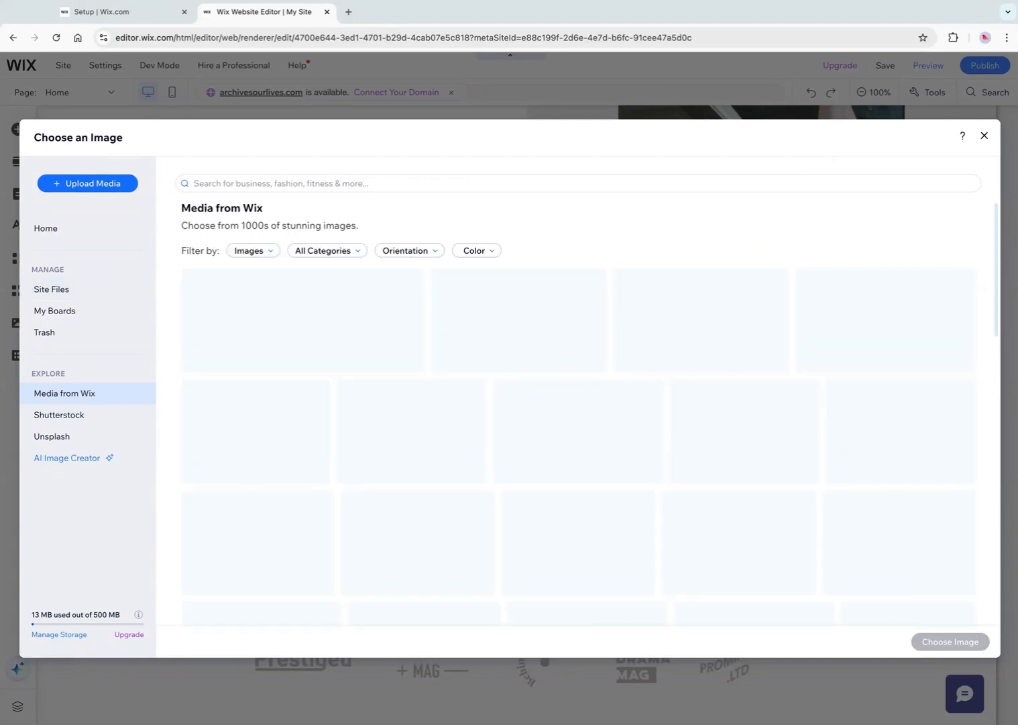
scroll(541, 456, "down", 15)
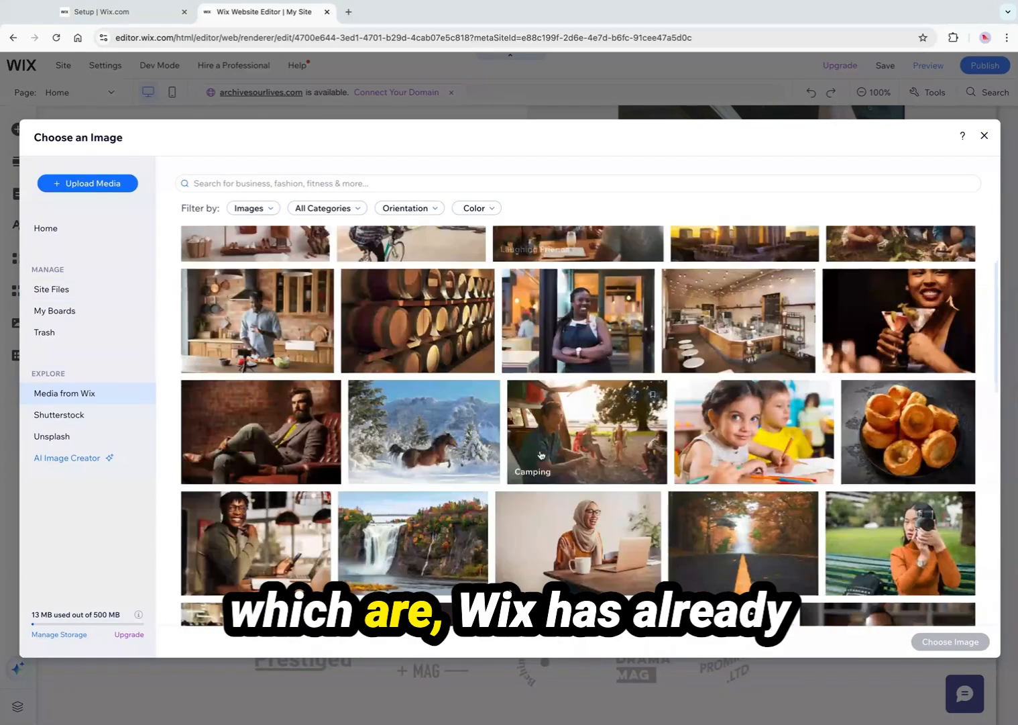
scroll(541, 455, "down", 10)
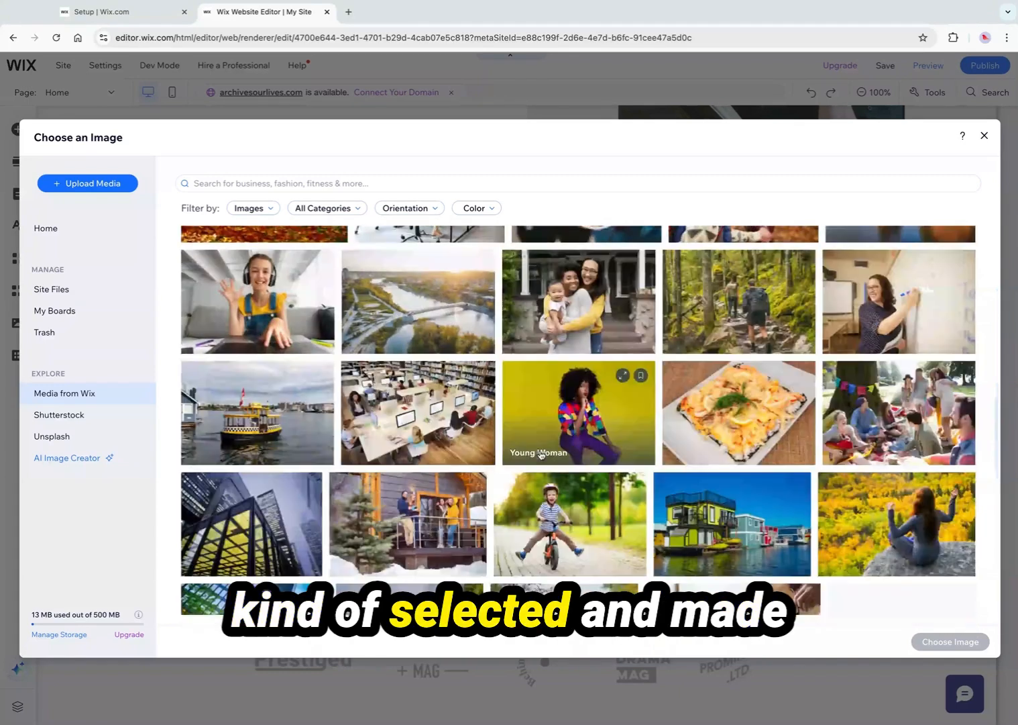
scroll(541, 455, "up", 20)
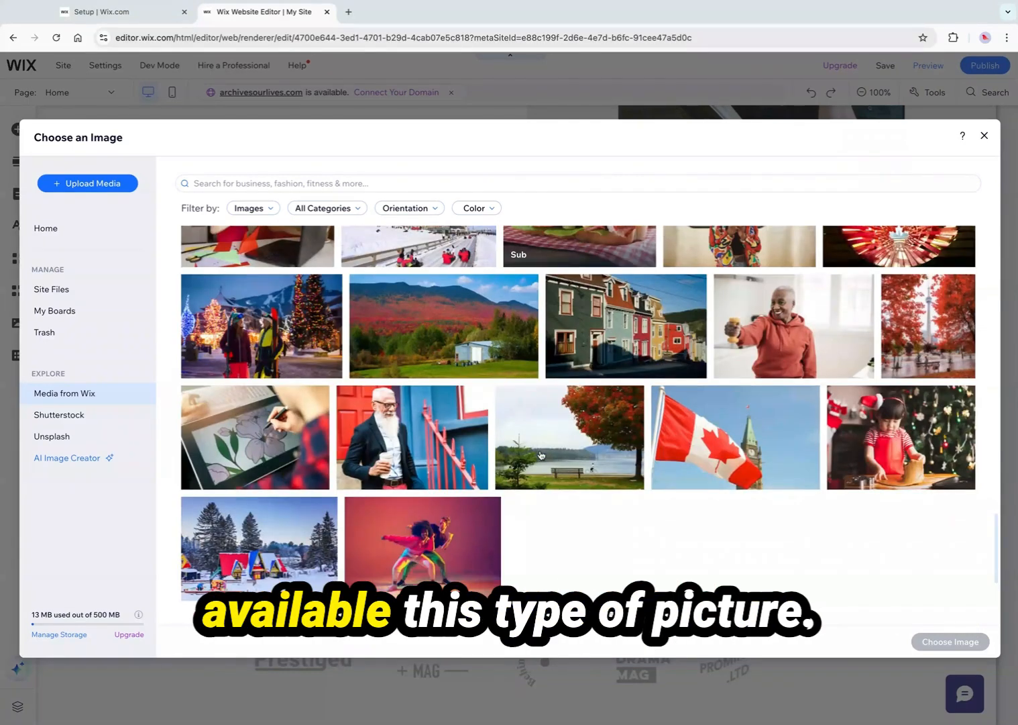
Search Media from Wix for 'woman at computer'
left_click(225, 185)
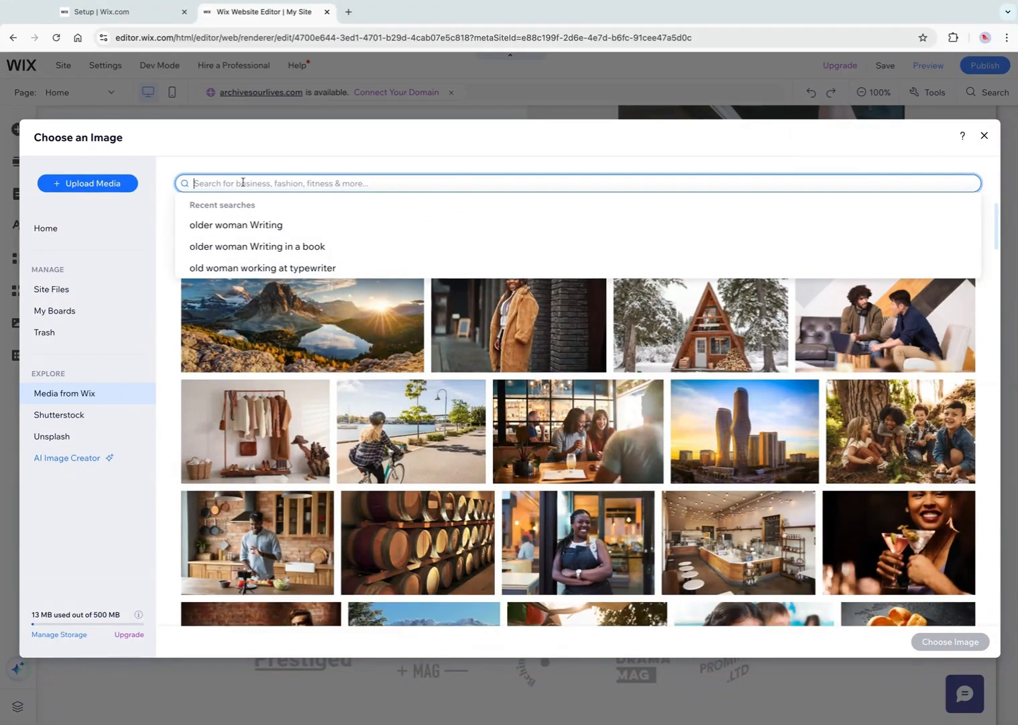
type("woman at comput")
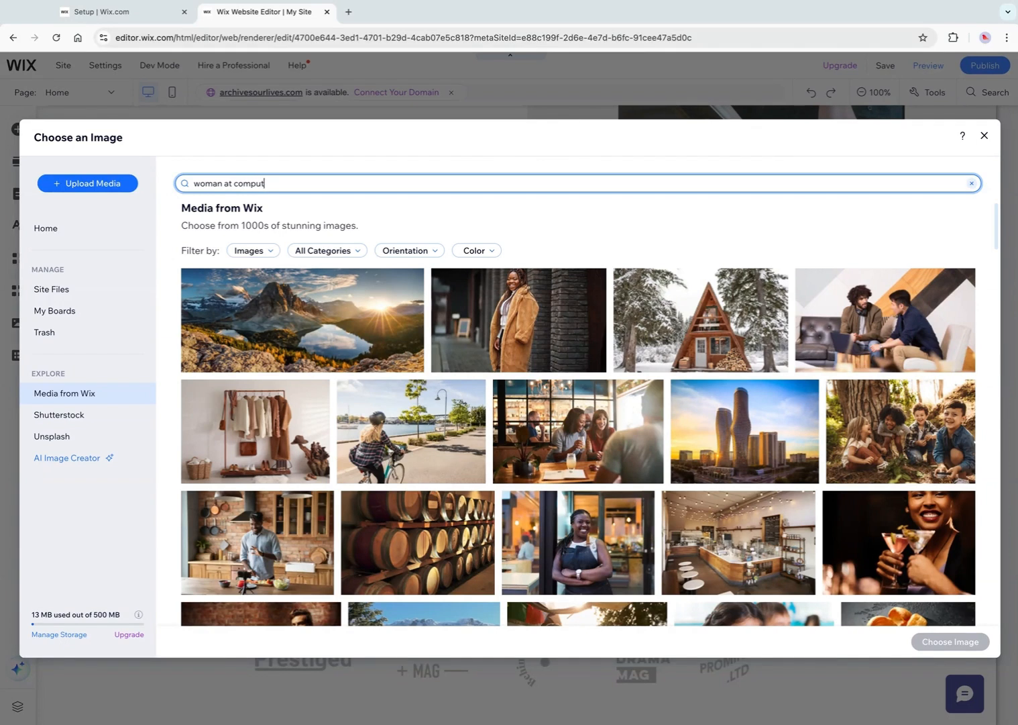
key("Return")
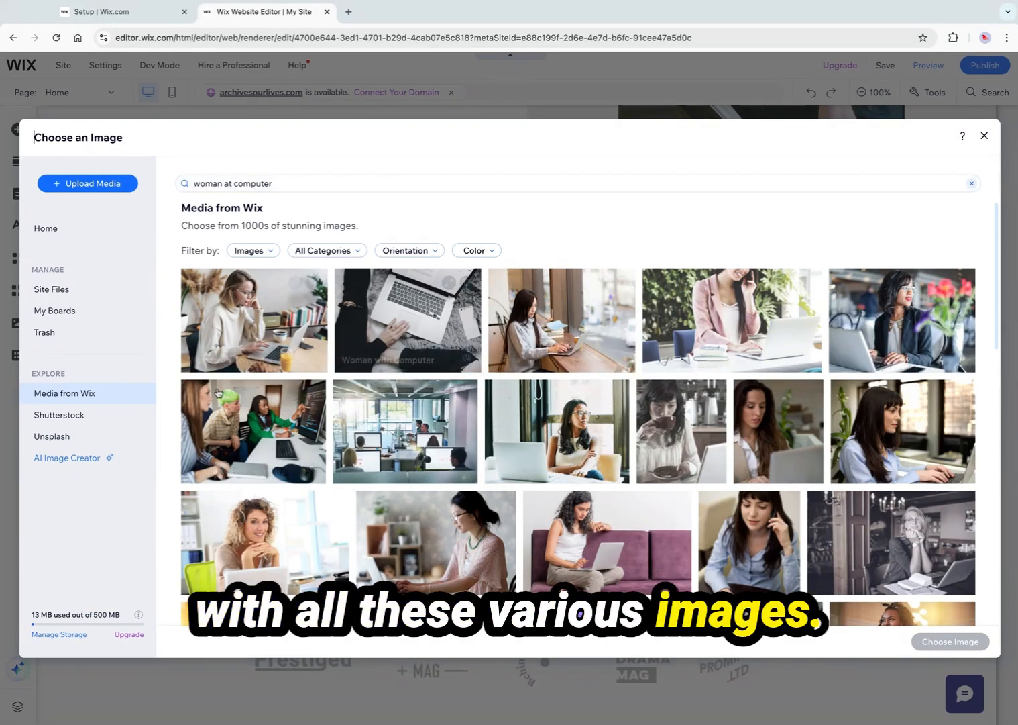
Browse the Shutterstock and Unsplash image collections
left_click(80, 419)
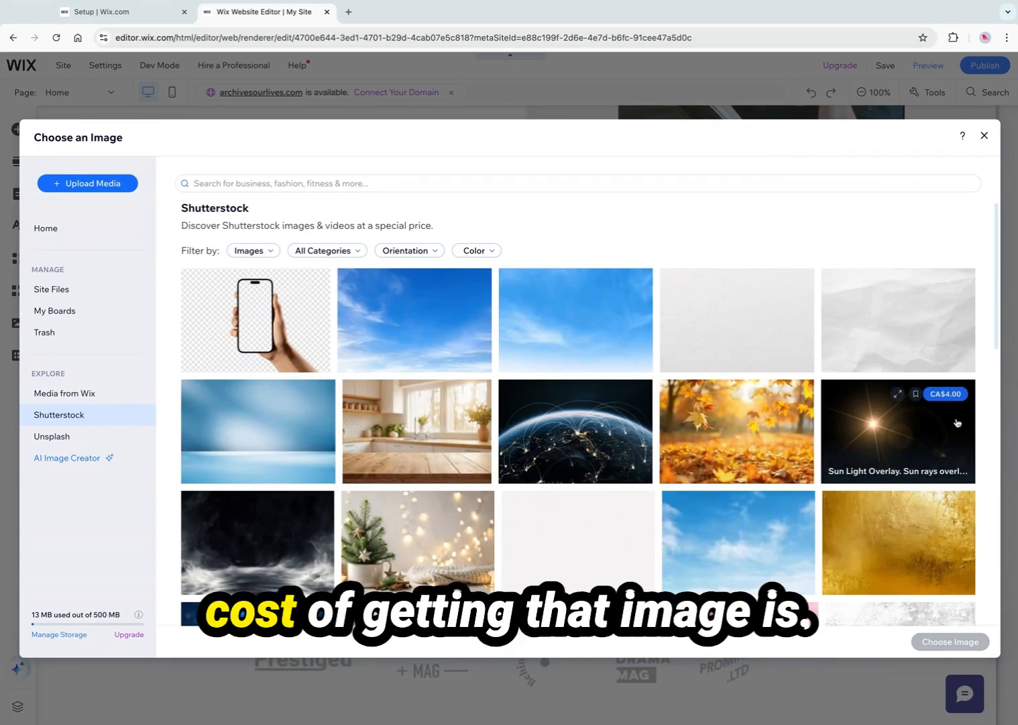
scroll(744, 516, "down", 2)
scroll(763, 544, "down", 1)
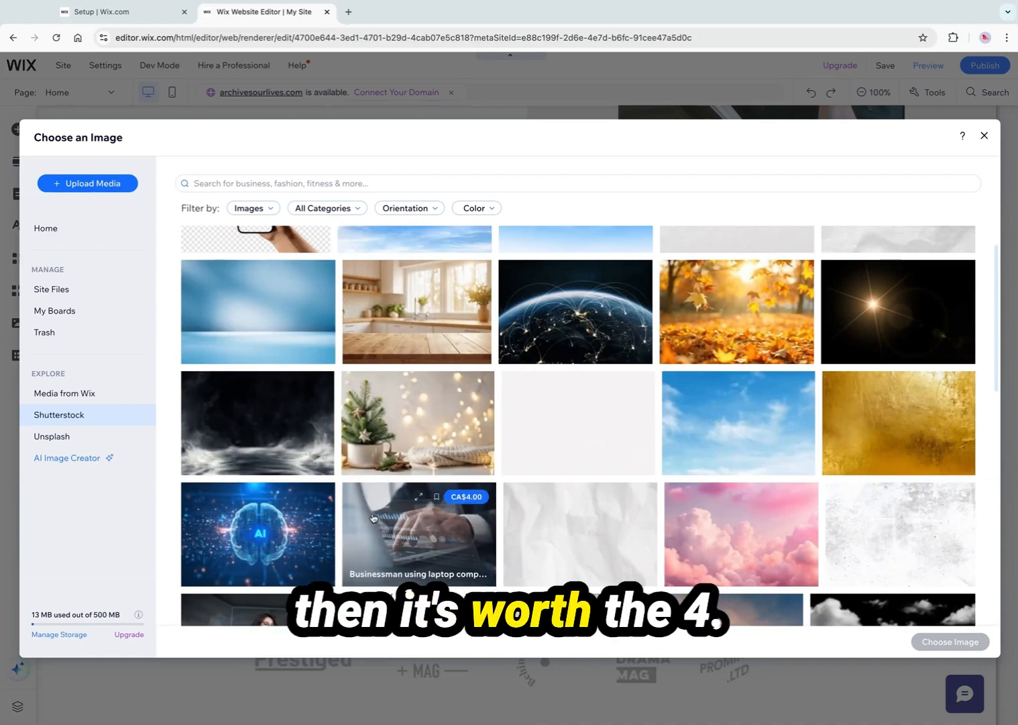
left_click(75, 437)
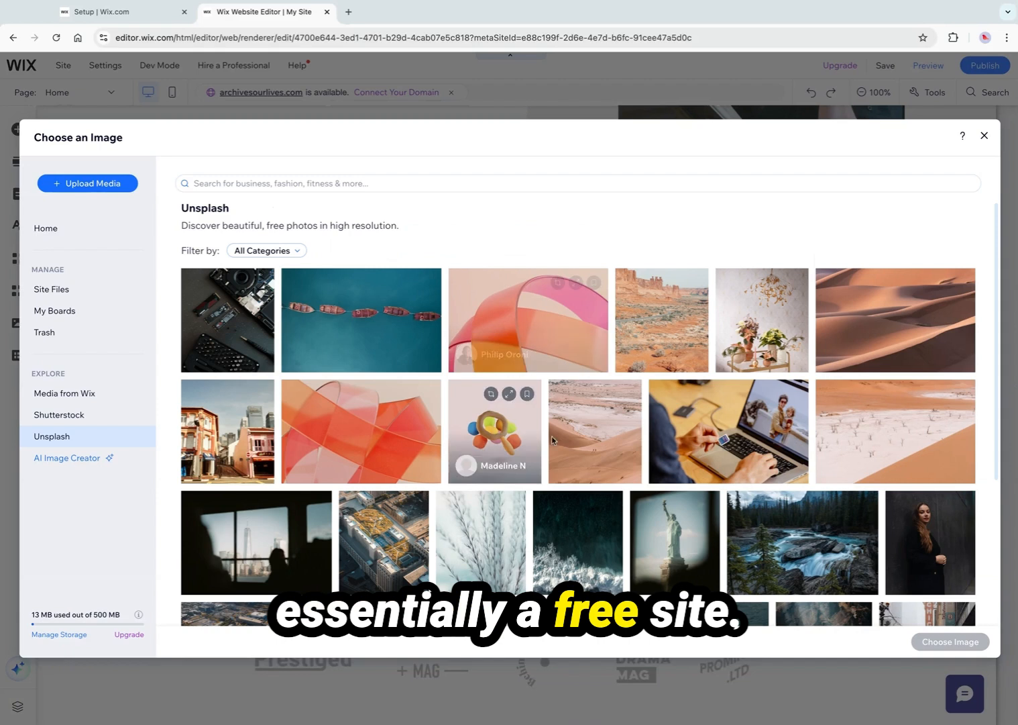
scroll(562, 443, "down", 6)
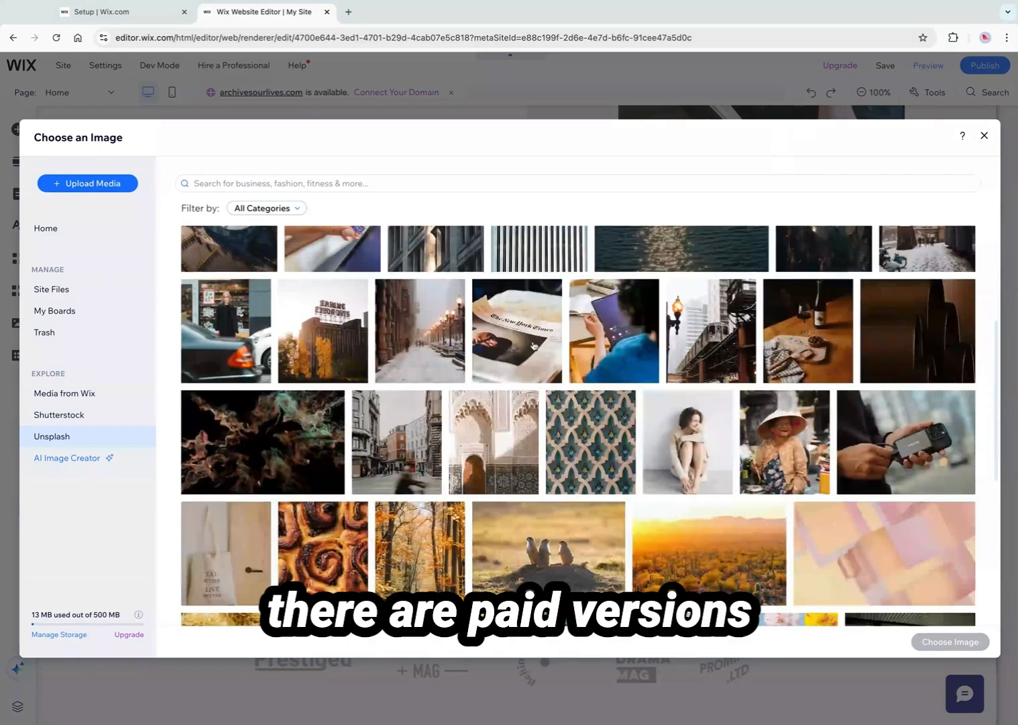
scroll(554, 477, "down", 7)
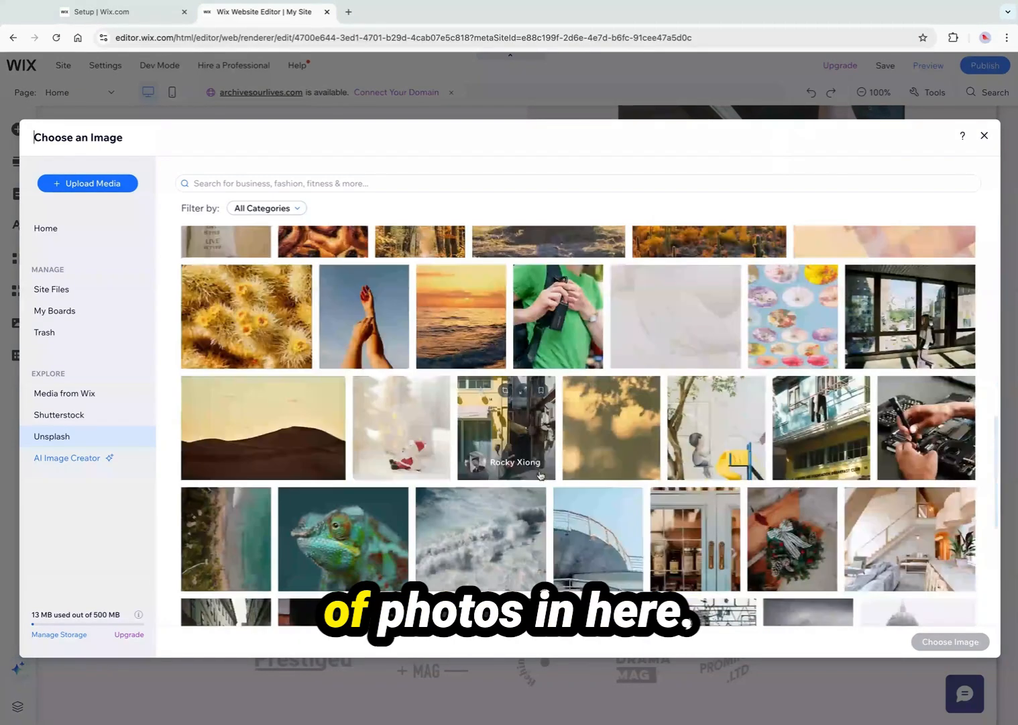
scroll(519, 403, "down", 5)
scroll(402, 473, "down", 4)
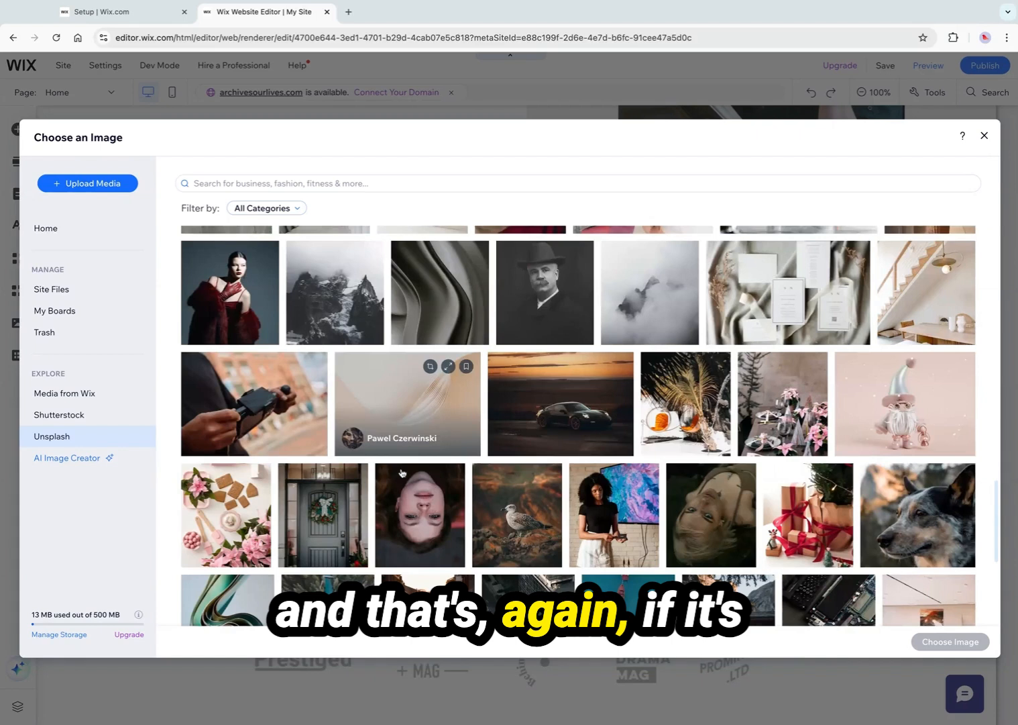
scroll(402, 473, "down", 5)
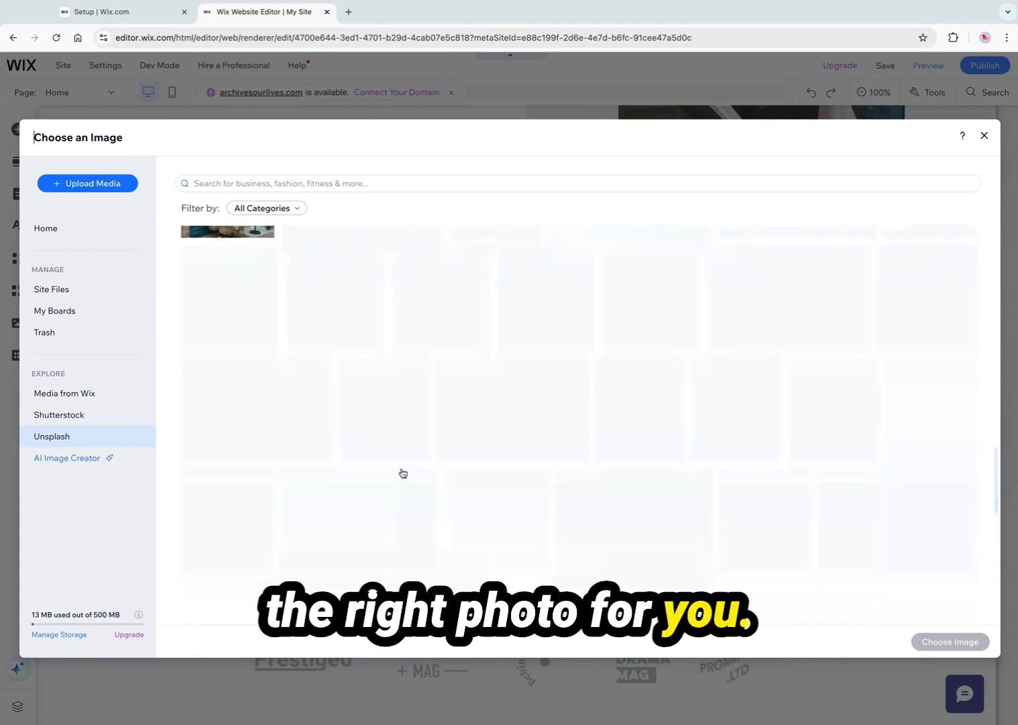
scroll(411, 472, "down", 5)
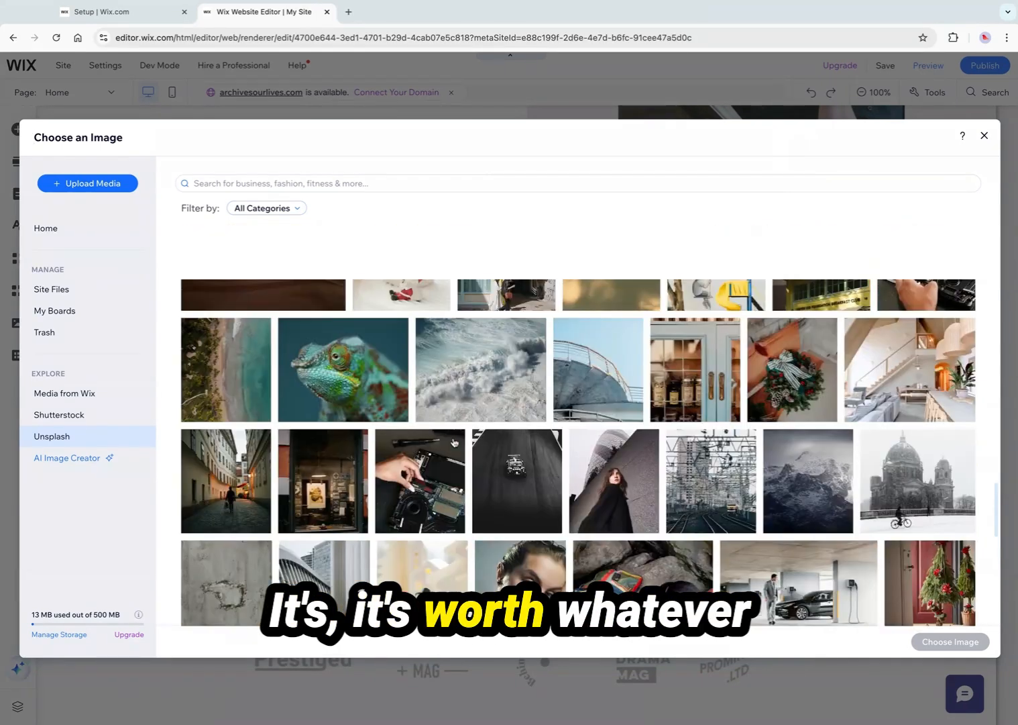
scroll(455, 442, "up", 1)
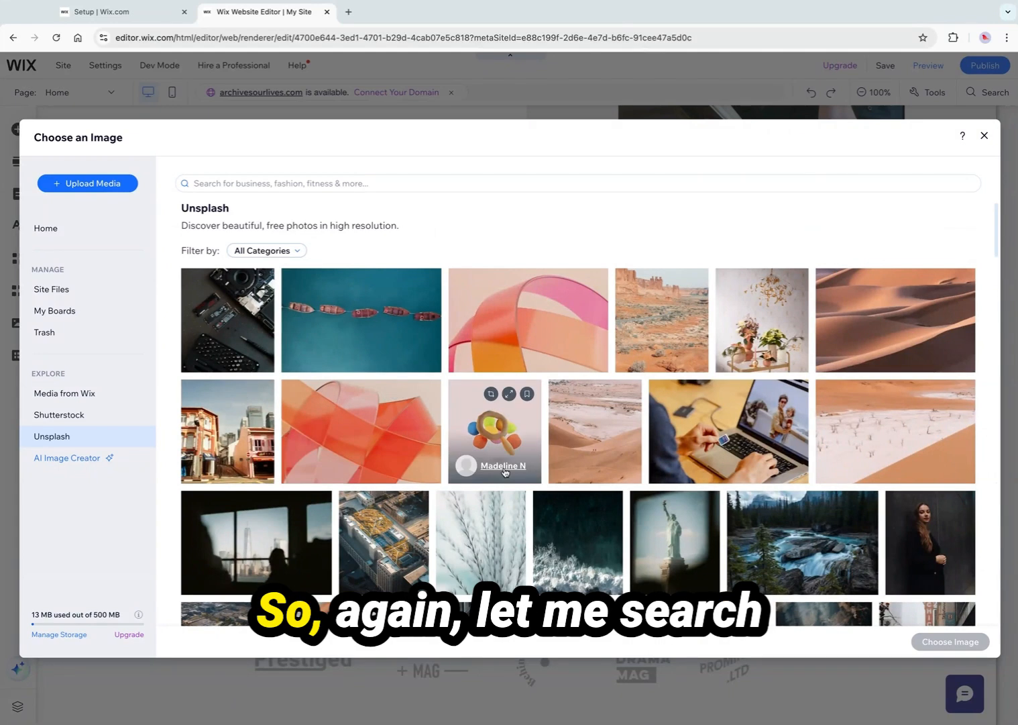
Search the Unsplash collection for 'Woman At Computer' and scroll through the results
left_click(261, 182)
type("Woman")
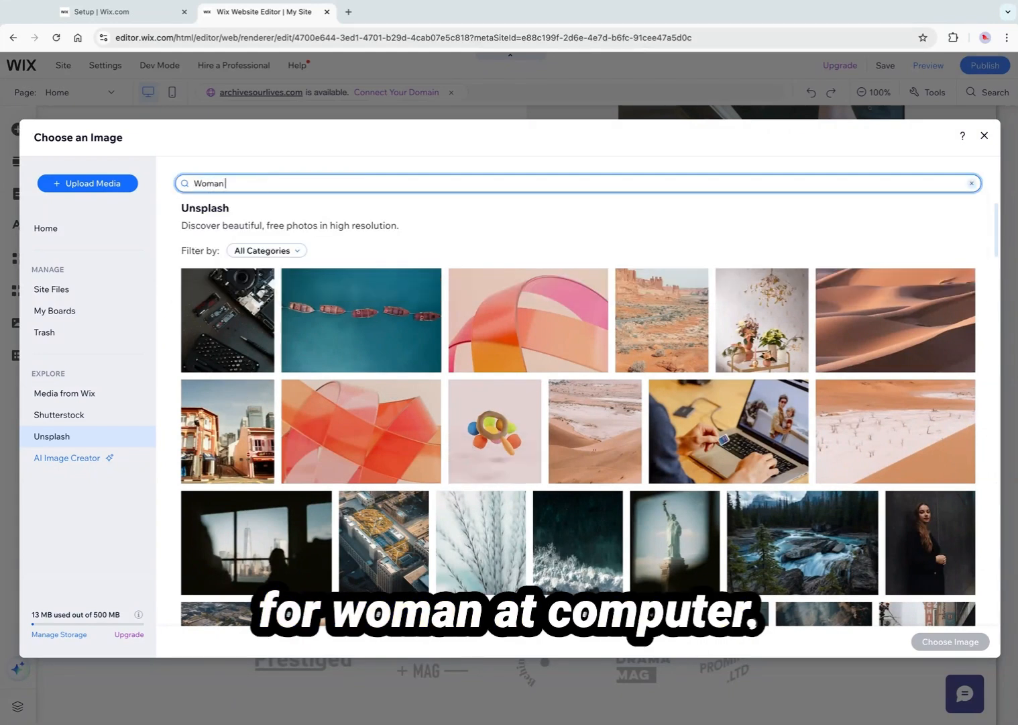
type(" At Computer")
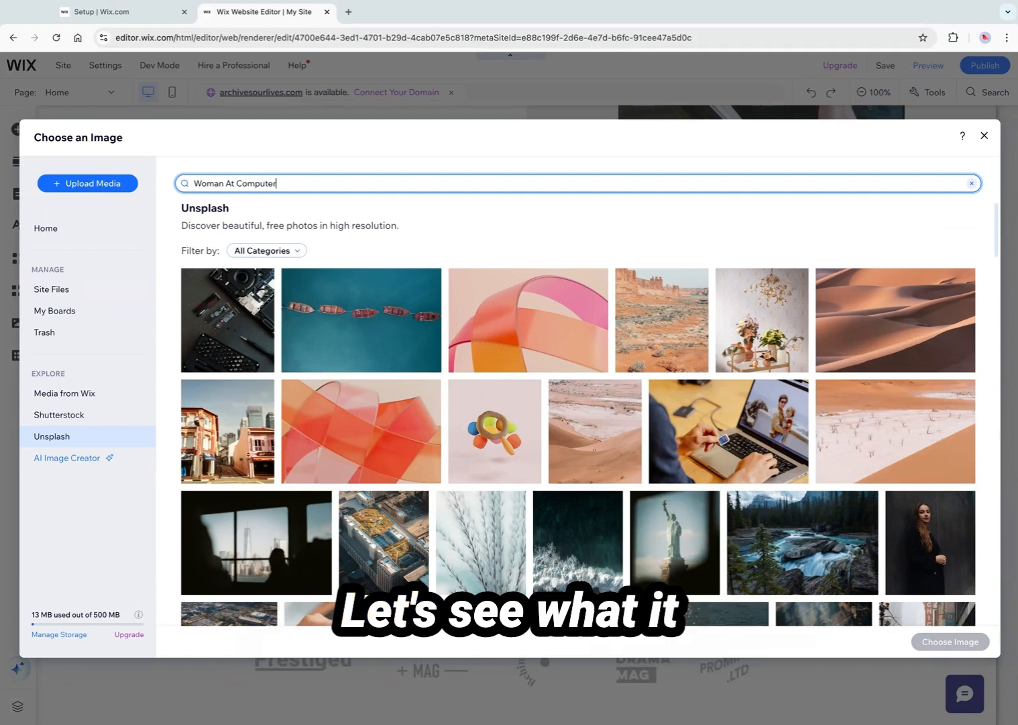
key("Return")
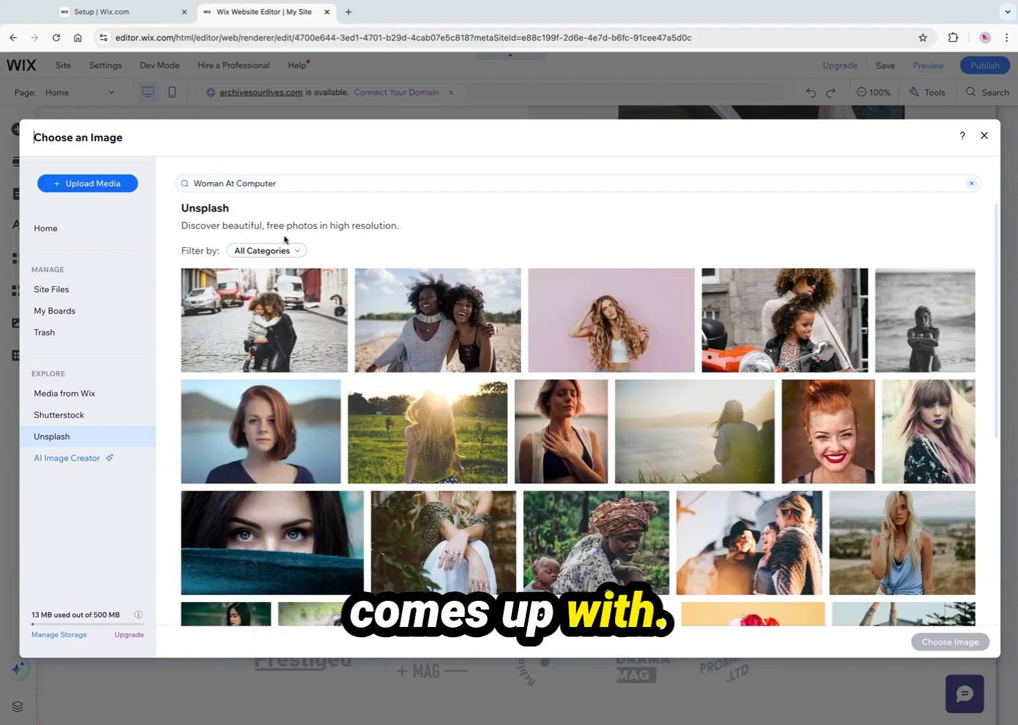
scroll(510, 410, "down", 5)
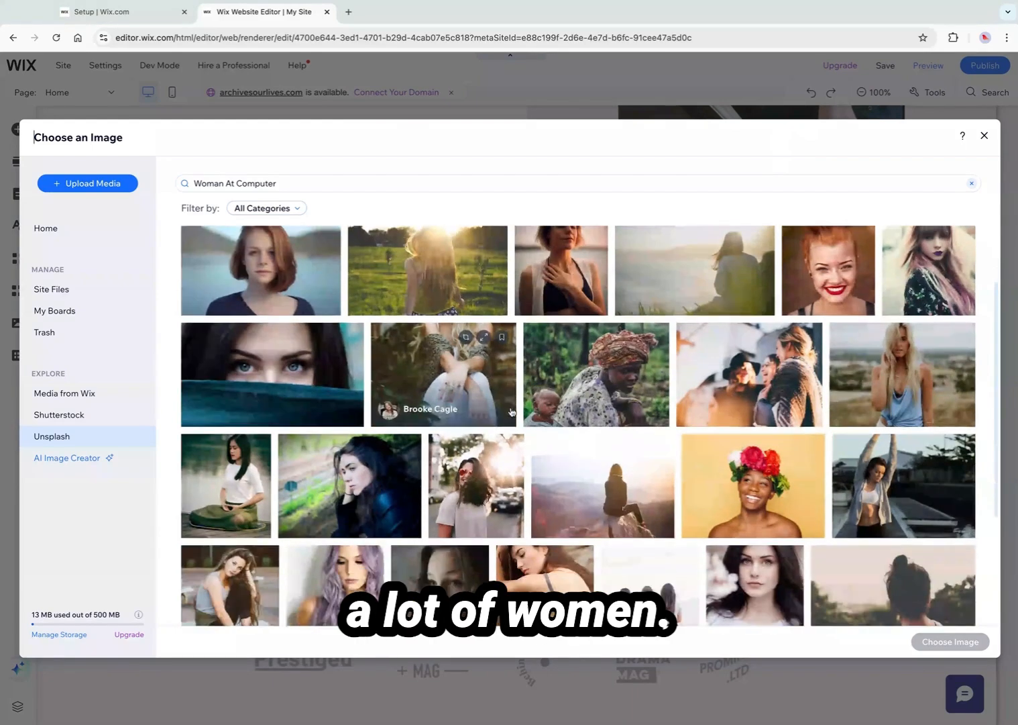
scroll(512, 411, "down", 4)
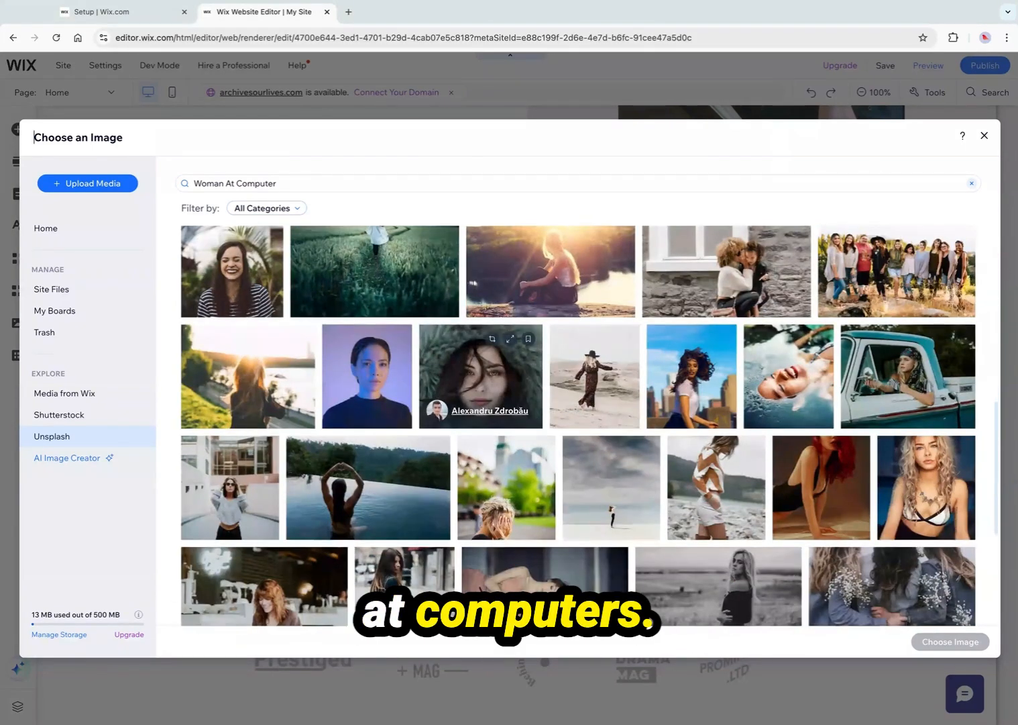
scroll(510, 396, "up", 10)
Search Unsplash for 'Computer Woman' and choose the photo of two women at a laptop as the replacement image
left_click(285, 183)
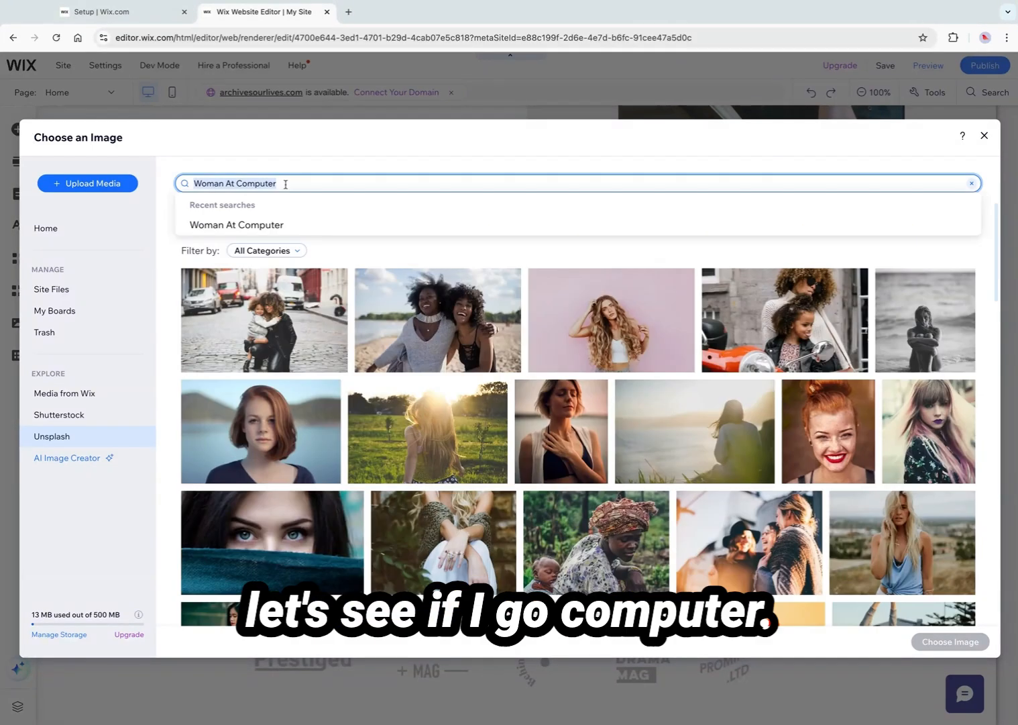
type("Computer Woman")
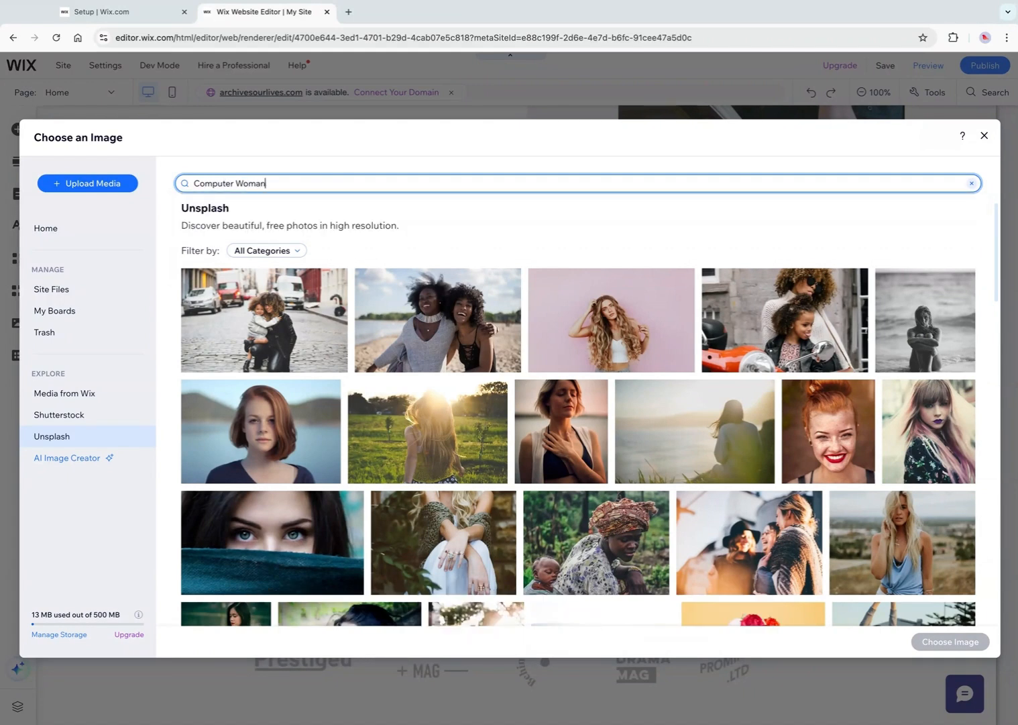
key("Return")
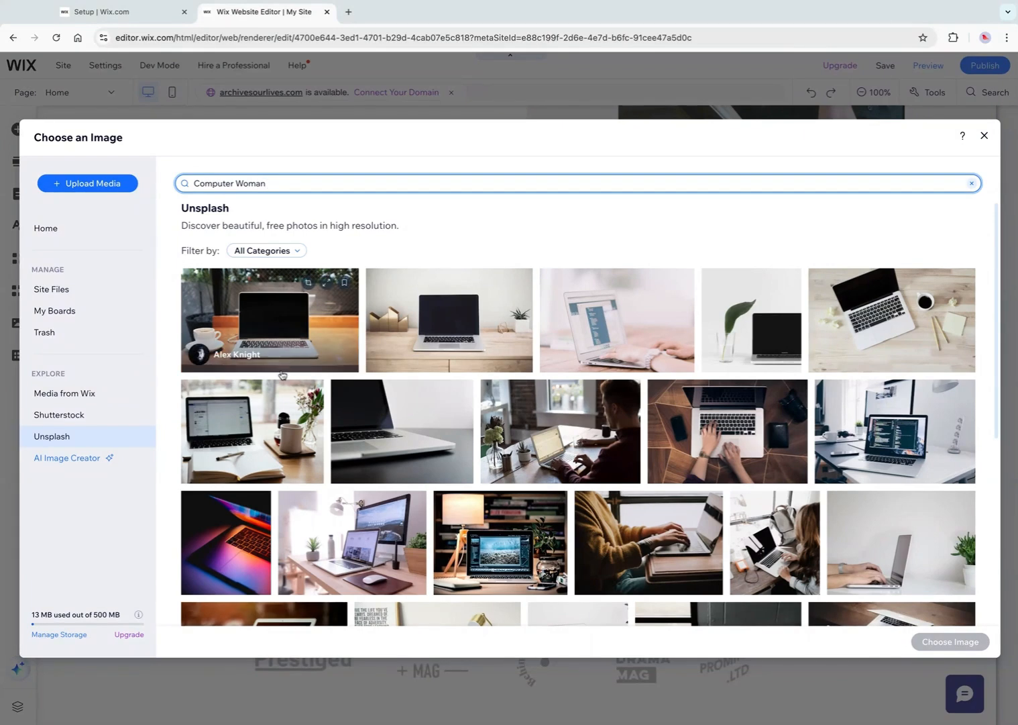
scroll(581, 449, "down", 3)
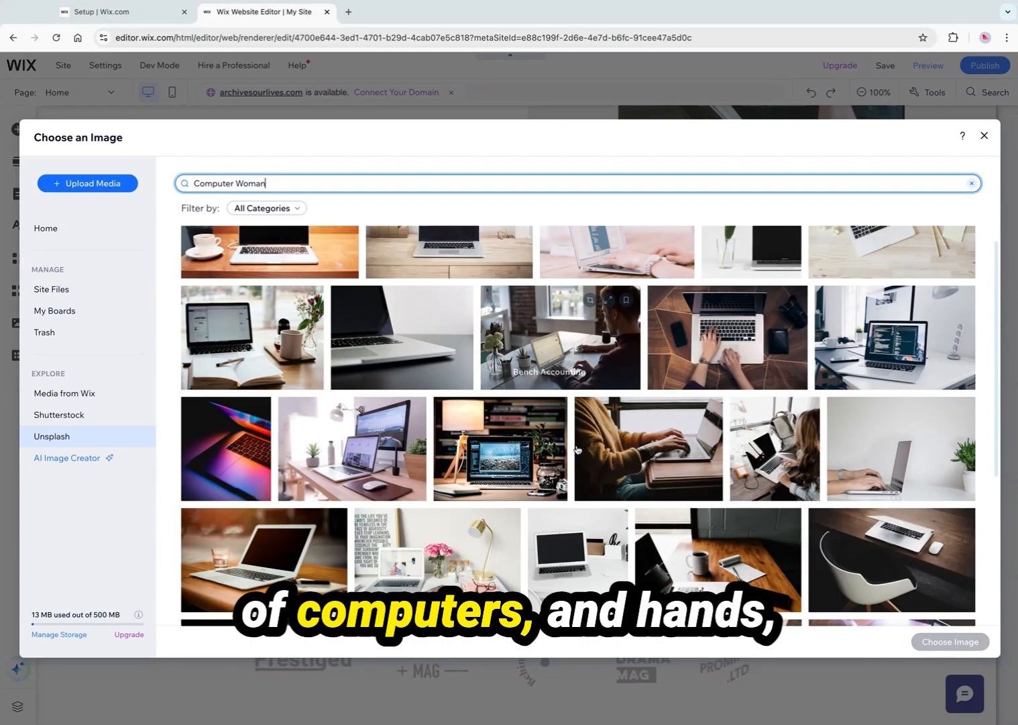
scroll(617, 463, "down", 6)
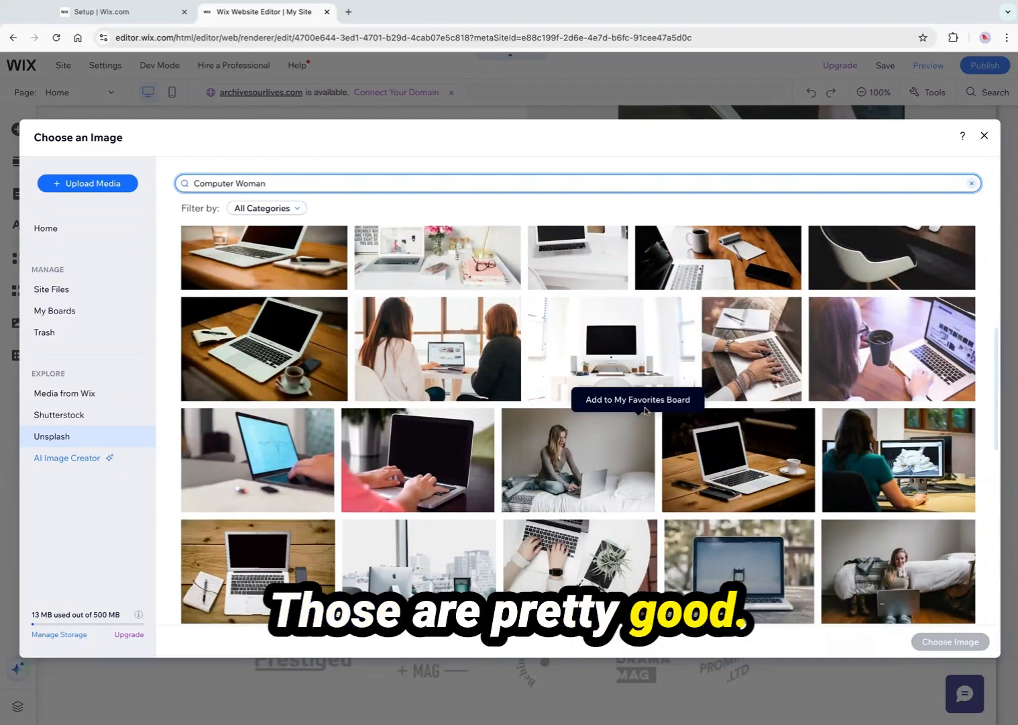
left_click(469, 376)
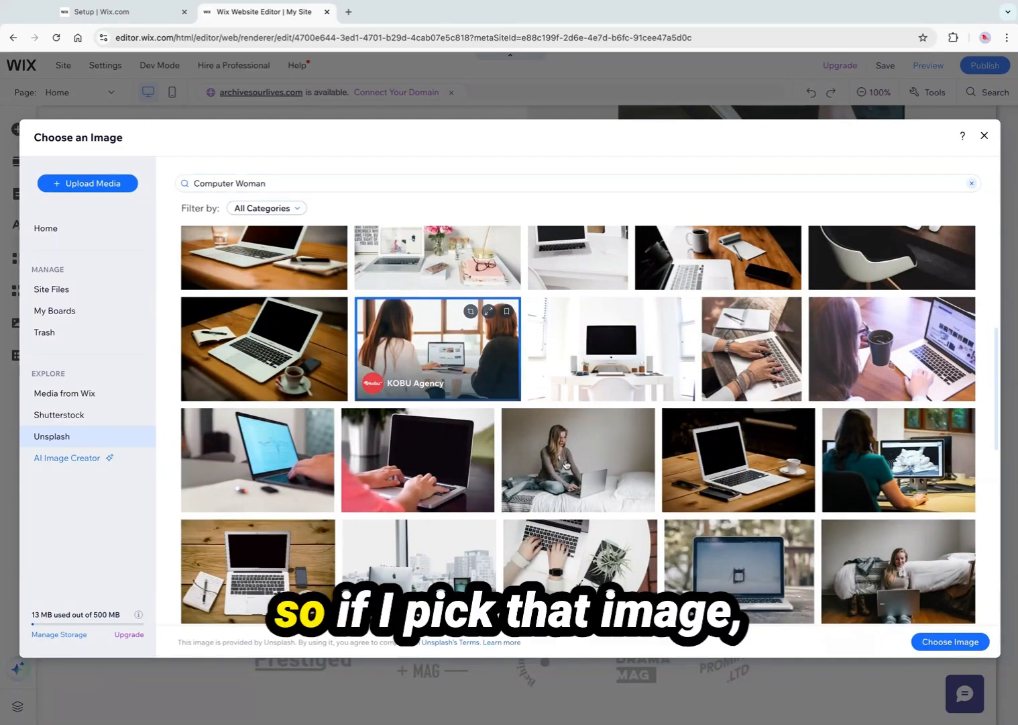
left_click(946, 640)
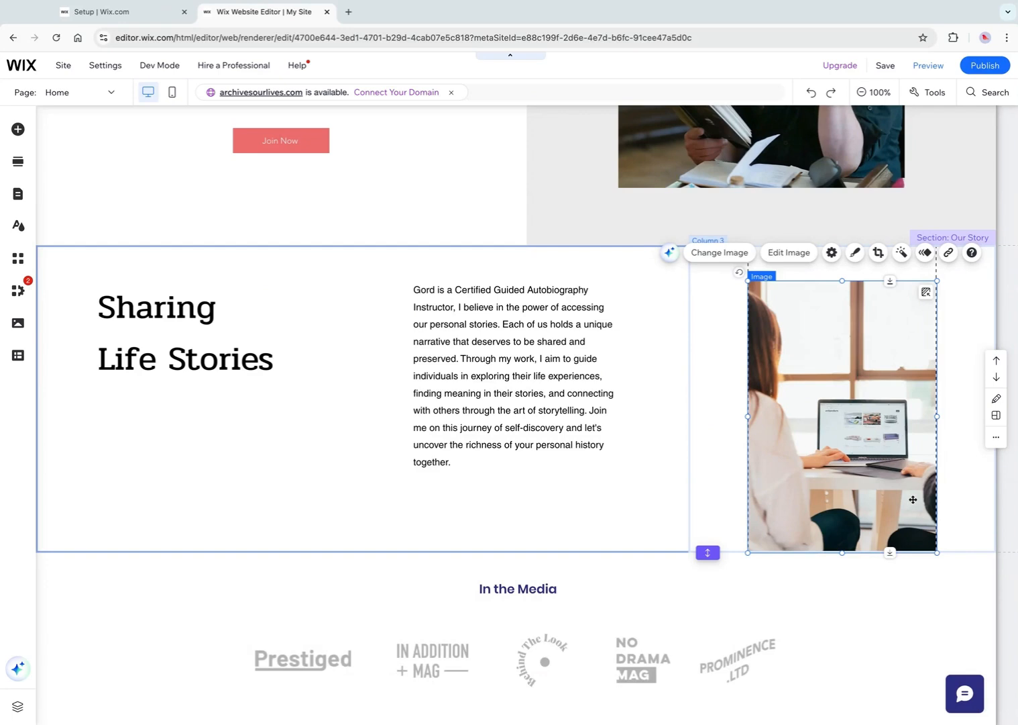
Widen the new image to fill the column and move it up so it overlaps the section above
left_click_drag(938, 417, 996, 418)
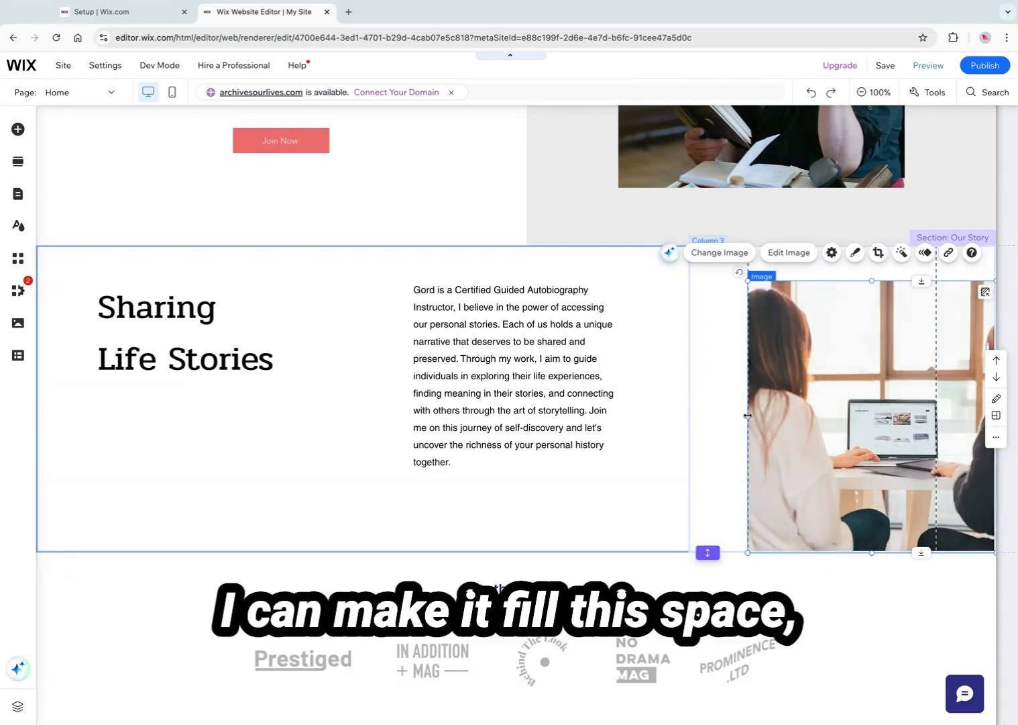
left_click_drag(748, 416, 748, 415)
left_click_drag(826, 448, 825, 407)
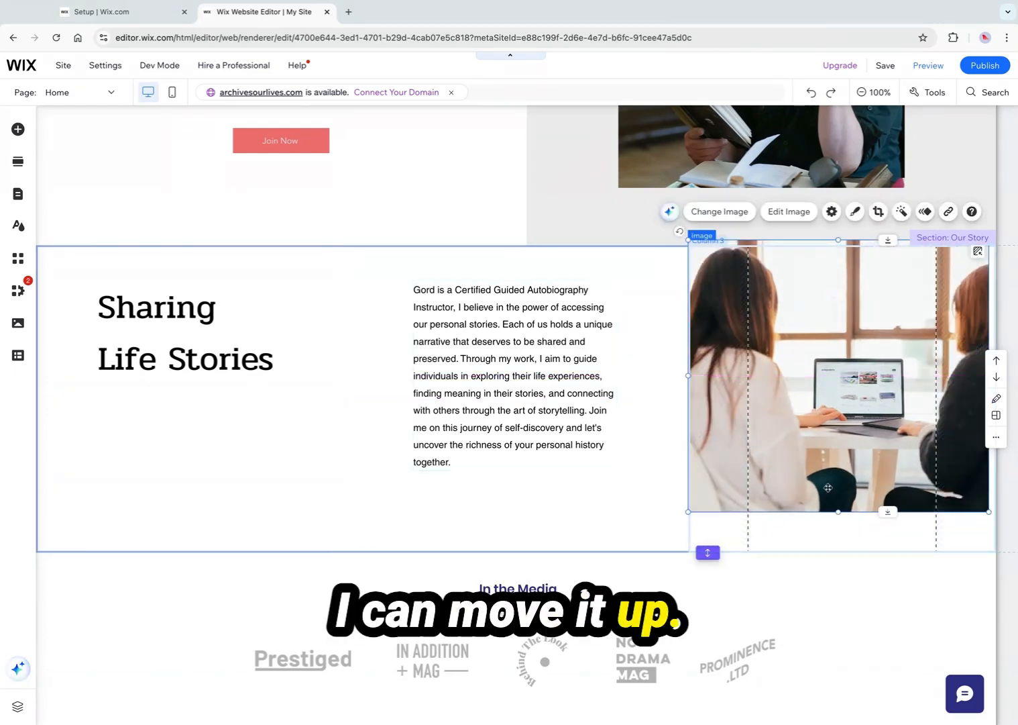
left_click_drag(828, 487, 829, 439)
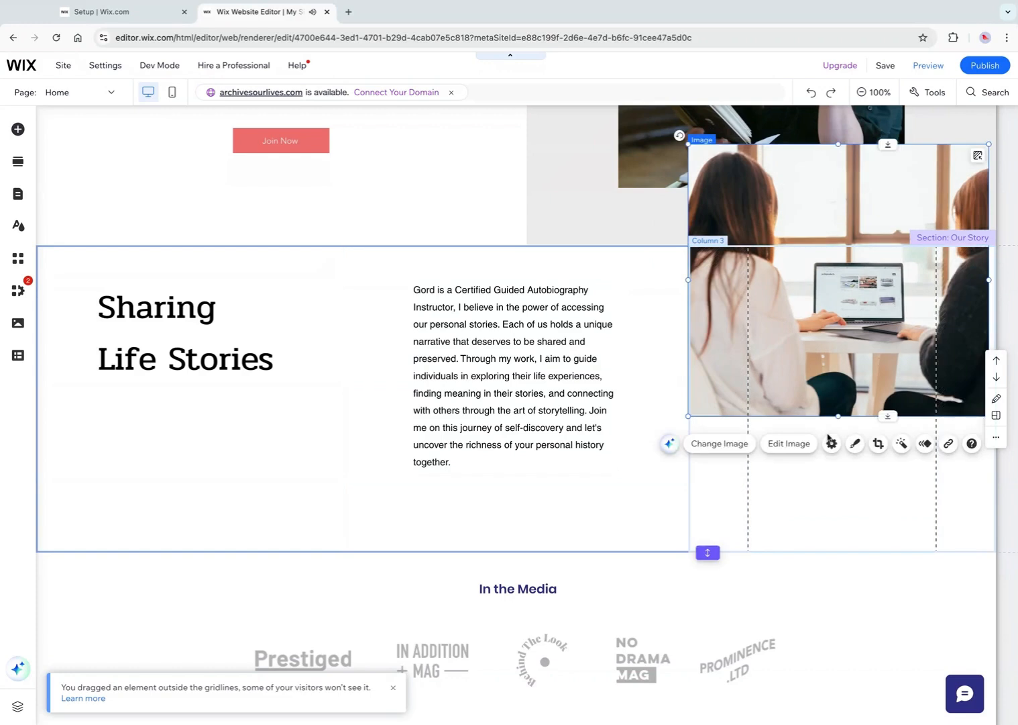
Nudge the image slightly up and left over the Discover My section's photo
scroll(588, 421, "up", 5)
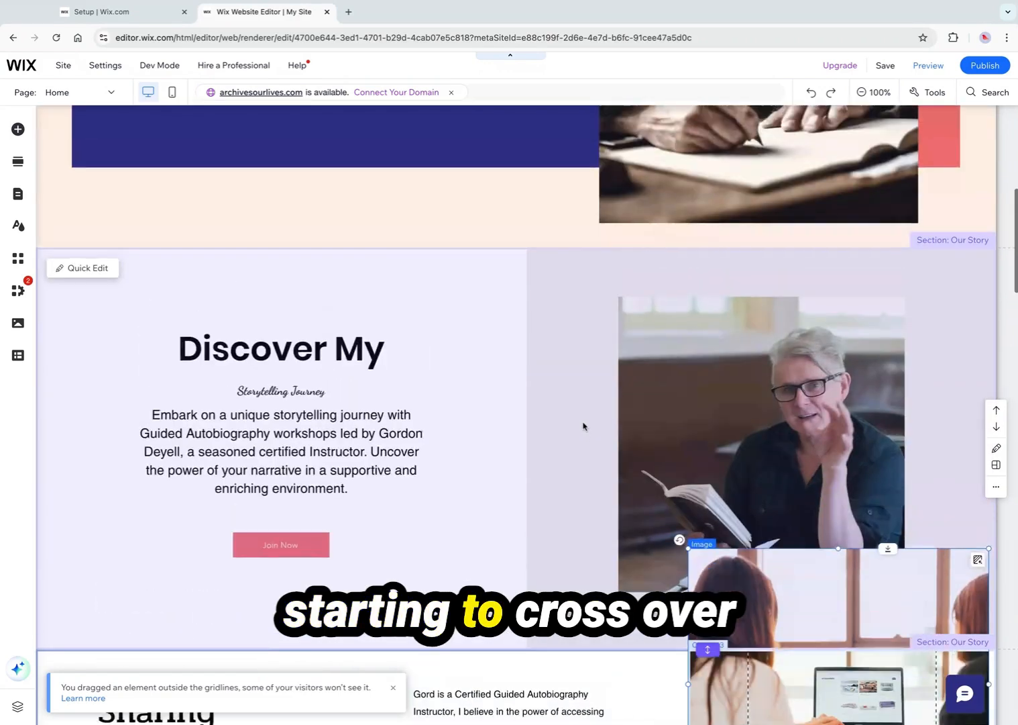
scroll(585, 433, "down", 2)
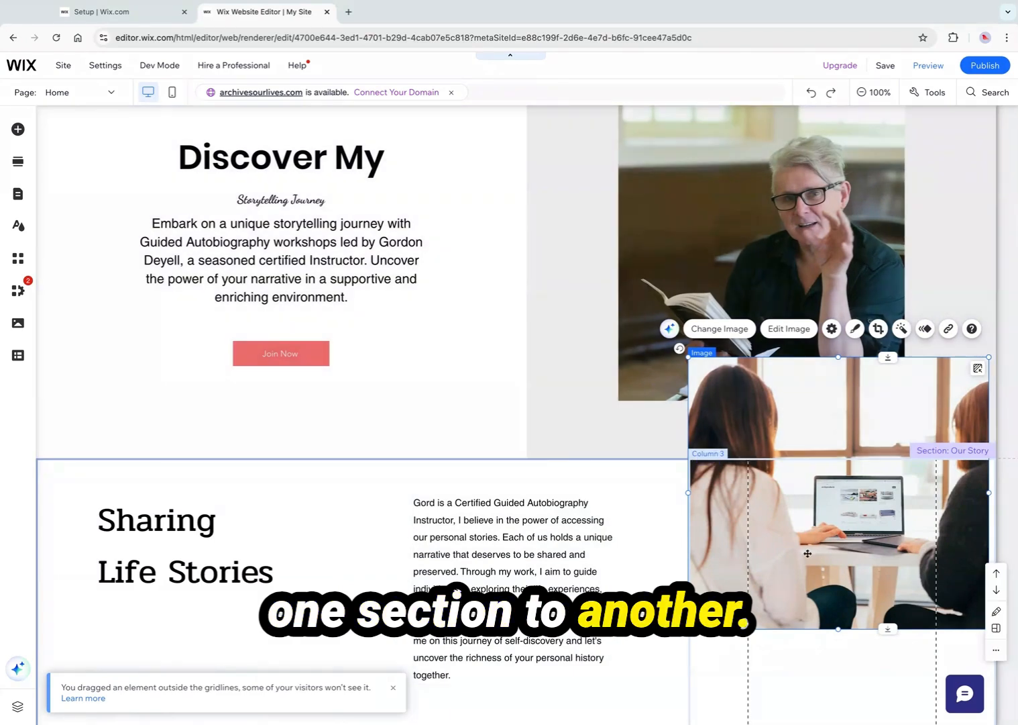
mouse_move(807, 552)
left_mouse_down()
mouse_move(794, 554)
mouse_move(801, 544)
left_mouse_up()
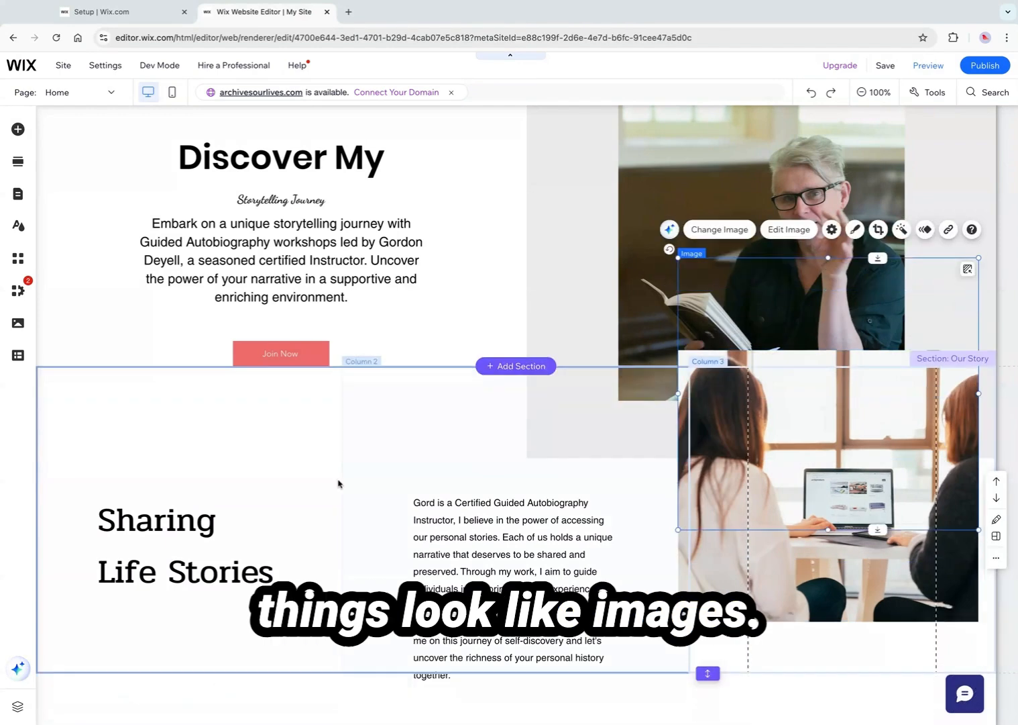
scroll(337, 482, "down", 2)
scroll(337, 482, "down", 2)
scroll(337, 482, "up", 4)
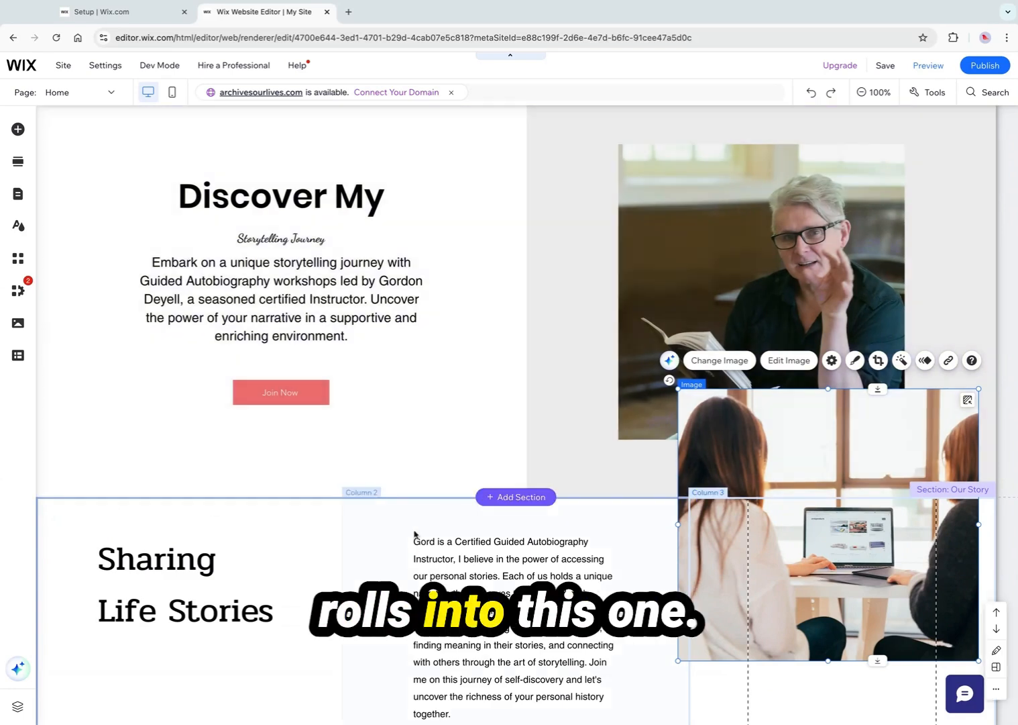
scroll(325, 536, "down", 3)
scroll(325, 536, "down", 3)
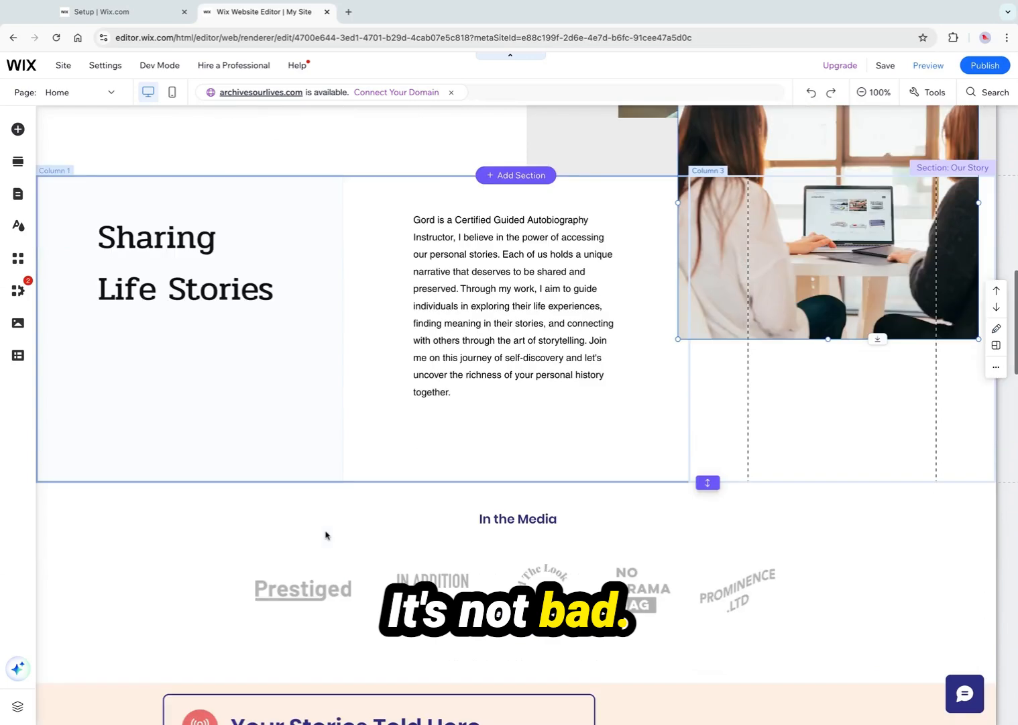
Open the image in Photo Studio to look at its adjustment sliders
left_click(846, 324)
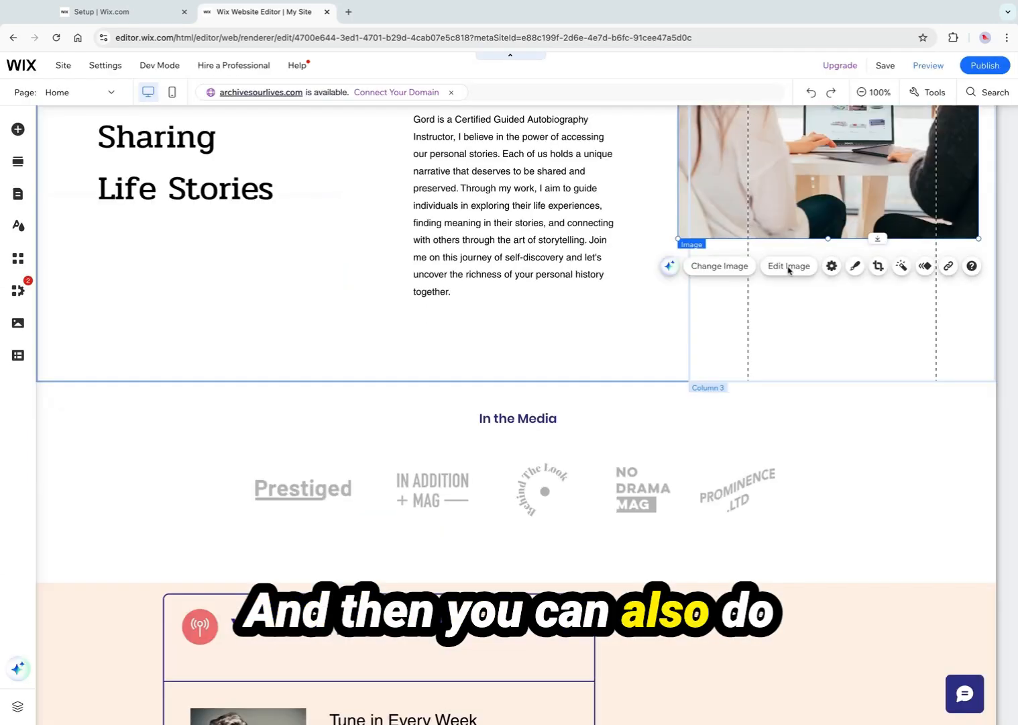
left_click(789, 266)
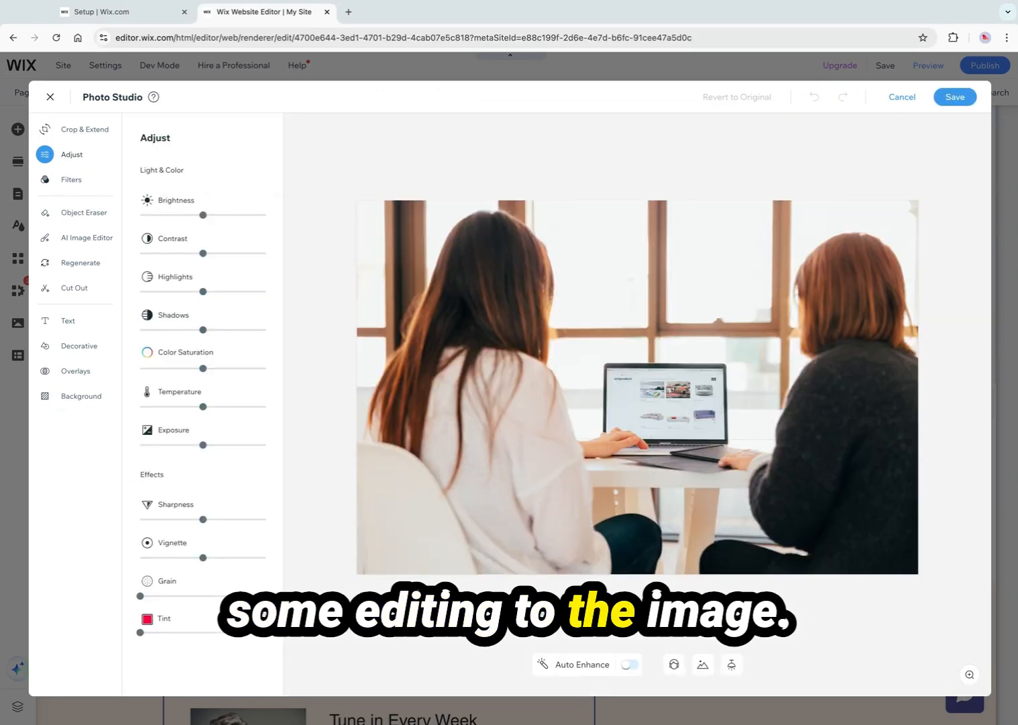
mouse_move(203, 215)
left_mouse_down()
mouse_move(239, 216)
mouse_move(161, 216)
mouse_move(202, 216)
left_mouse_up()
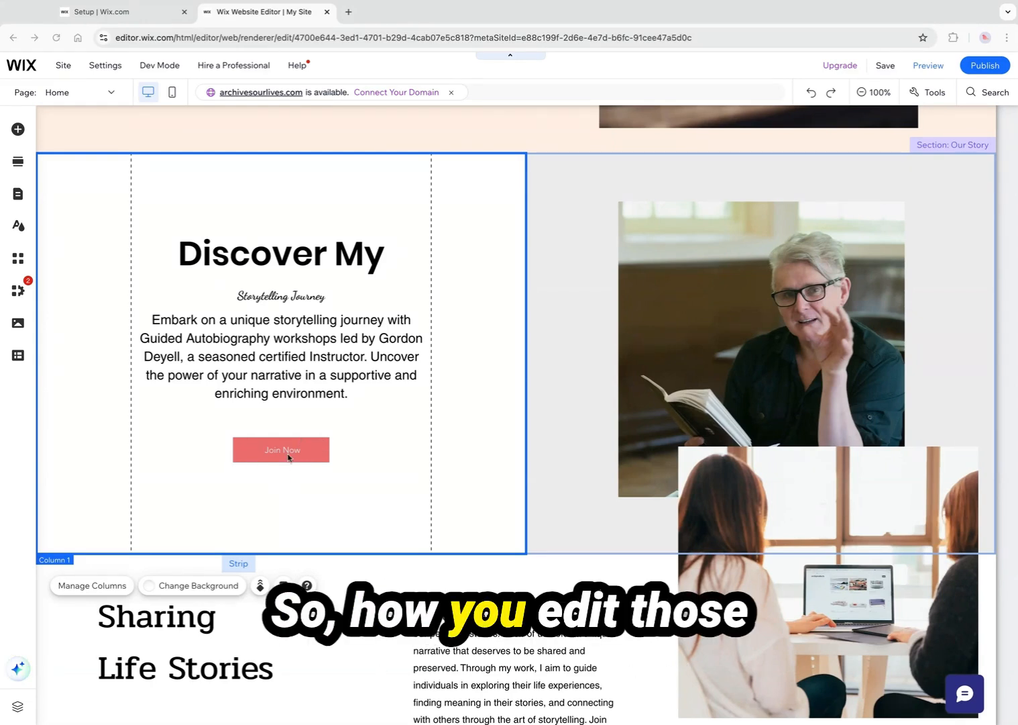
Open the Join Now button's settings and change its text to Work With Me
left_click(261, 450)
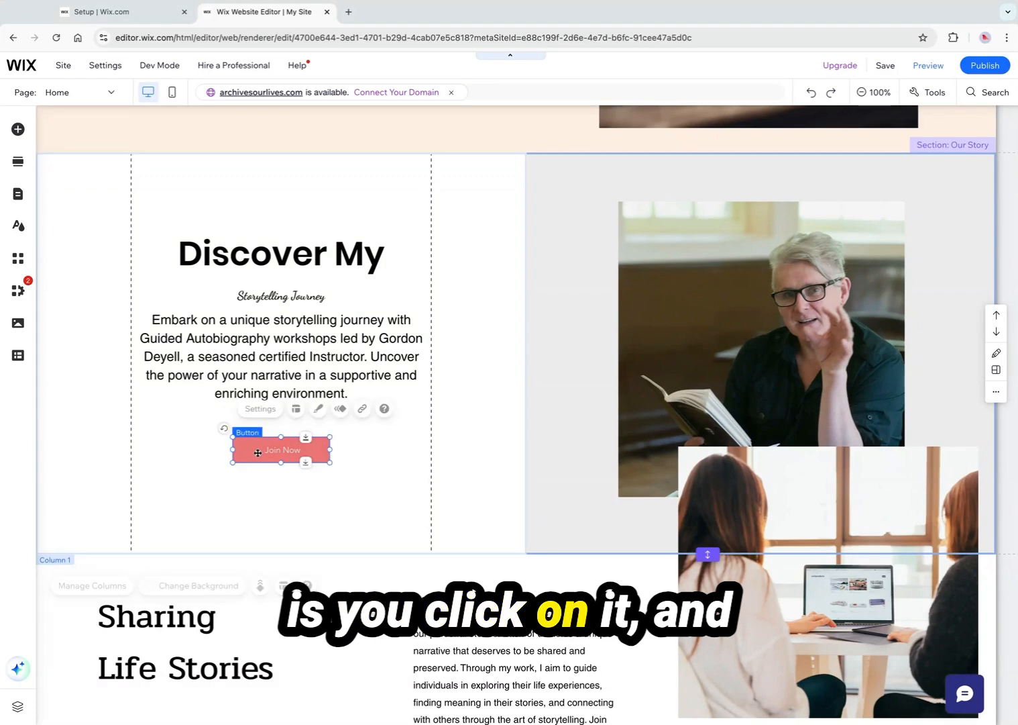
left_click(261, 414)
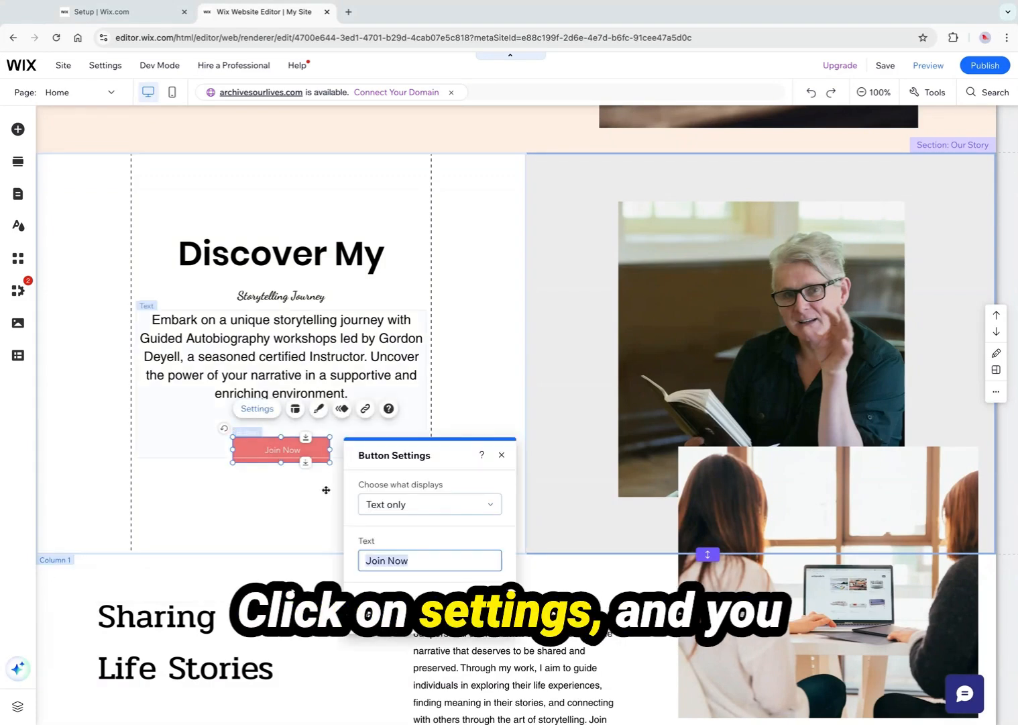
left_click(414, 561)
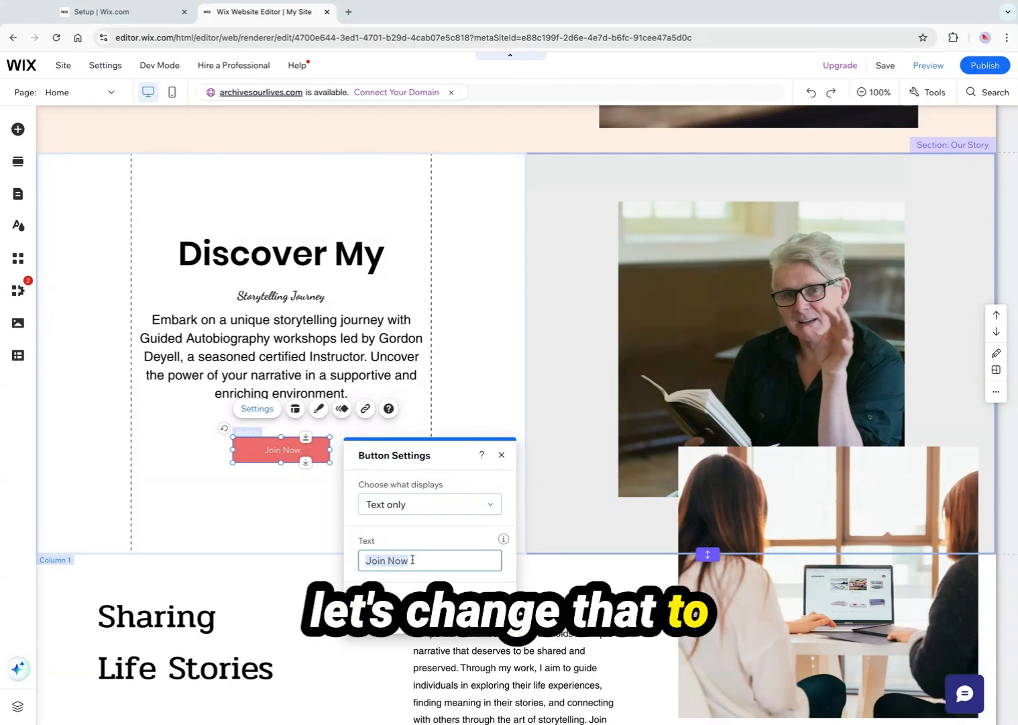
type("Work With Me")
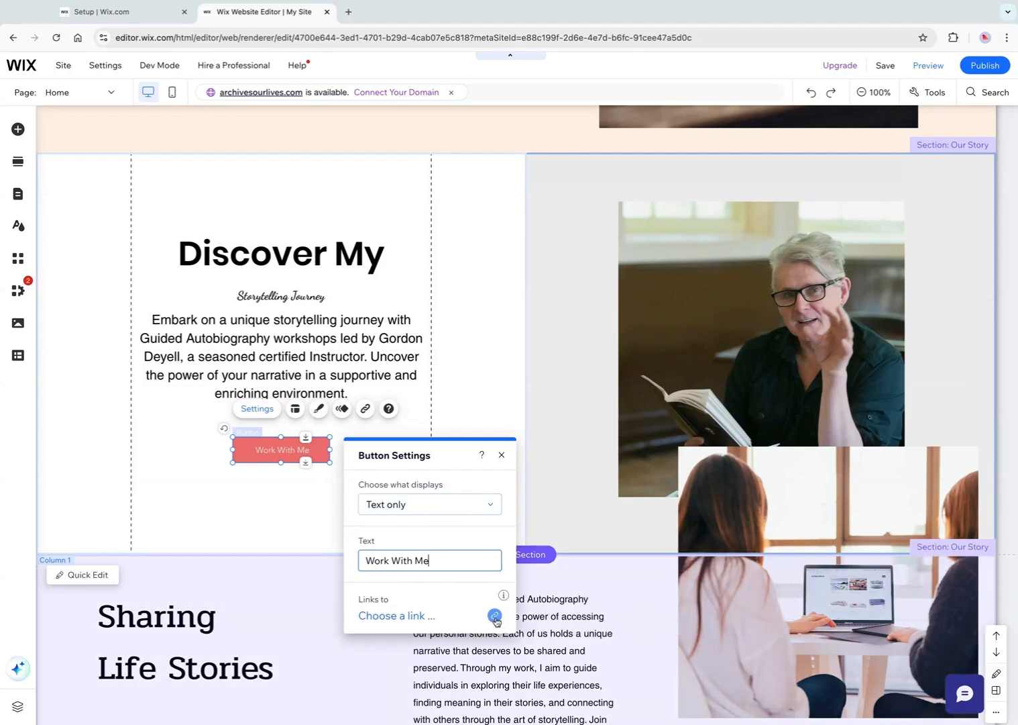
Link the button to the Footer section of the Home page as a section anchor
left_click(495, 616)
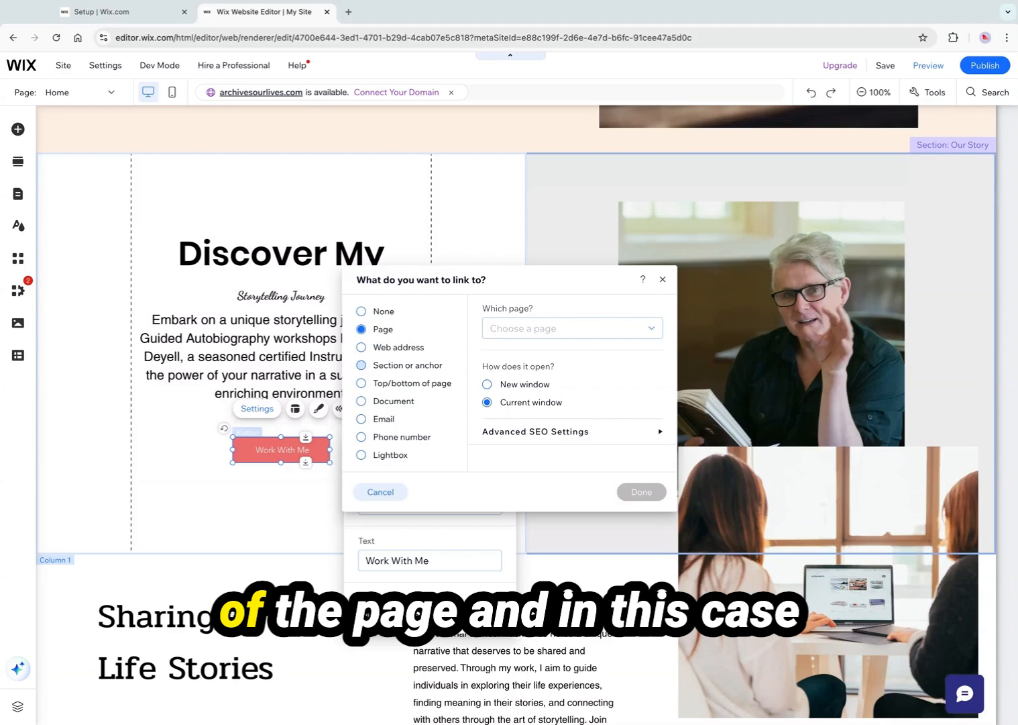
left_click(361, 365)
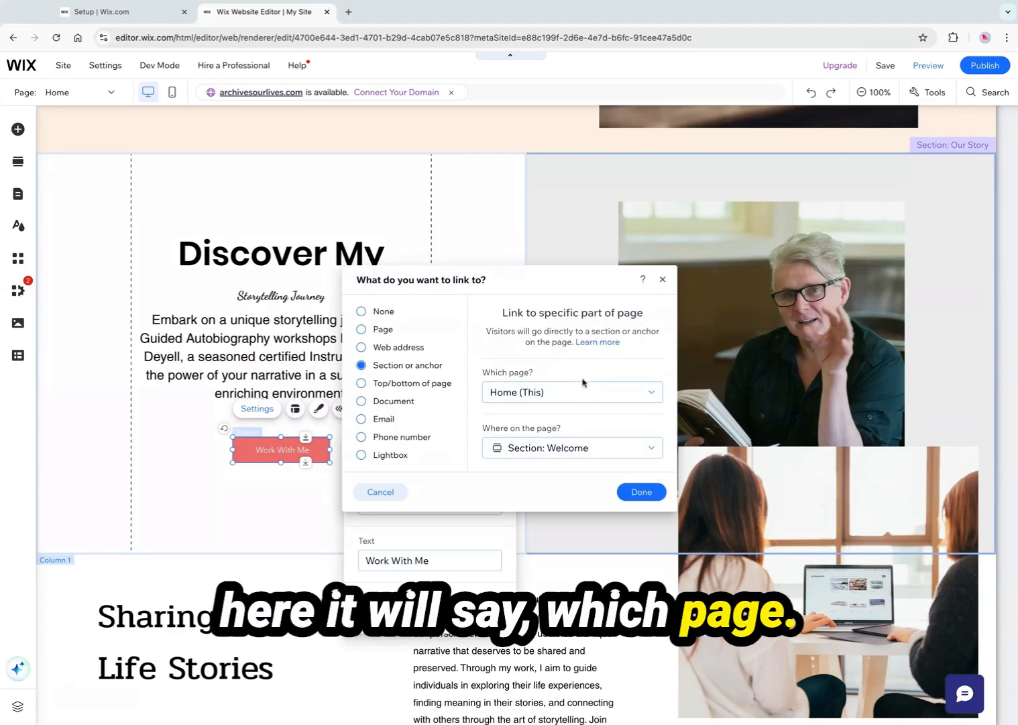
left_click(654, 397)
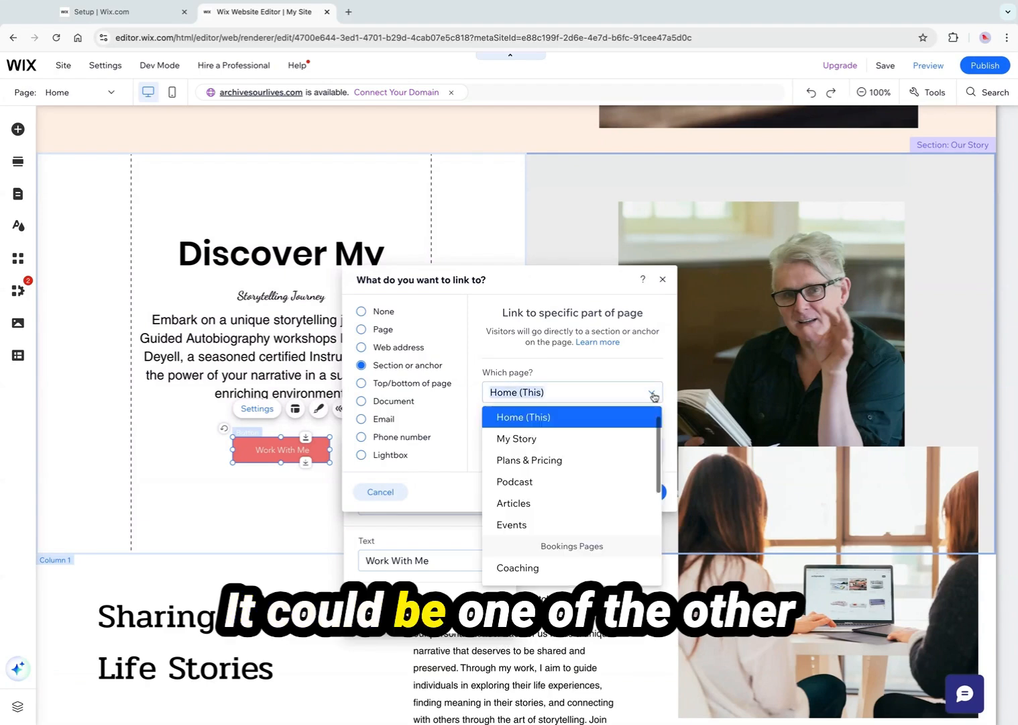
left_click(654, 397)
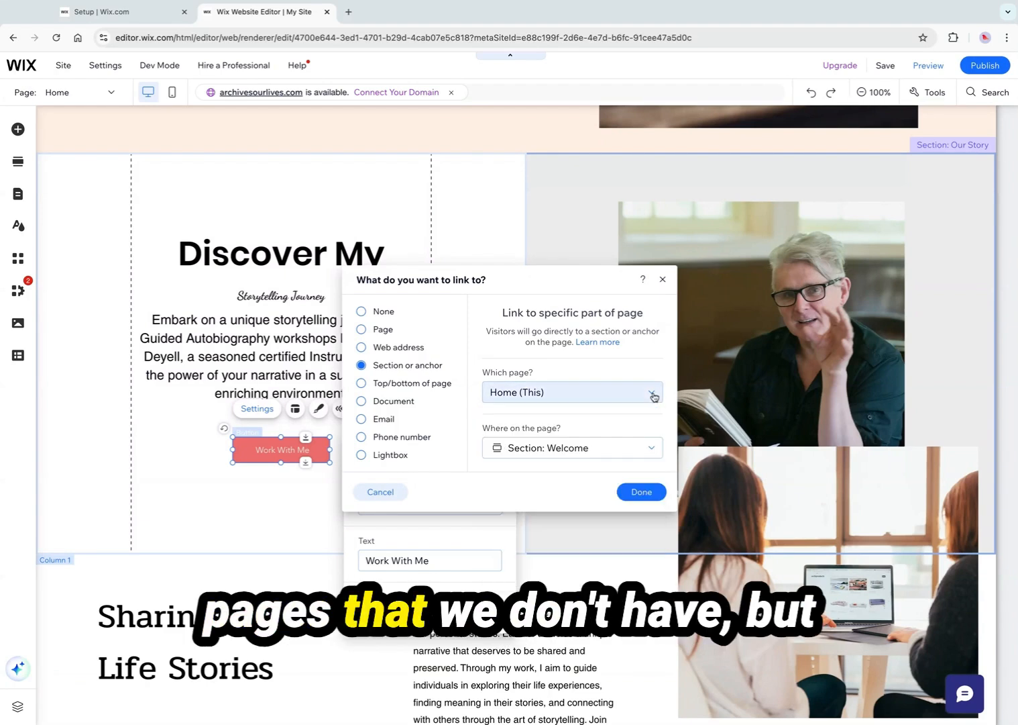
left_click(643, 450)
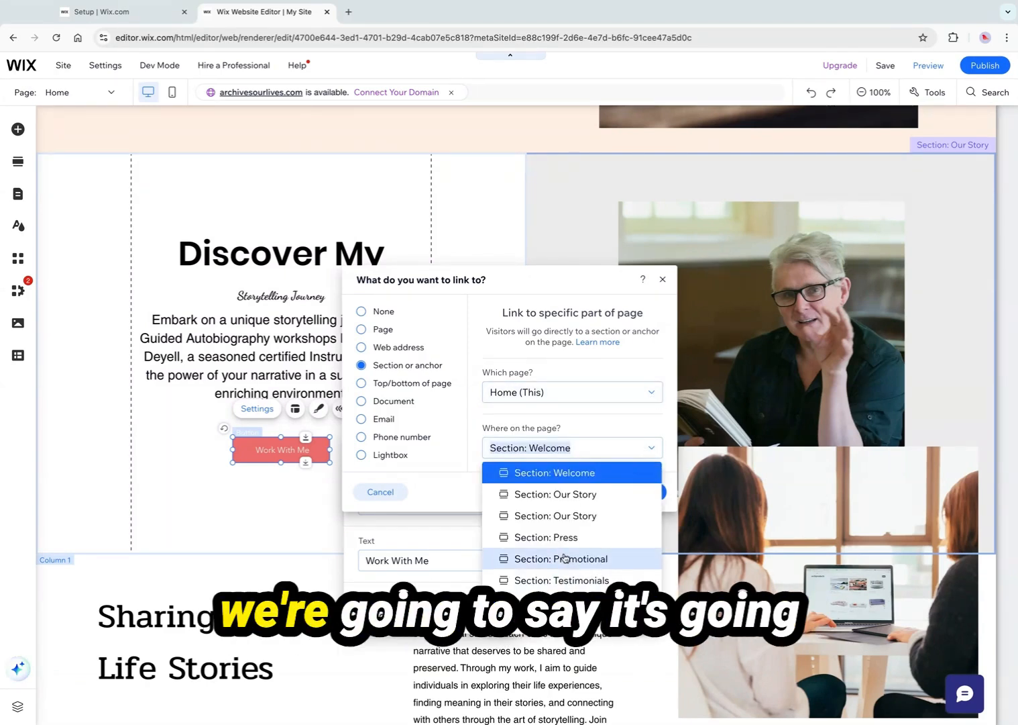
left_click(565, 607)
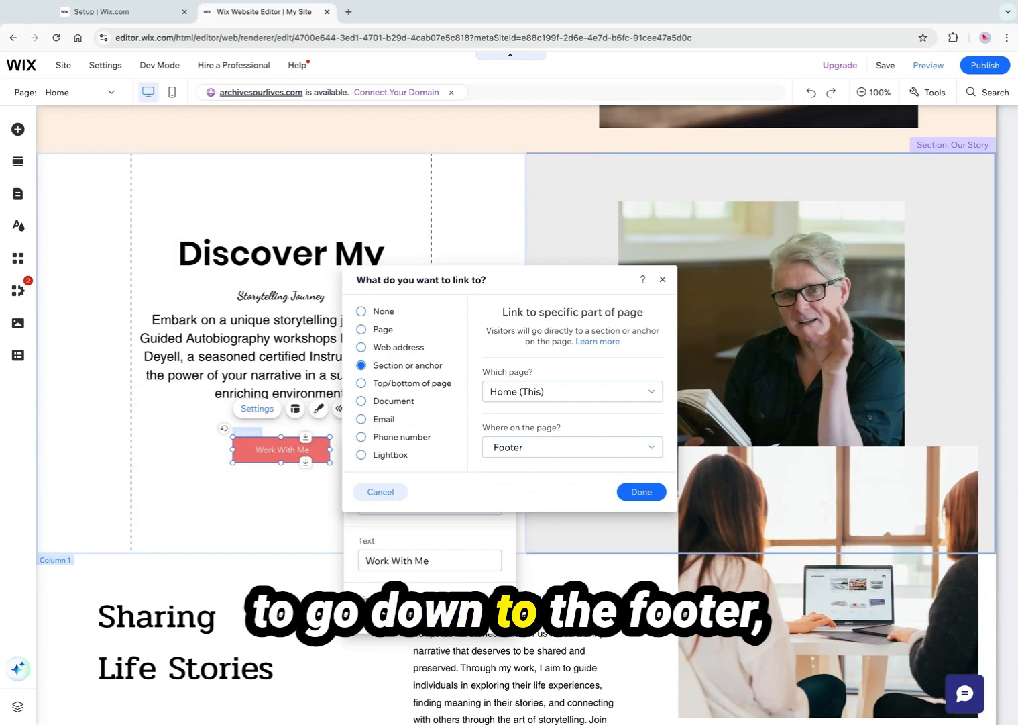
left_click(636, 493)
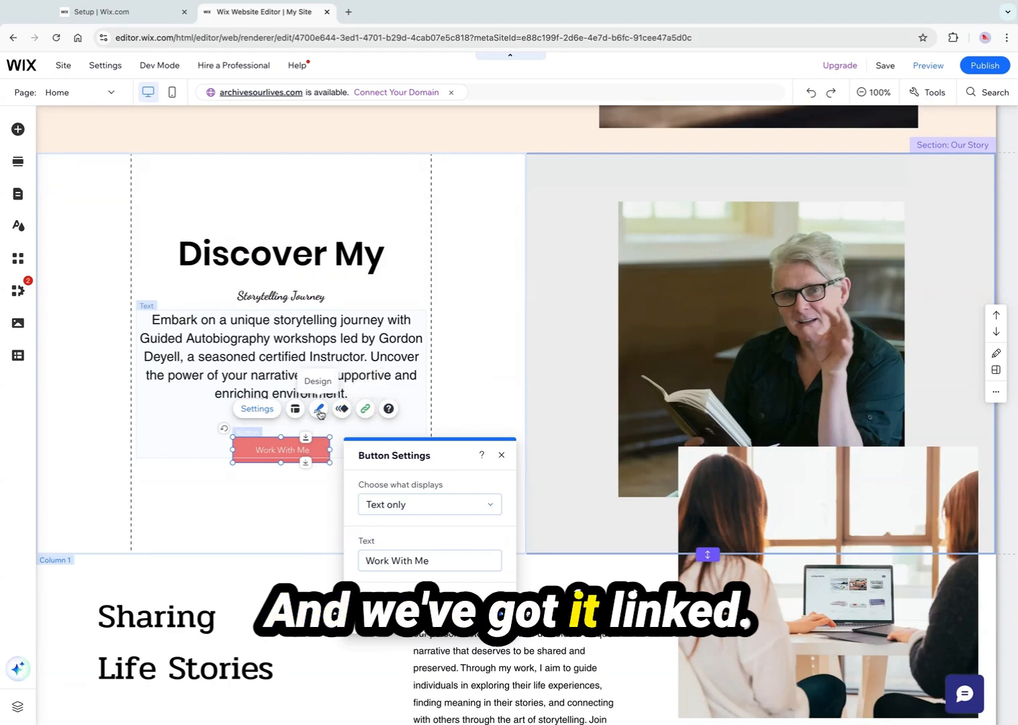
Open the button's design options and apply the green Shop button style
left_click(319, 410)
left_click(534, 249)
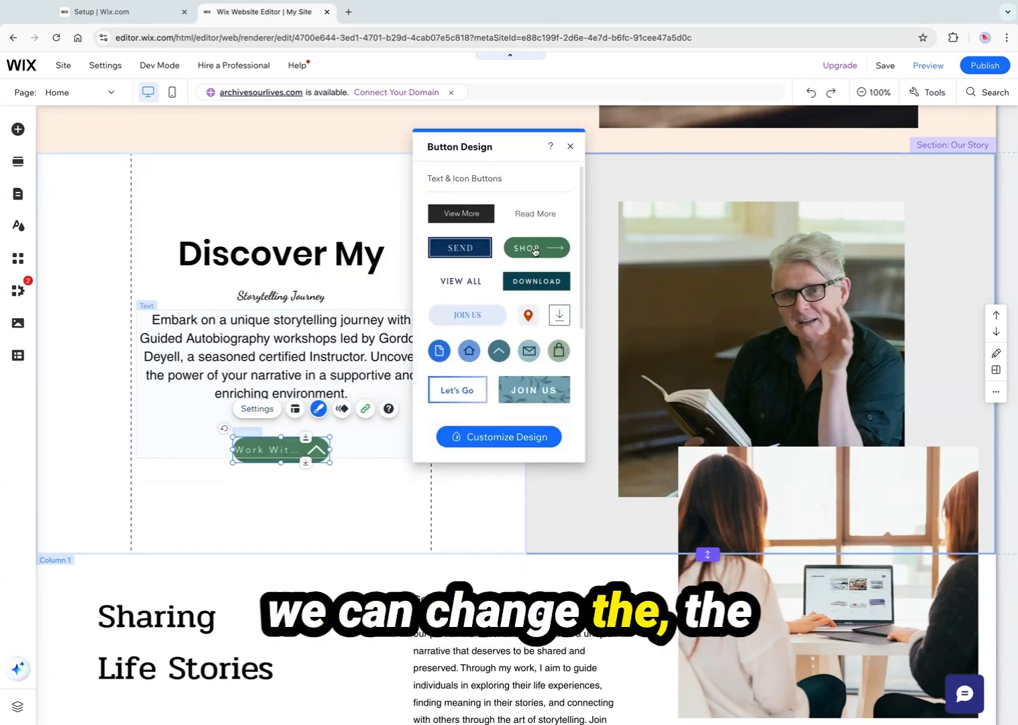
Restyle the Work With Me button with the light blue Join Us button design
left_click(478, 252)
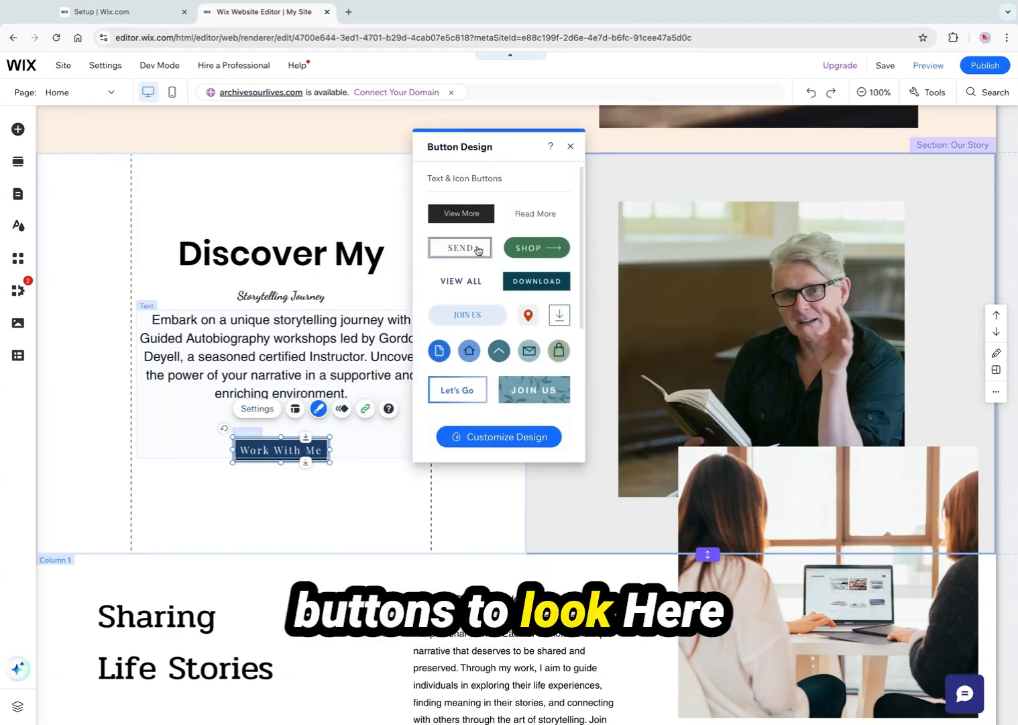
left_click(478, 315)
left_click(329, 473)
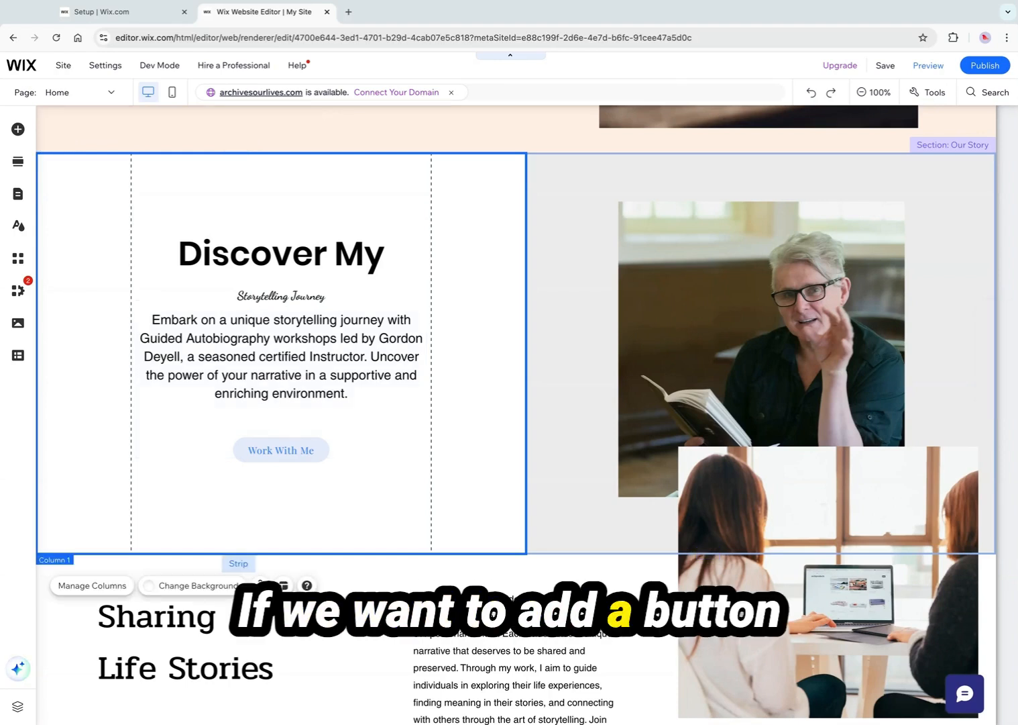
Add a light blue Join Us text button and place it below the Work With Me button
left_click(17, 130)
left_click(65, 197)
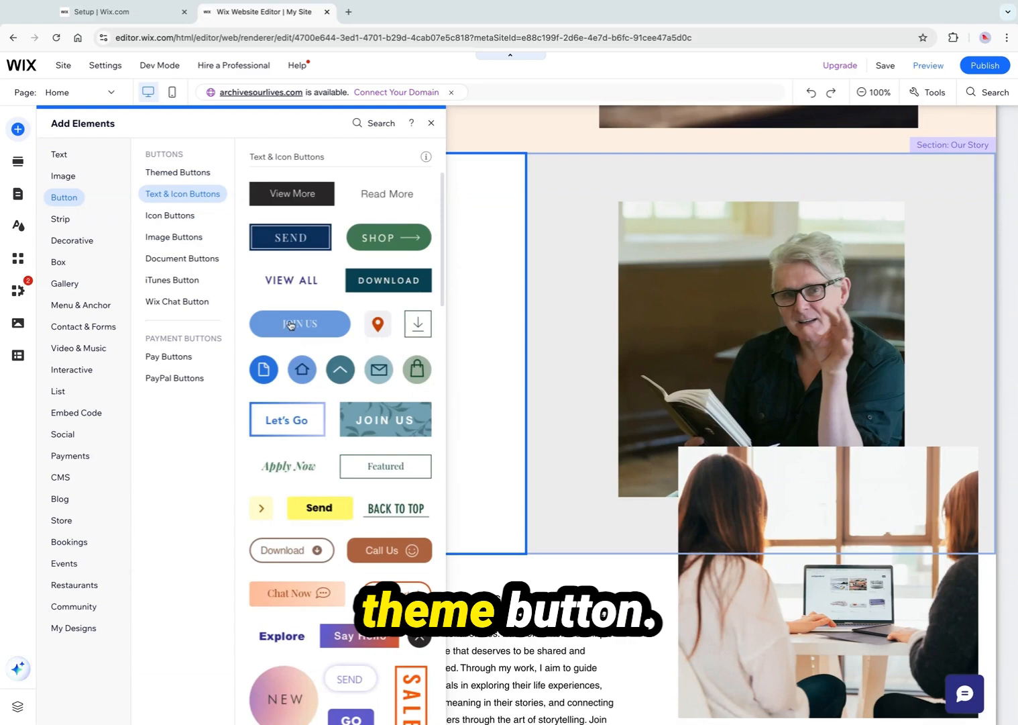
left_click(290, 325)
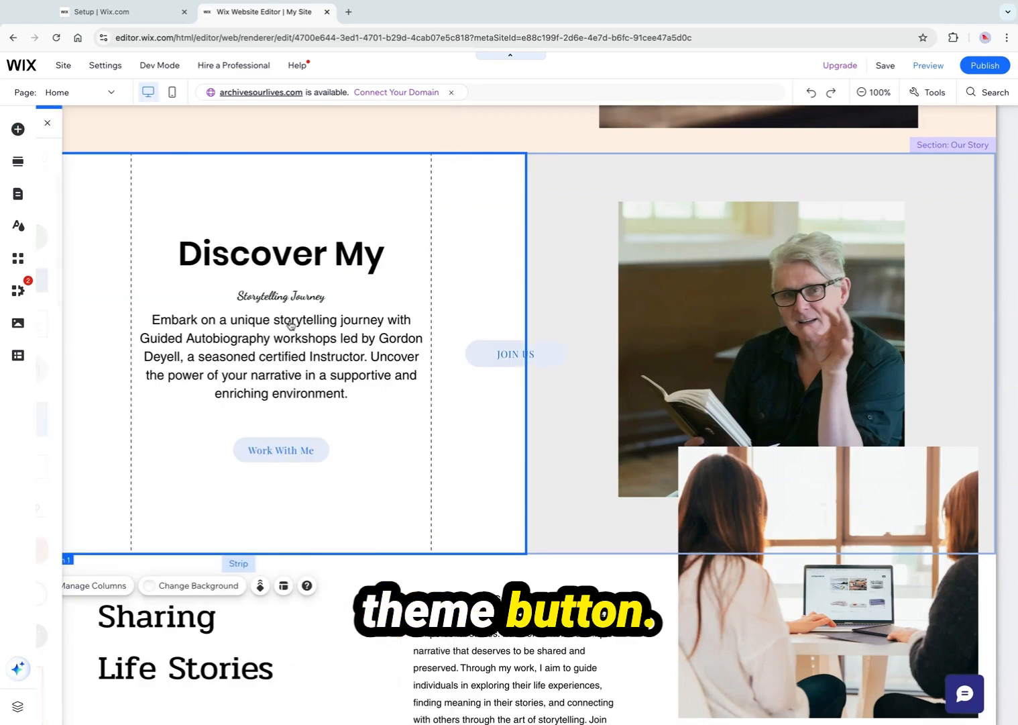
left_click(496, 356)
left_click_drag(496, 358, 275, 498)
Open the new button's settings and set its text to get your checklist here
double_click(275, 497)
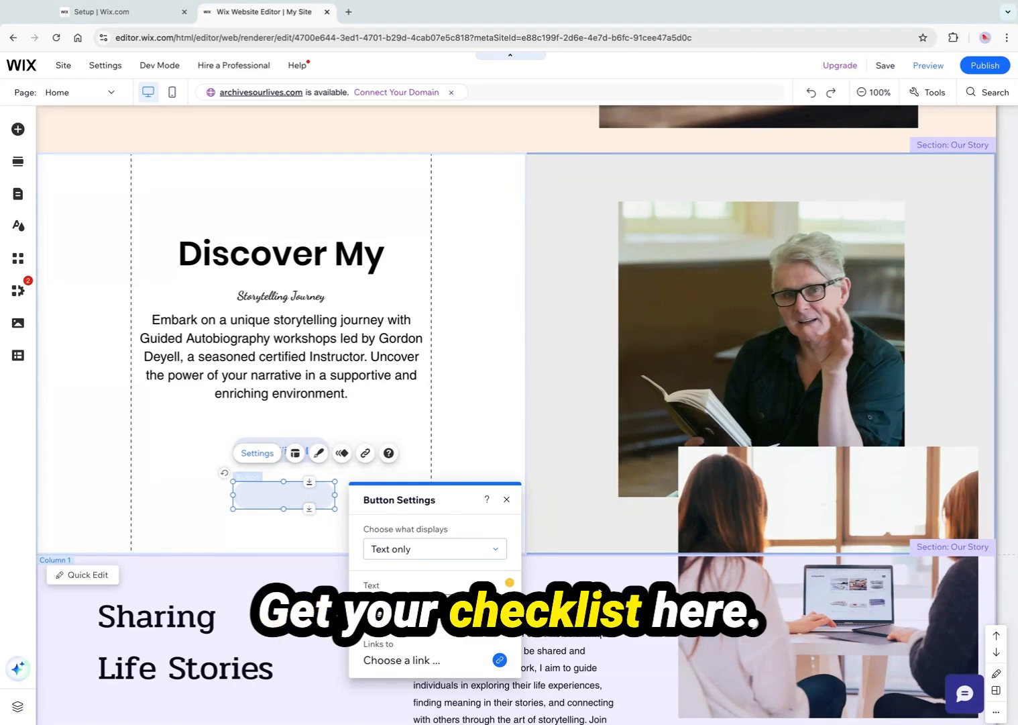
type("get your checklist here")
left_click(500, 660)
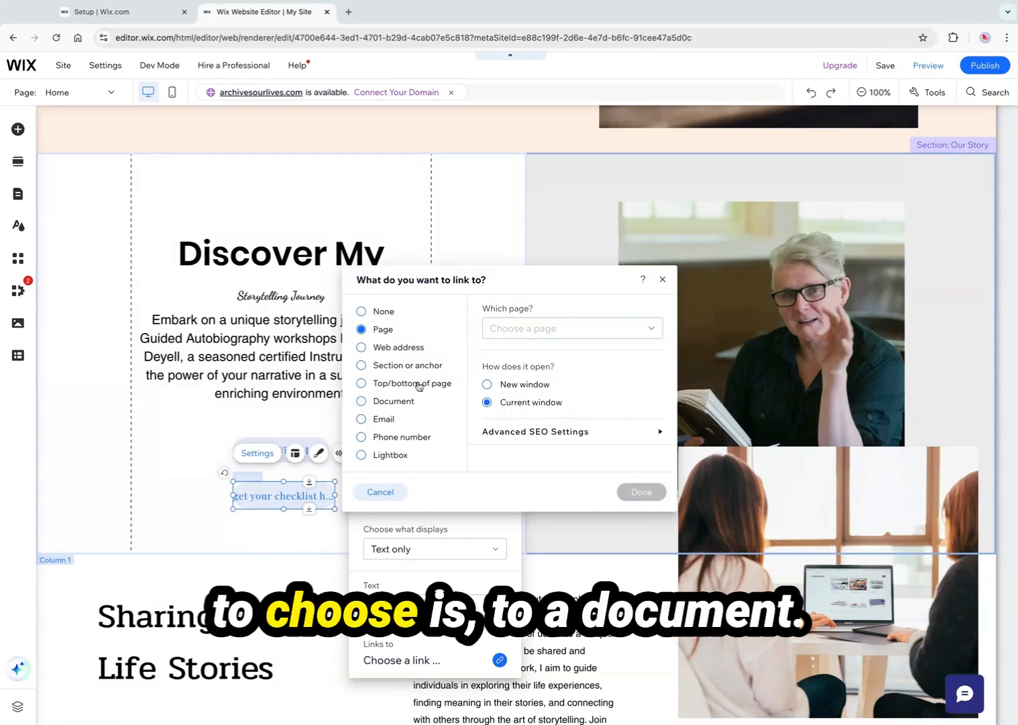
left_click(393, 401)
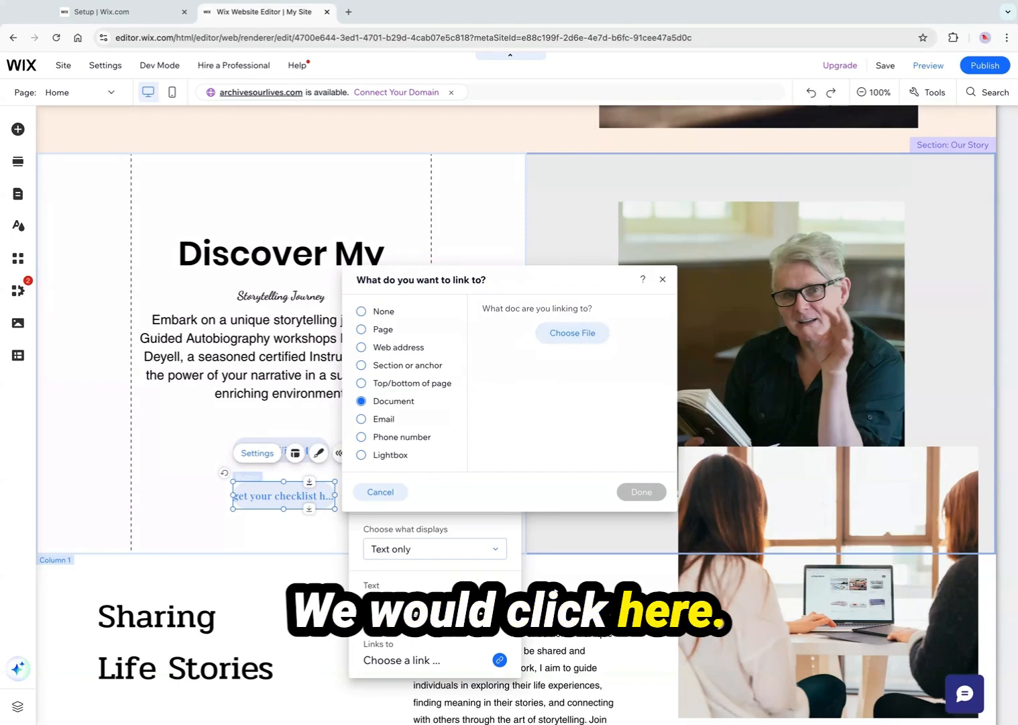
left_click(575, 333)
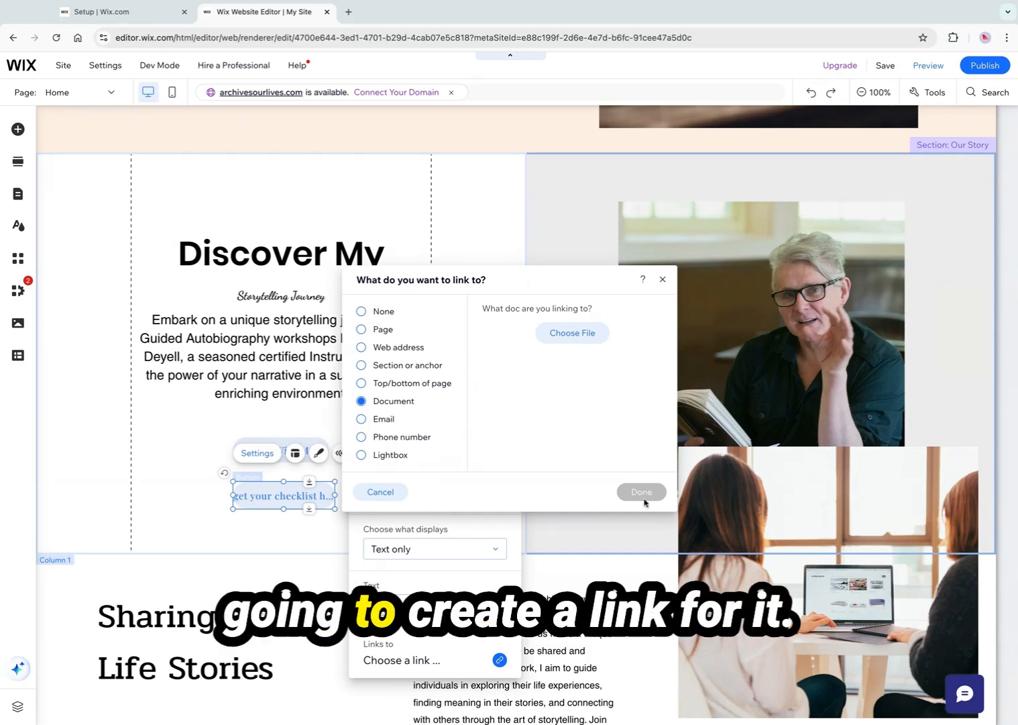
left_click(662, 280)
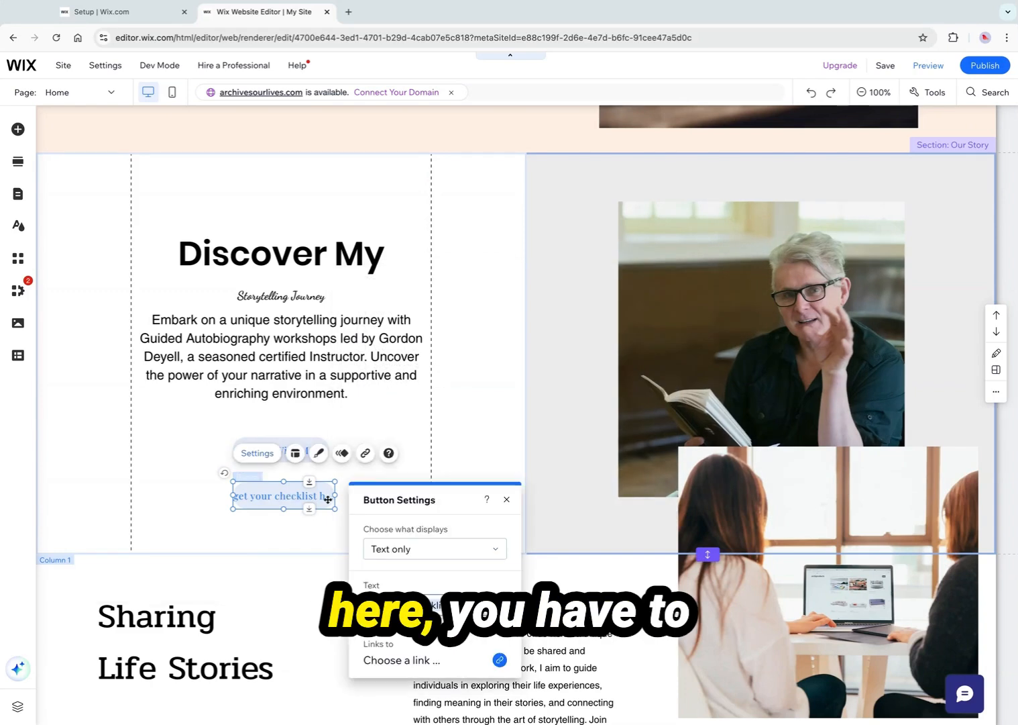
Widen the checklist button to fit its text and centre it under the Work With Me button
mouse_move(335, 496)
left_mouse_down()
mouse_move(391, 496)
mouse_move(338, 497)
left_mouse_up()
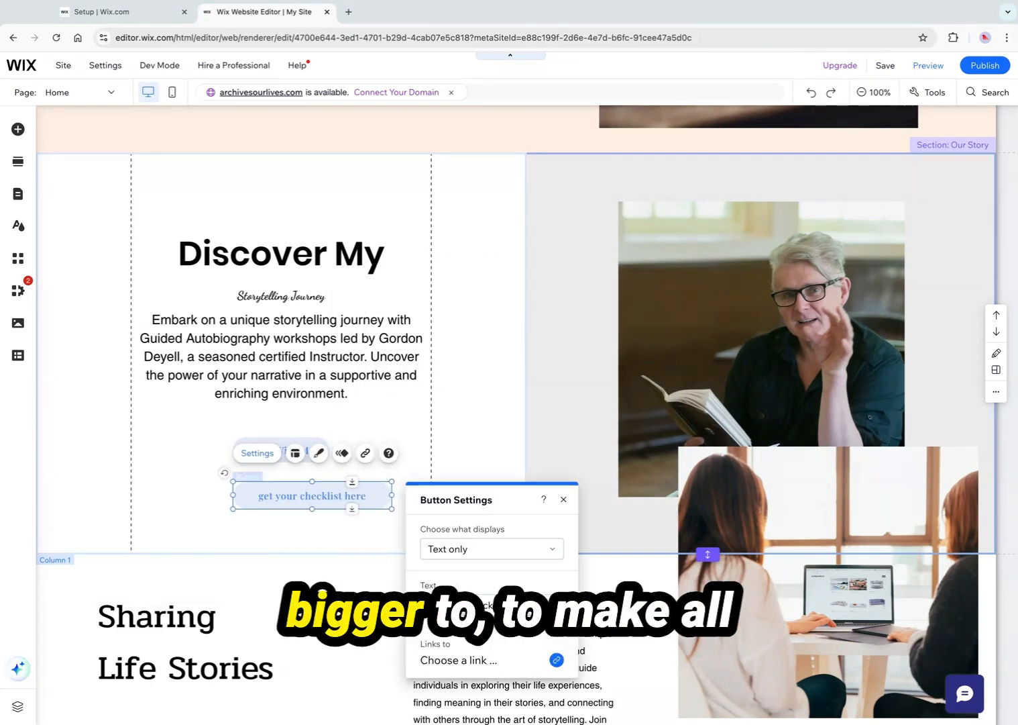
left_click(314, 518)
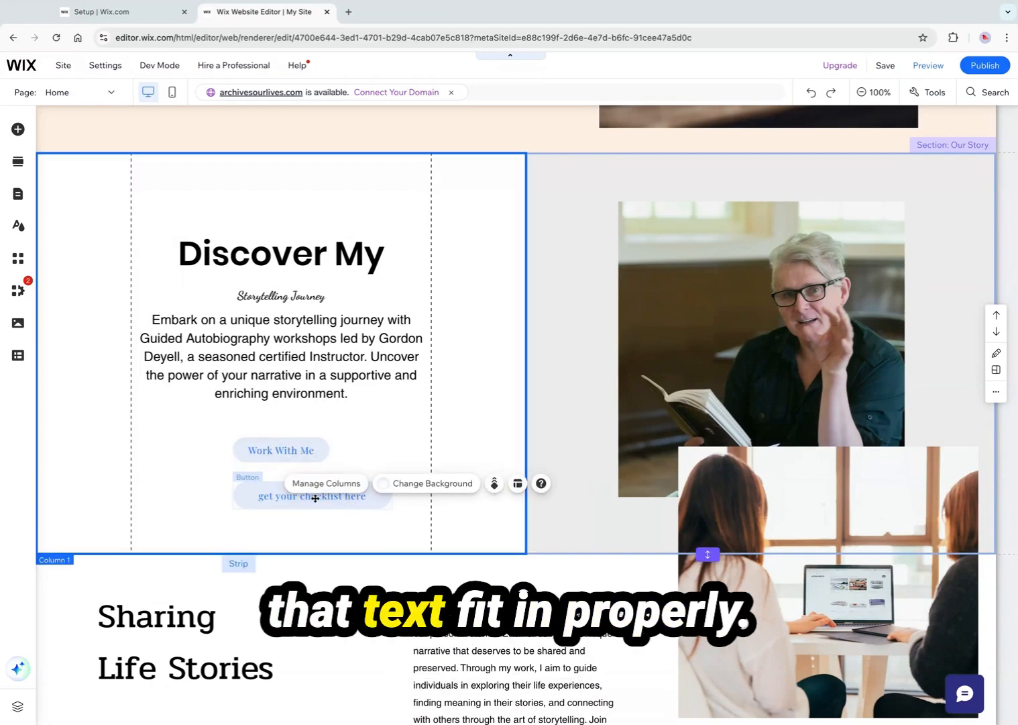
left_click(313, 499)
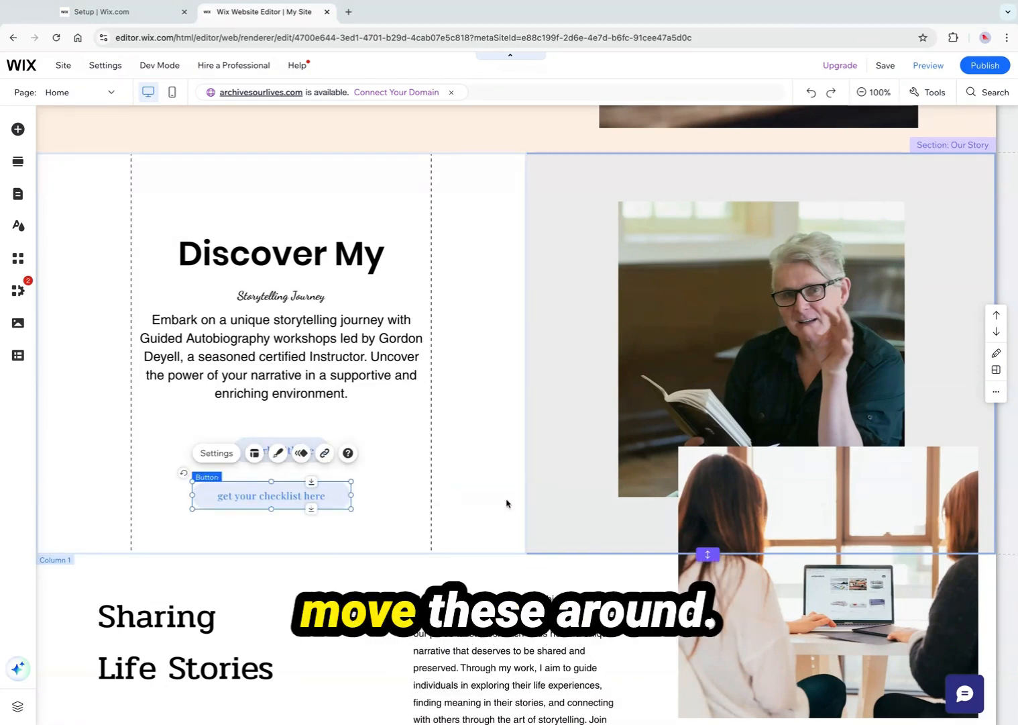
left_click_drag(308, 498, 251, 498)
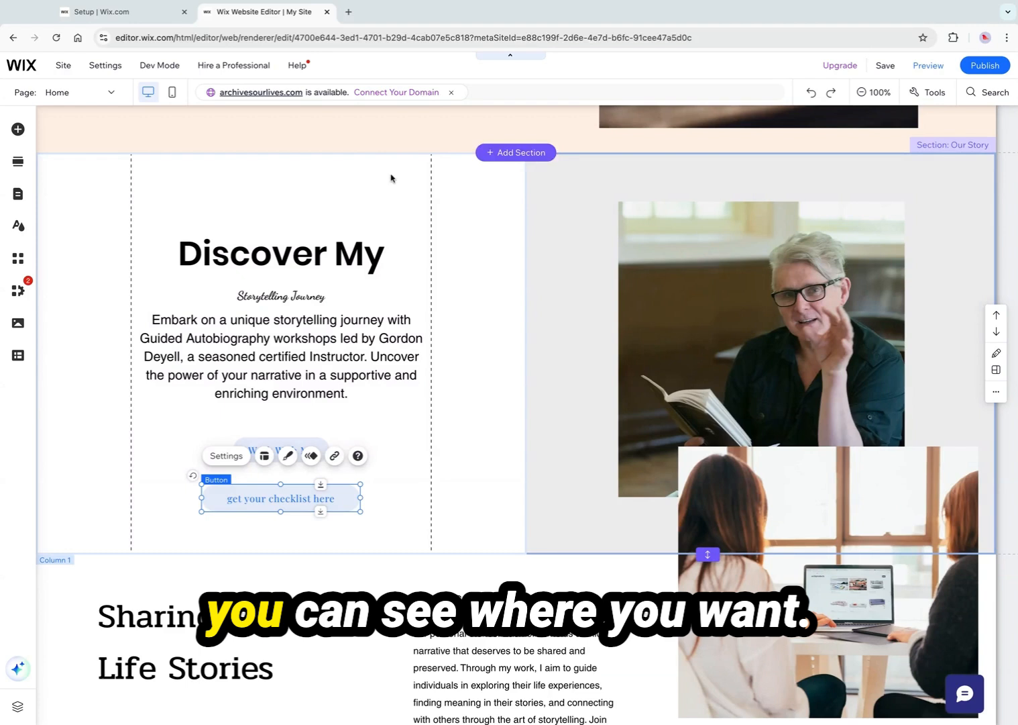
Add a new designed section between the welcome section and the Discover My section
scroll(523, 339, "up", 2)
scroll(524, 339, "up", 5)
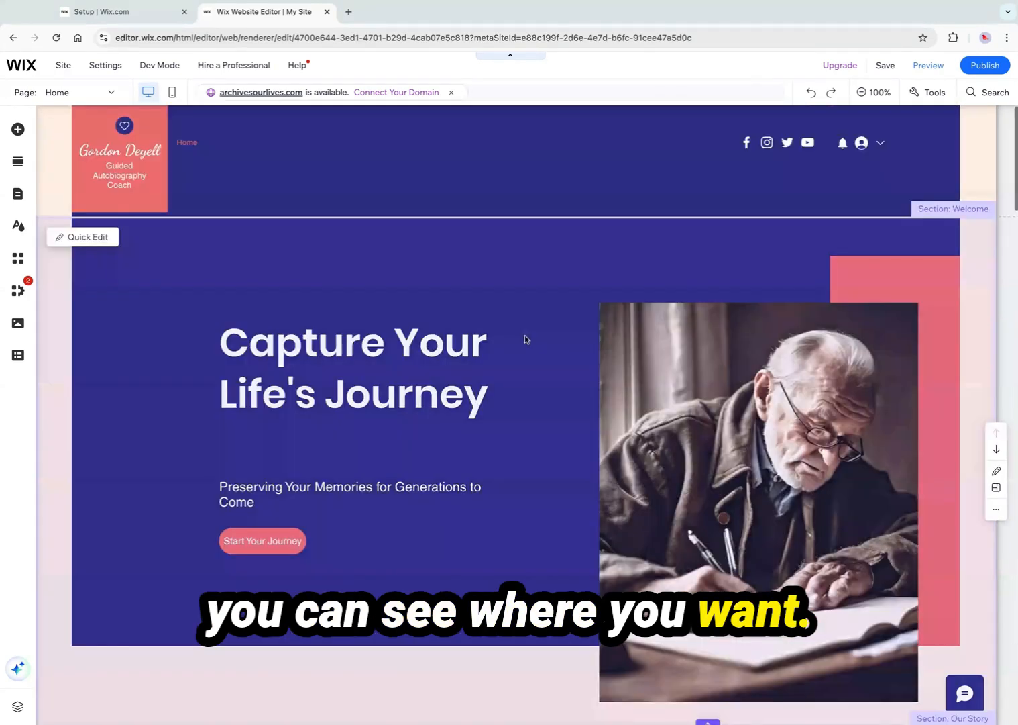
scroll(525, 335, "down", 3)
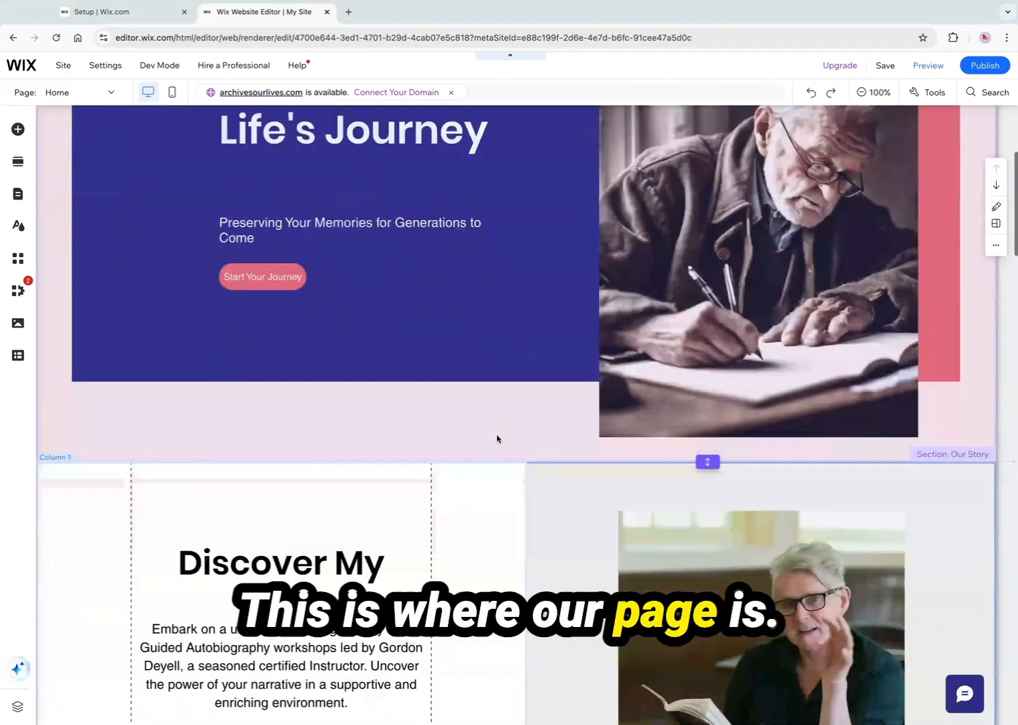
mouse_move(503, 463)
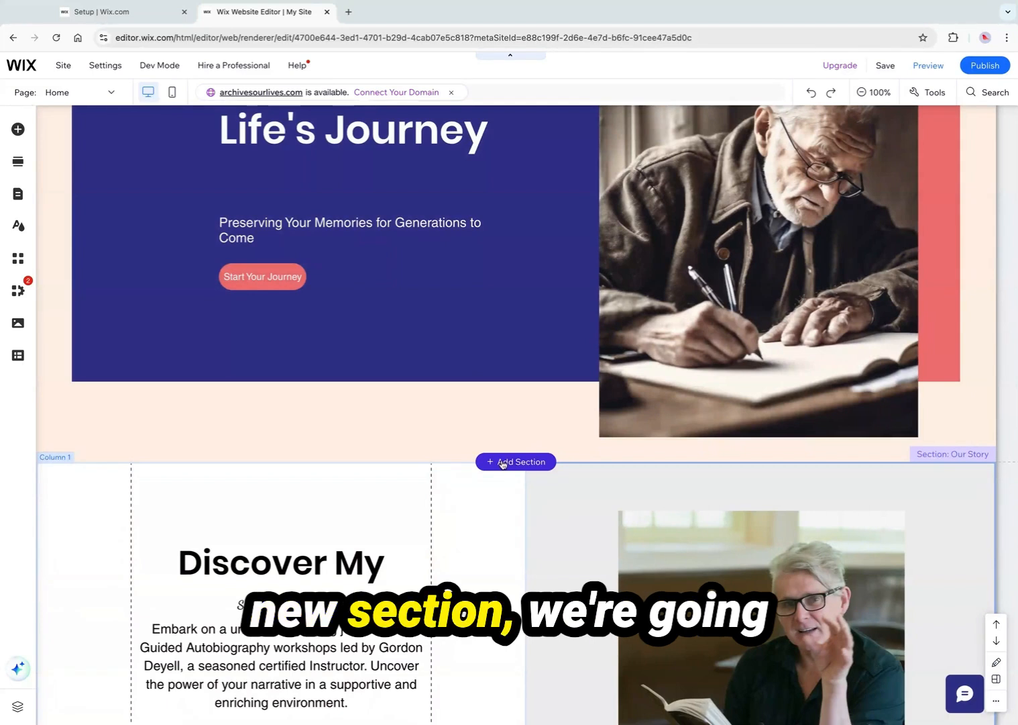
left_click(503, 462)
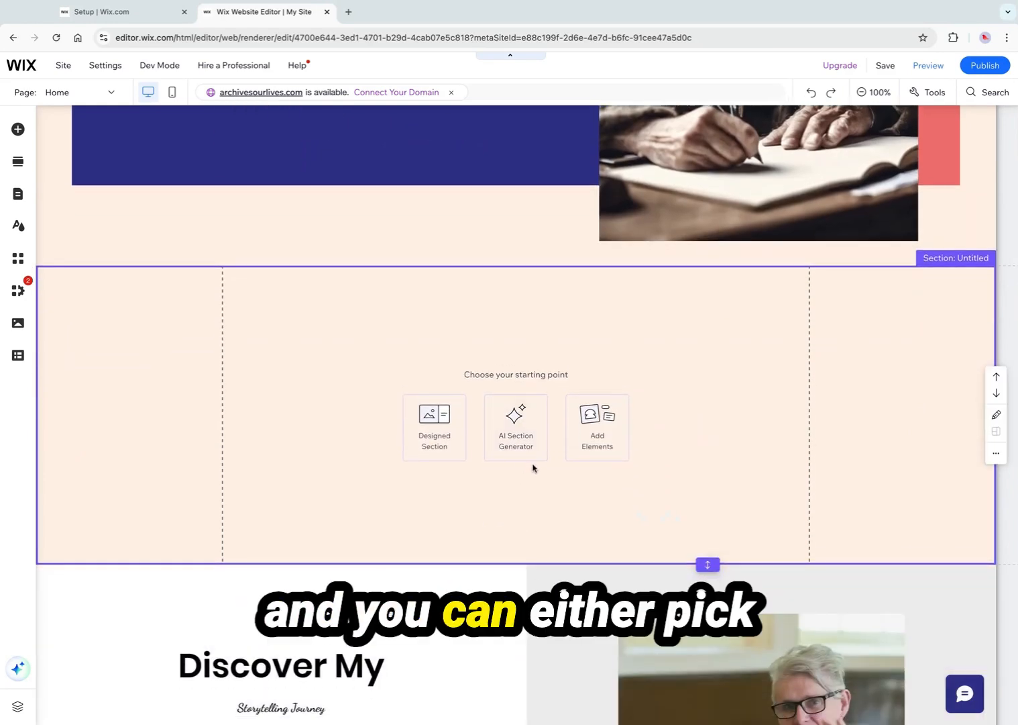
left_click(441, 431)
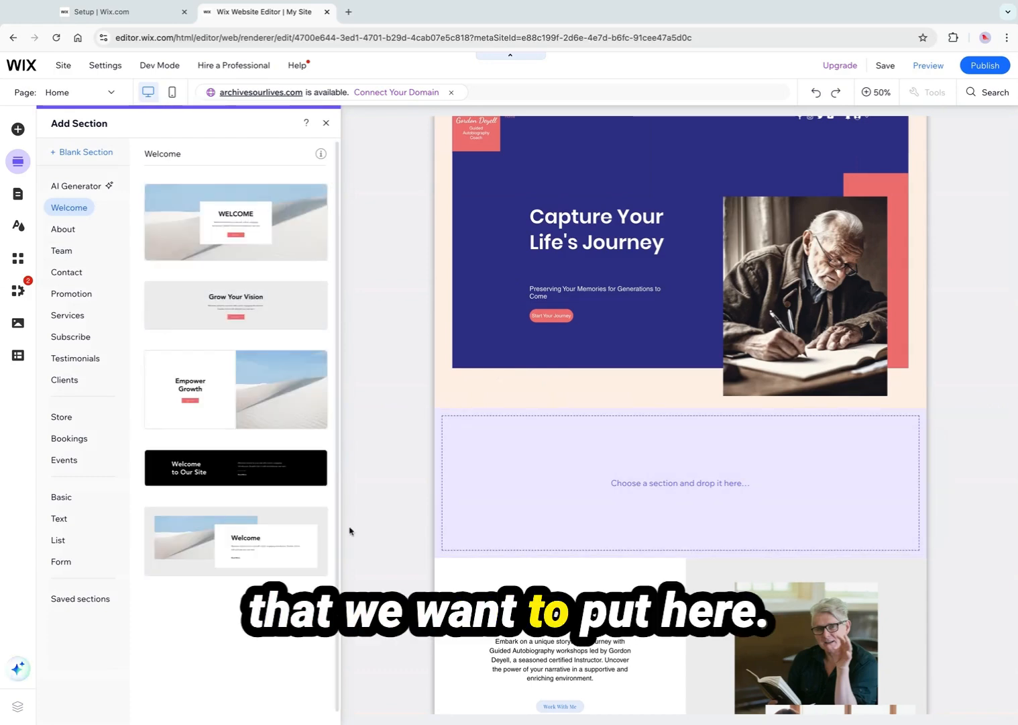
Browse the section categories and drop the black Our Story layout from About into the new section
scroll(250, 506, "down", 1)
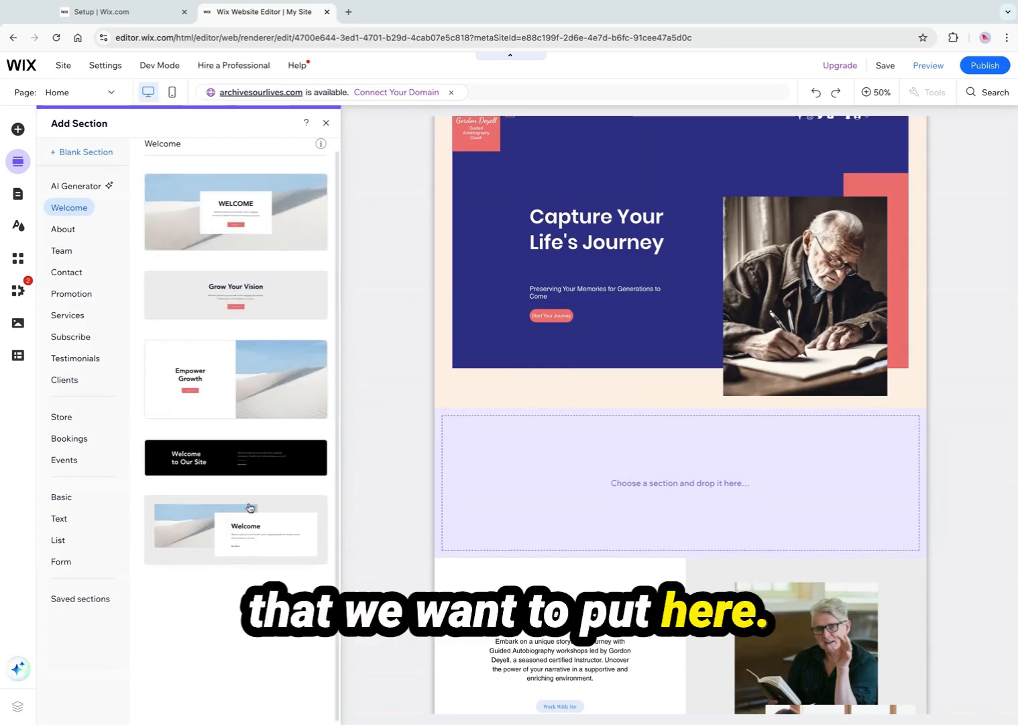
left_click(64, 230)
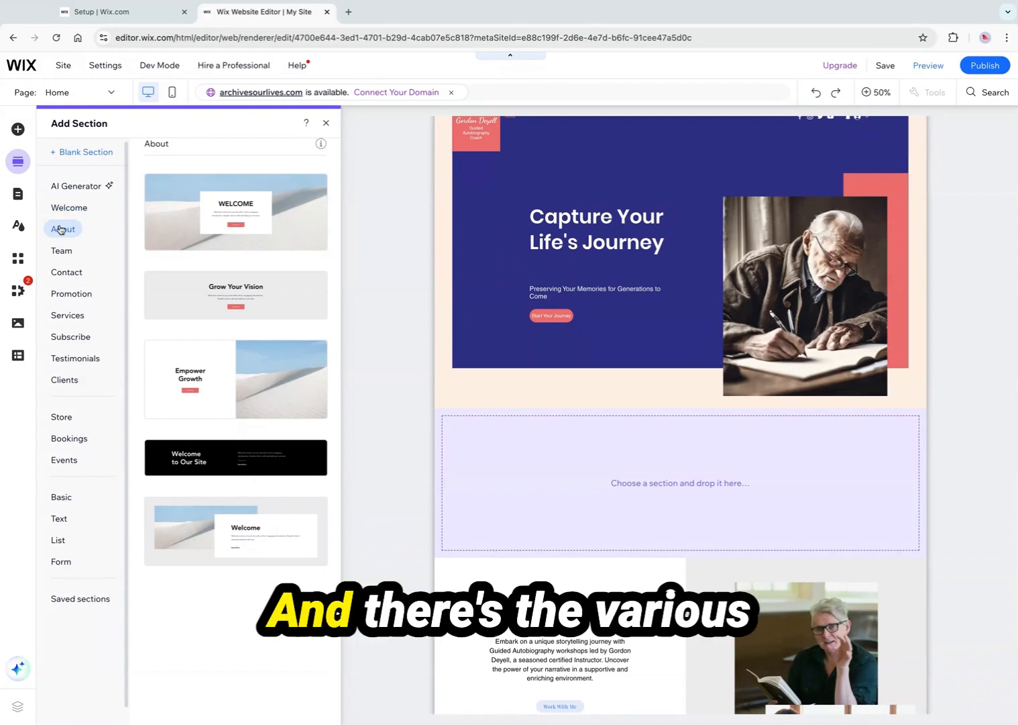
left_click(67, 249)
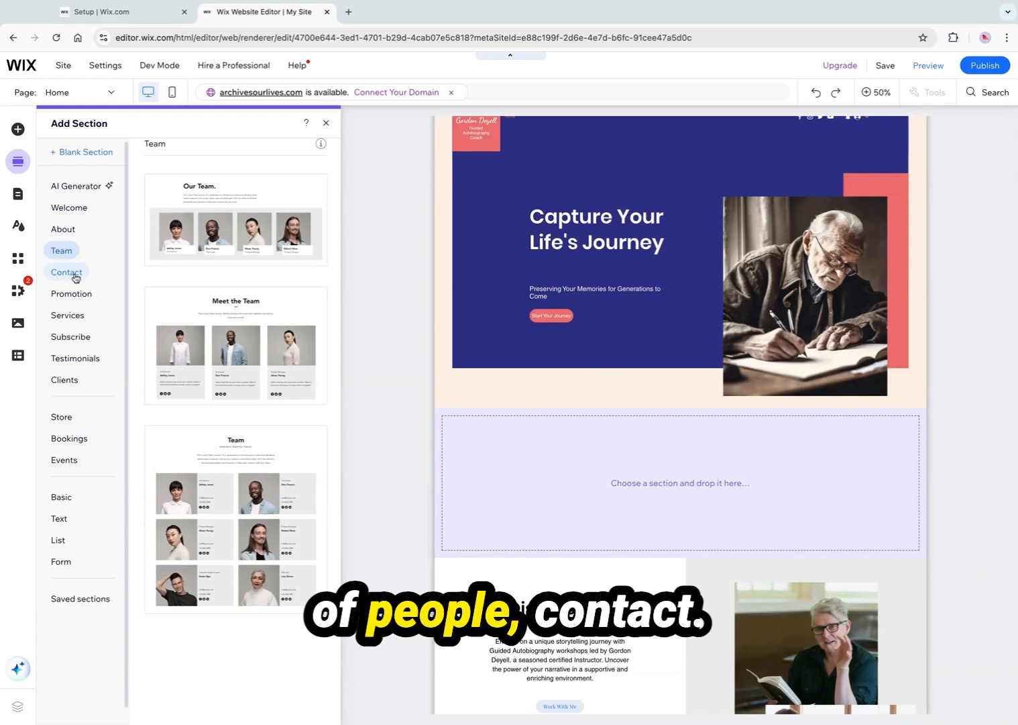
left_click(76, 312)
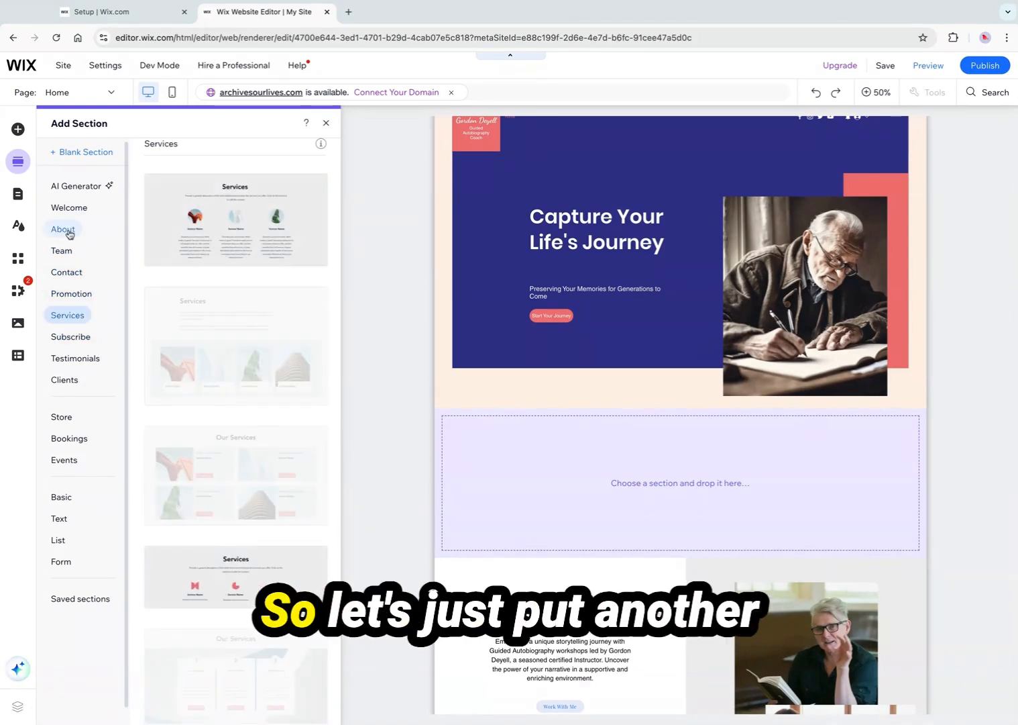
left_click(67, 231)
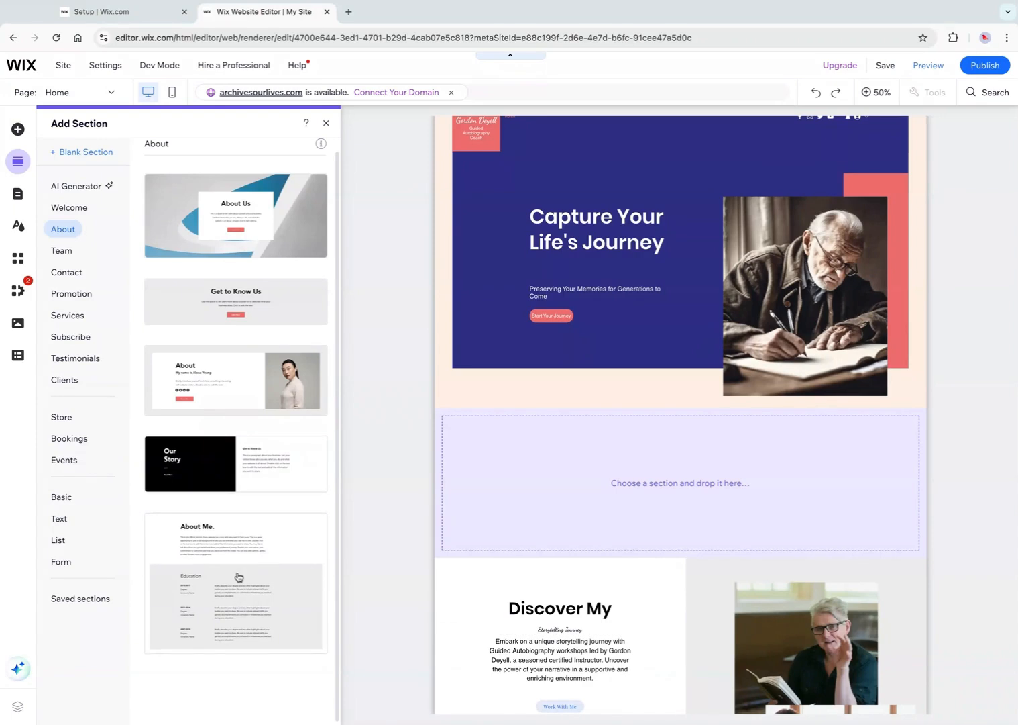
left_click(211, 477)
mouse_move(672, 487)
left_mouse_down()
mouse_move(542, 486)
mouse_move(705, 493)
mouse_move(684, 497)
left_mouse_up()
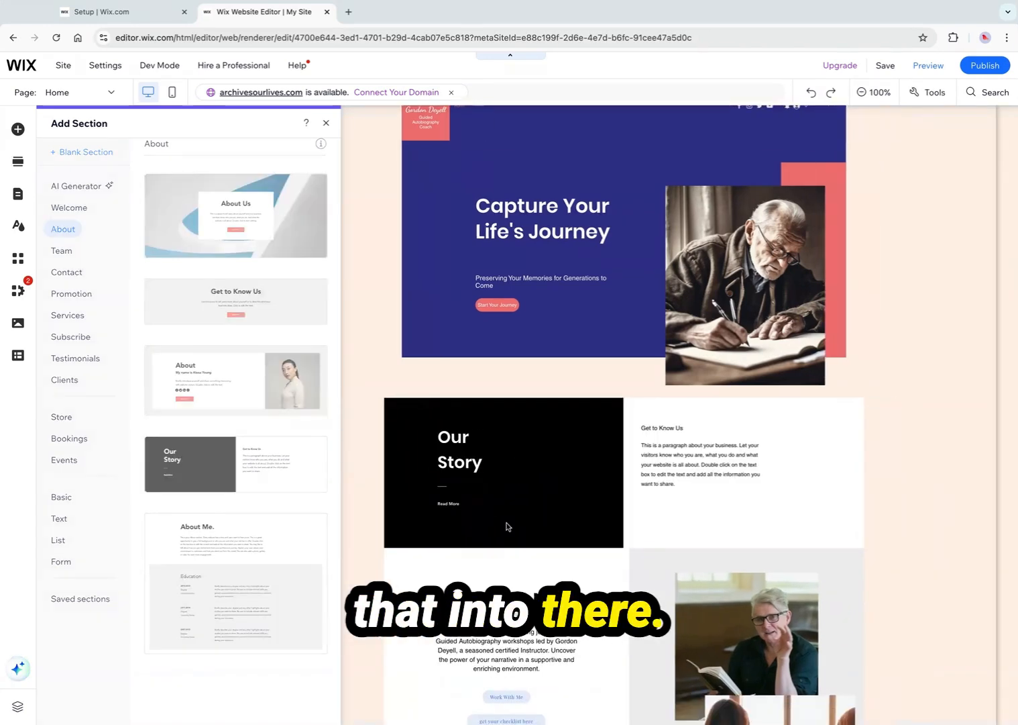
left_click(503, 530)
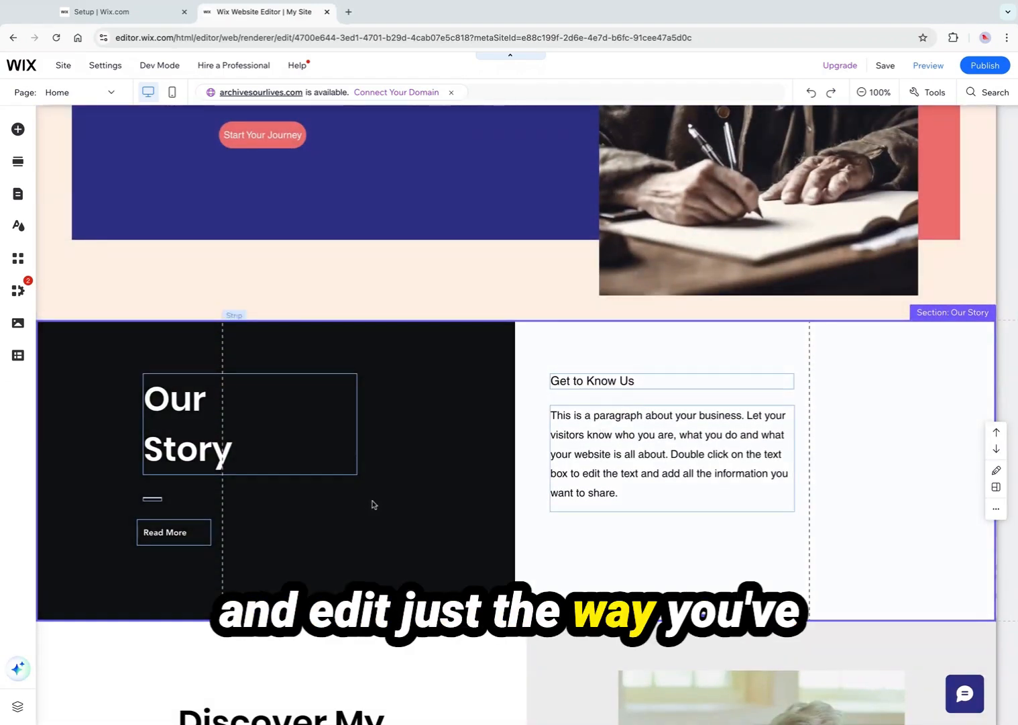
Delete the newly added Our Story section
scroll(375, 504, "up", 1)
left_click(427, 360)
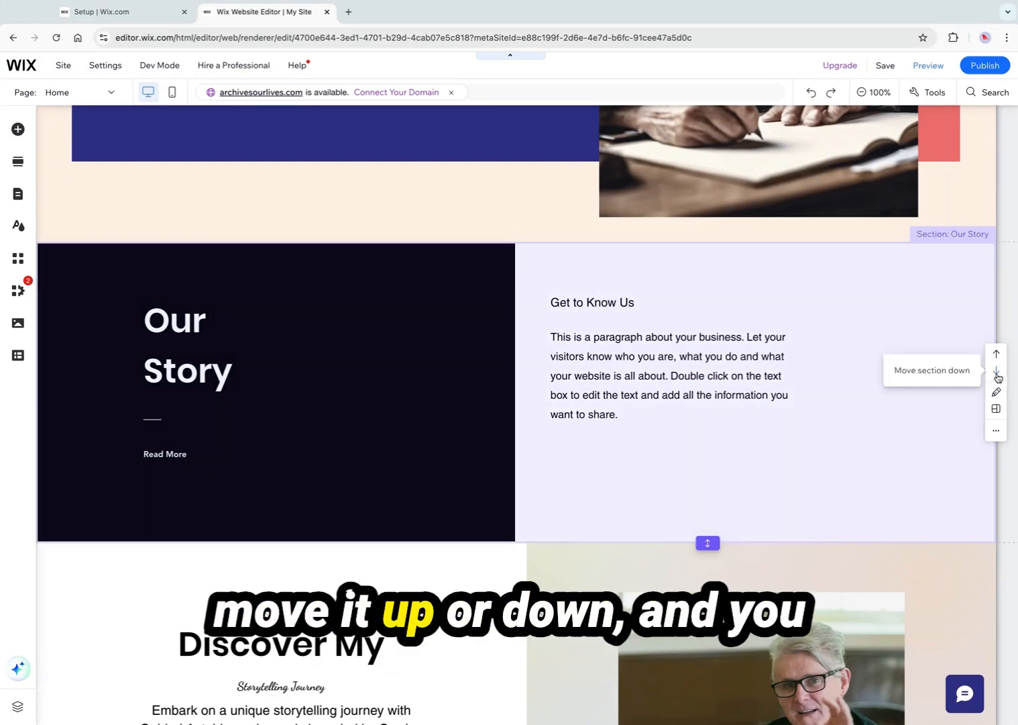
left_click(997, 370)
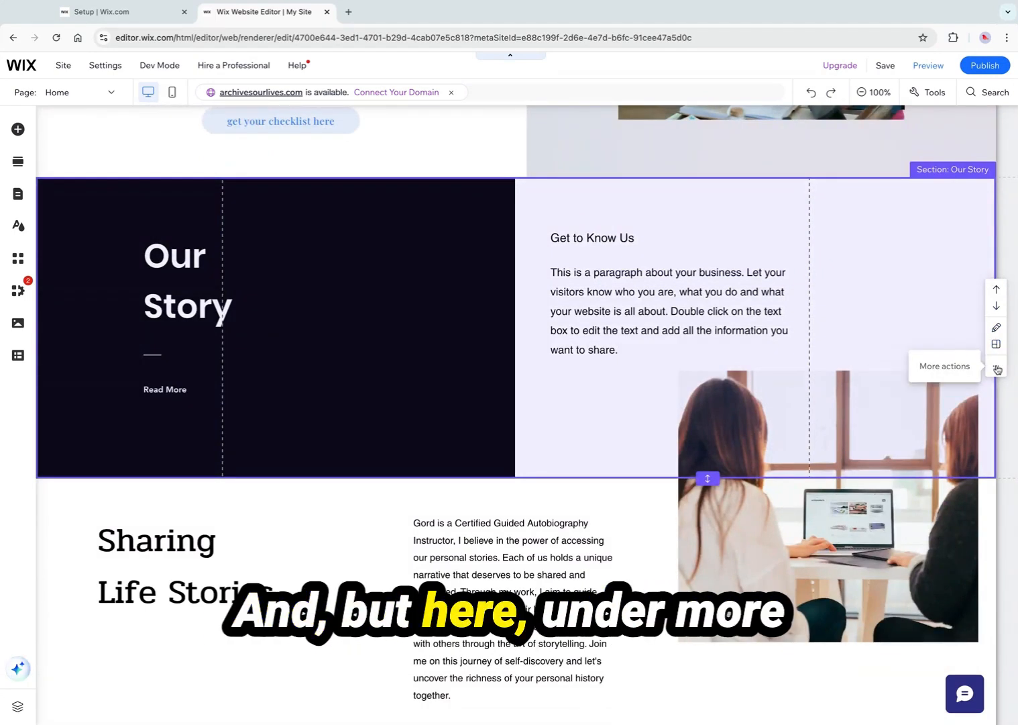
left_click(997, 369)
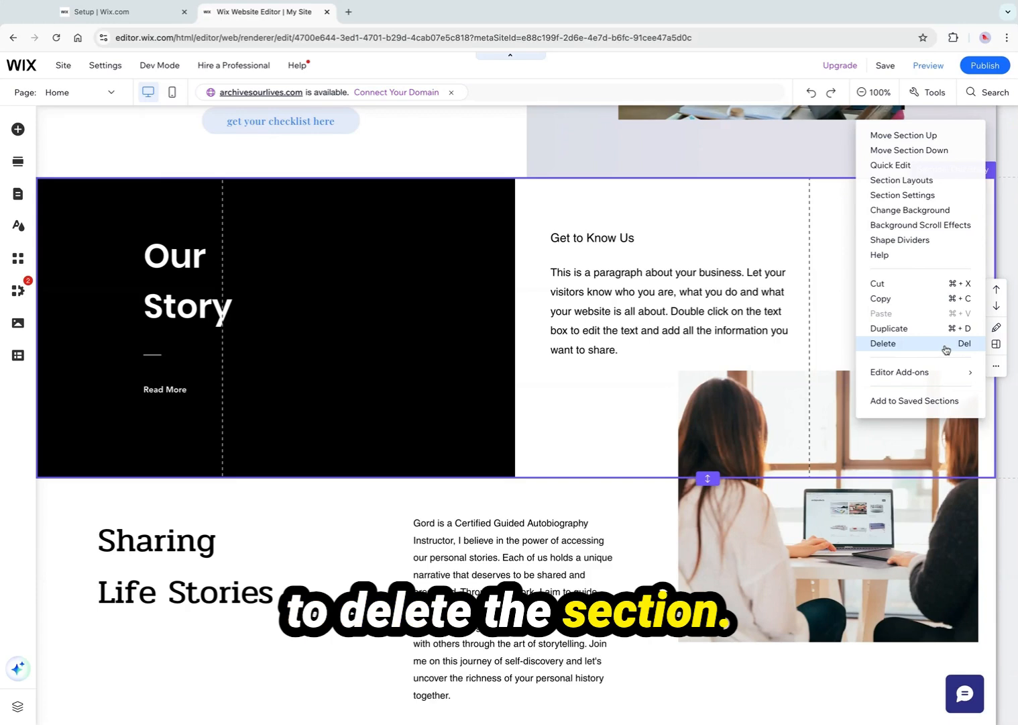
left_click(946, 349)
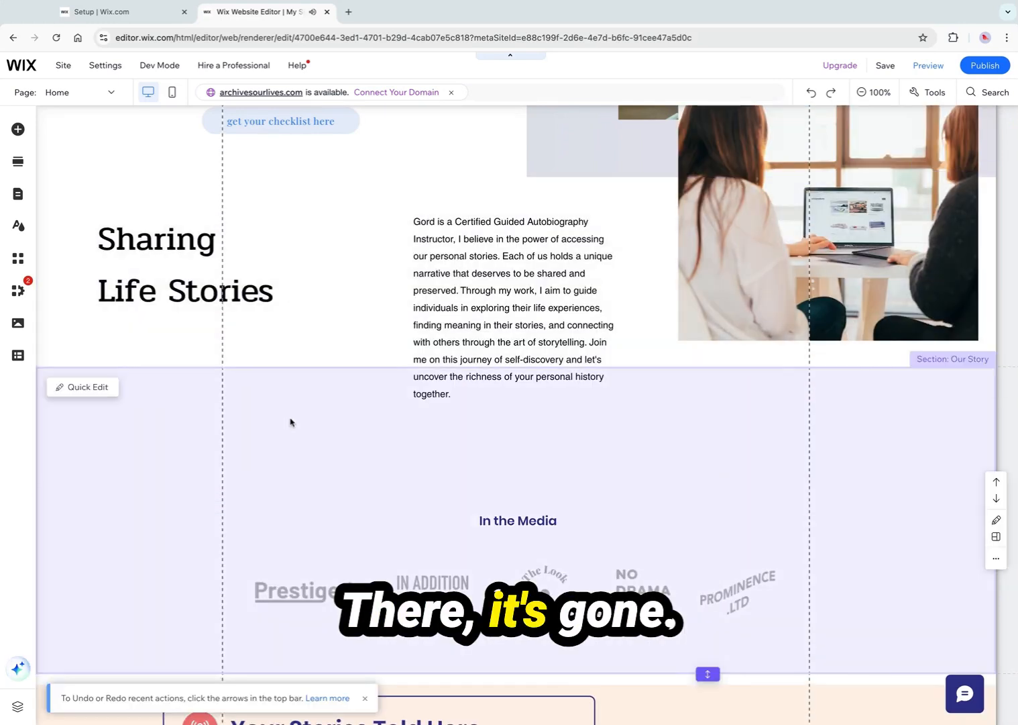
Try several theme colours as the Sharing Life Stories section's background
scroll(291, 421, "up", 3)
scroll(290, 421, "up", 8)
scroll(290, 421, "down", 3)
scroll(290, 421, "down", 4)
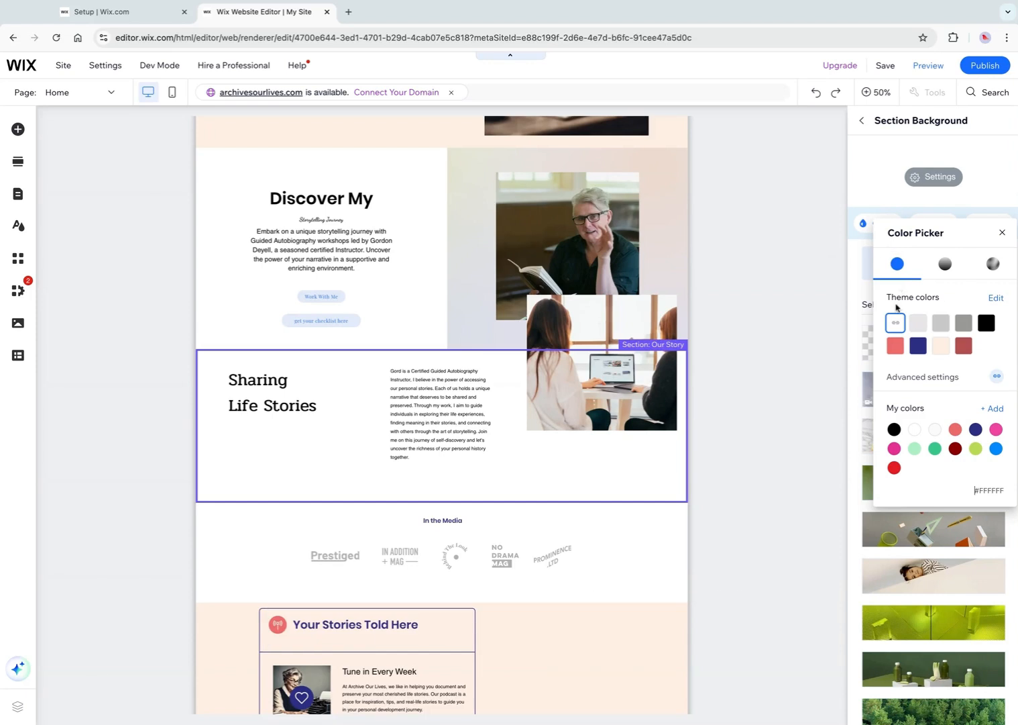
left_click(896, 345)
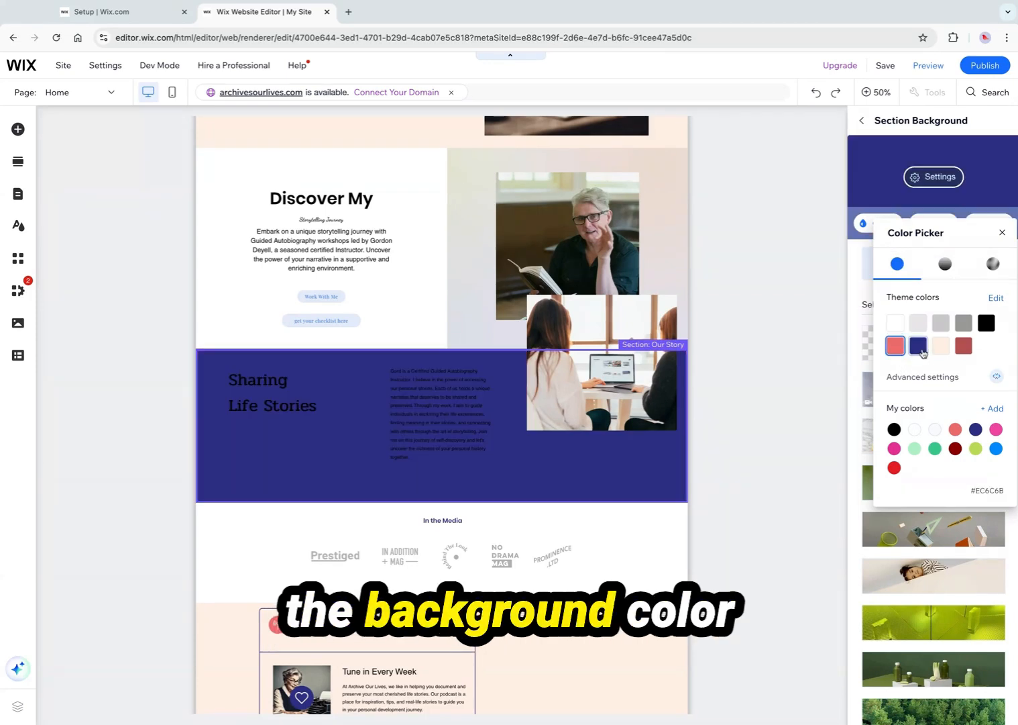
left_click(918, 348)
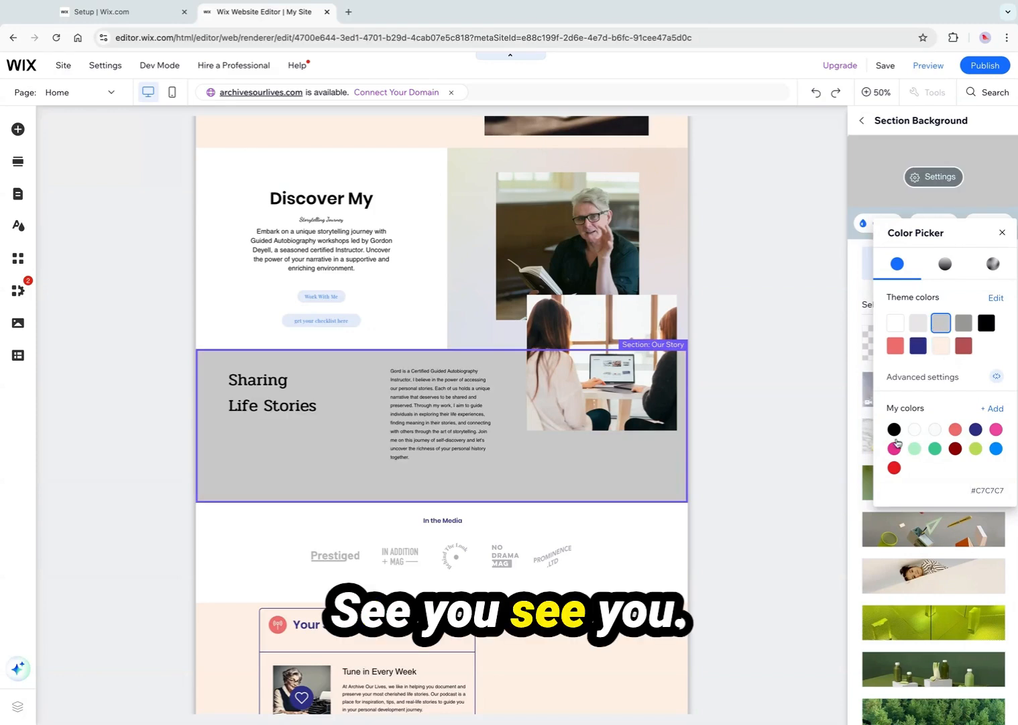
left_click(807, 436)
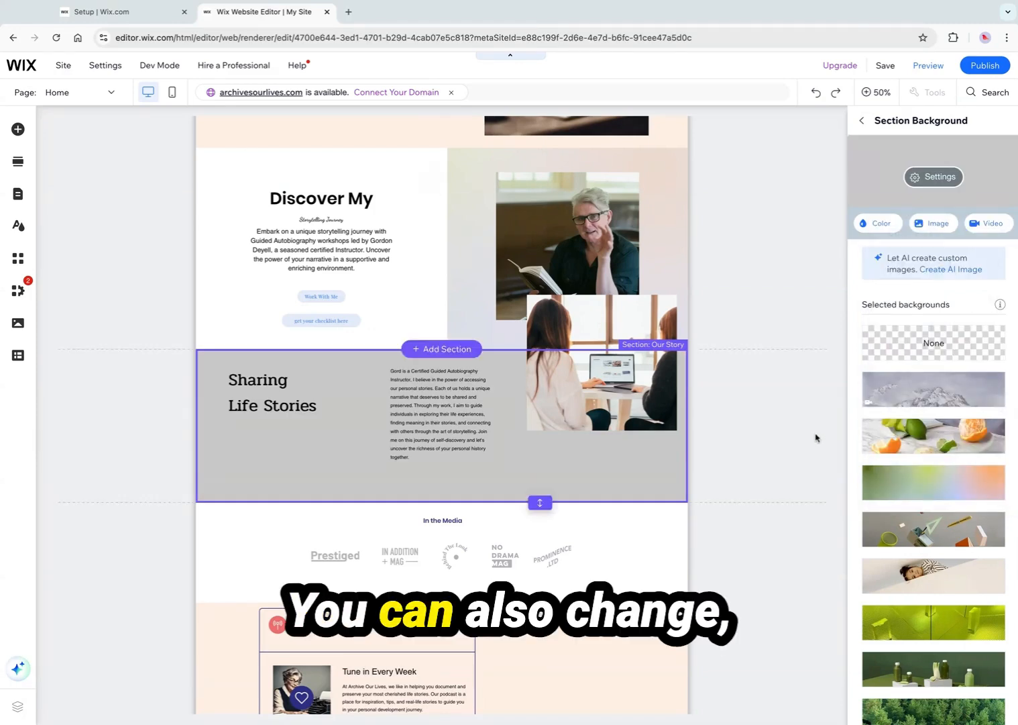
Apply the Citrus Fruits background to the Sharing Life Stories section and open the background image library
left_click(913, 435)
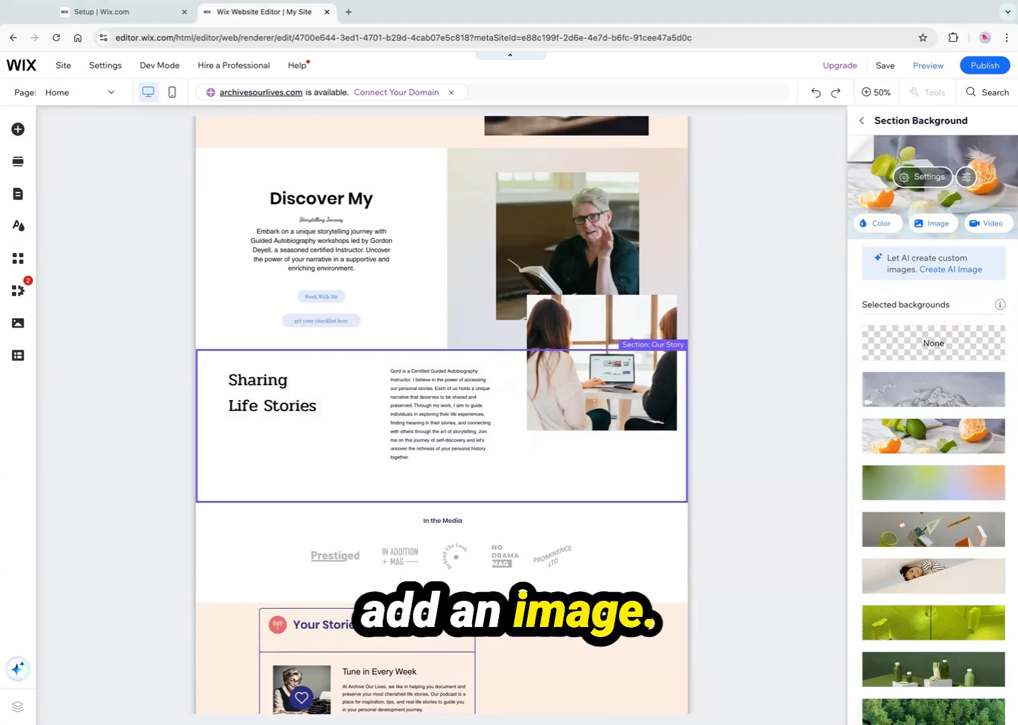
left_click(932, 224)
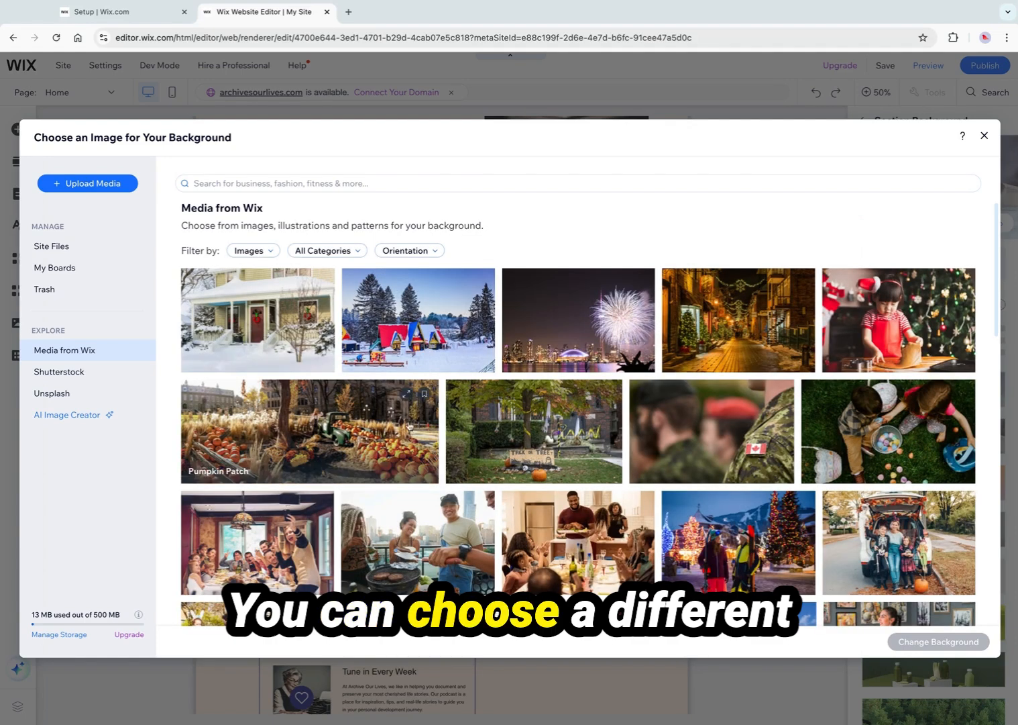
Apply the Snowy Weather image as the Sharing Life Stories section background and set its image opacity to 38%
left_click(232, 324)
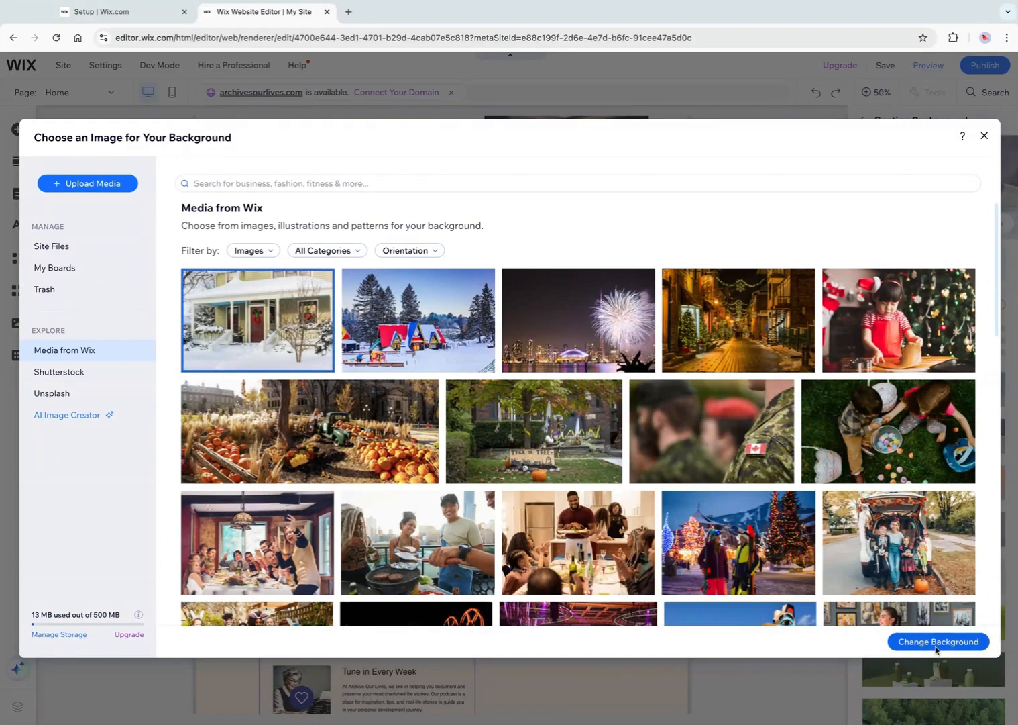
left_click(937, 646)
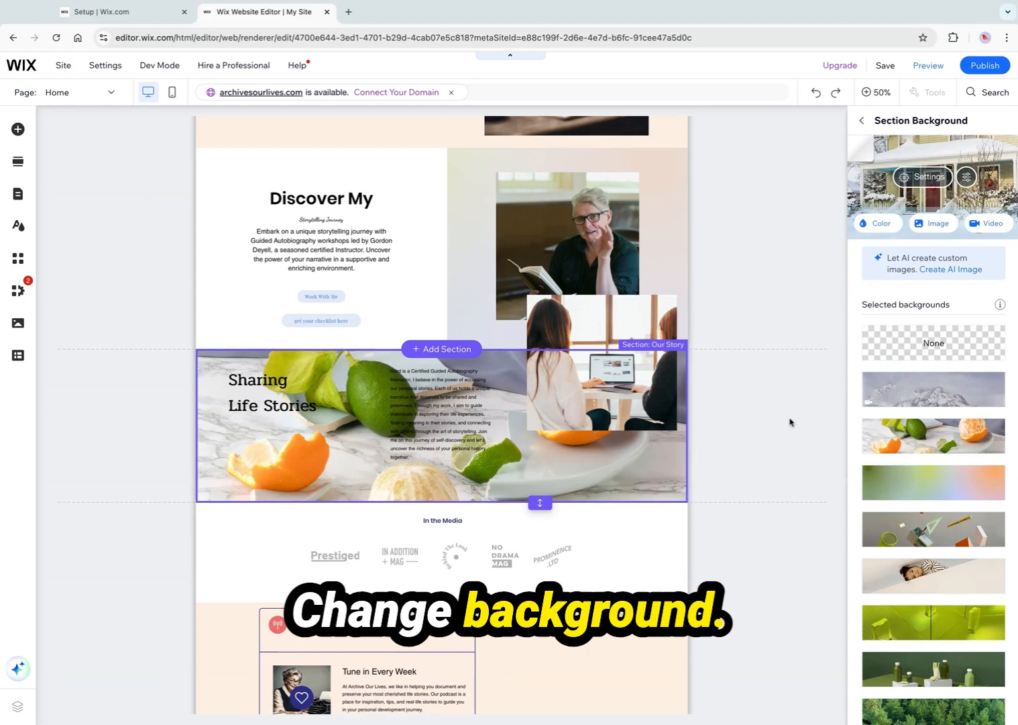
left_click_drag(954, 200, 900, 200)
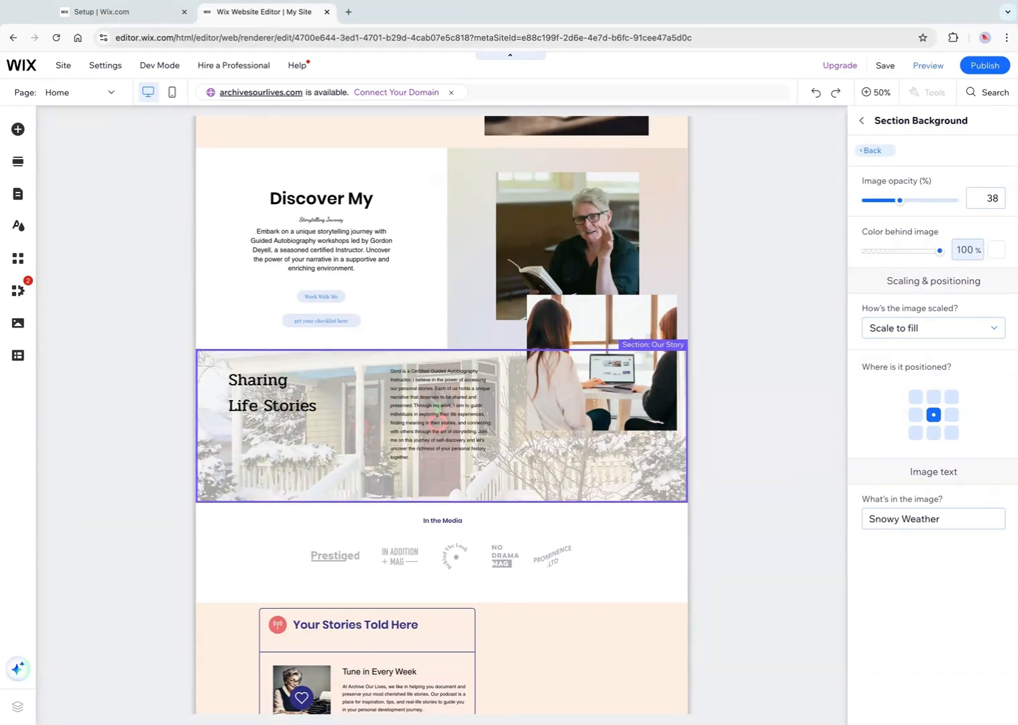
left_click(873, 152)
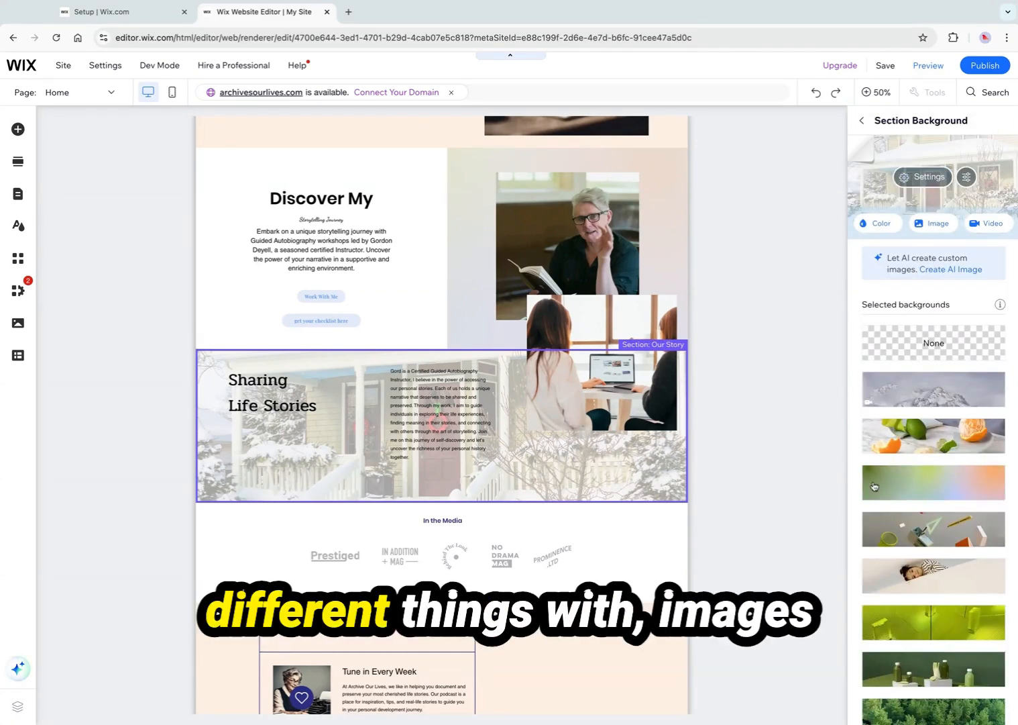
Scroll through the whole home page in desktop view to review each section
scroll(733, 433, "down", 3)
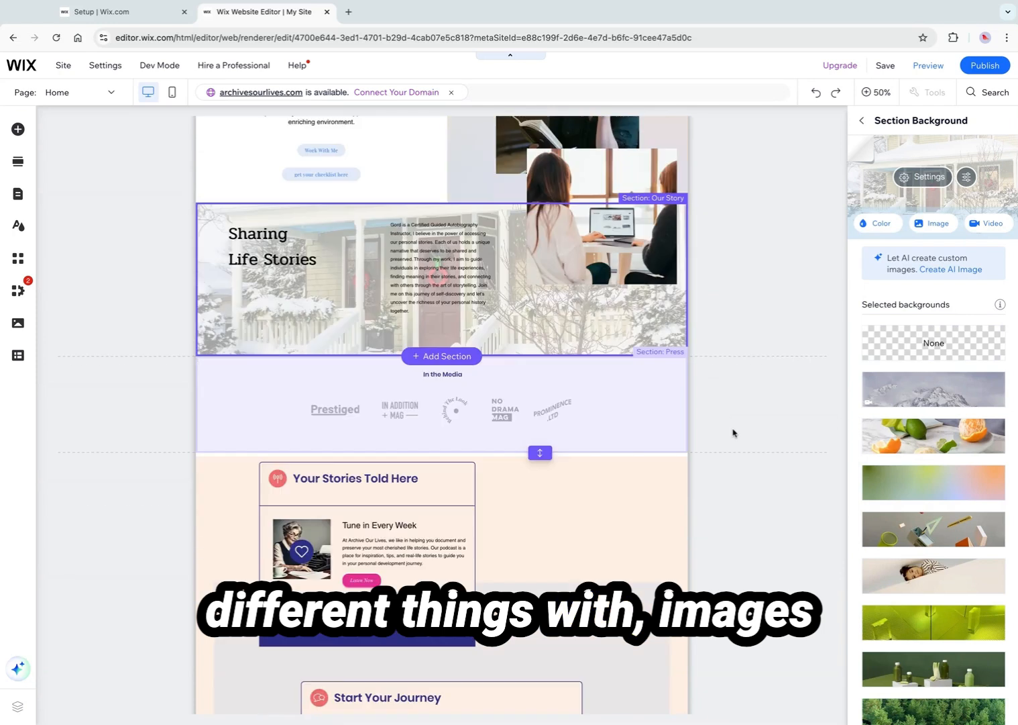
scroll(578, 551, "down", 6)
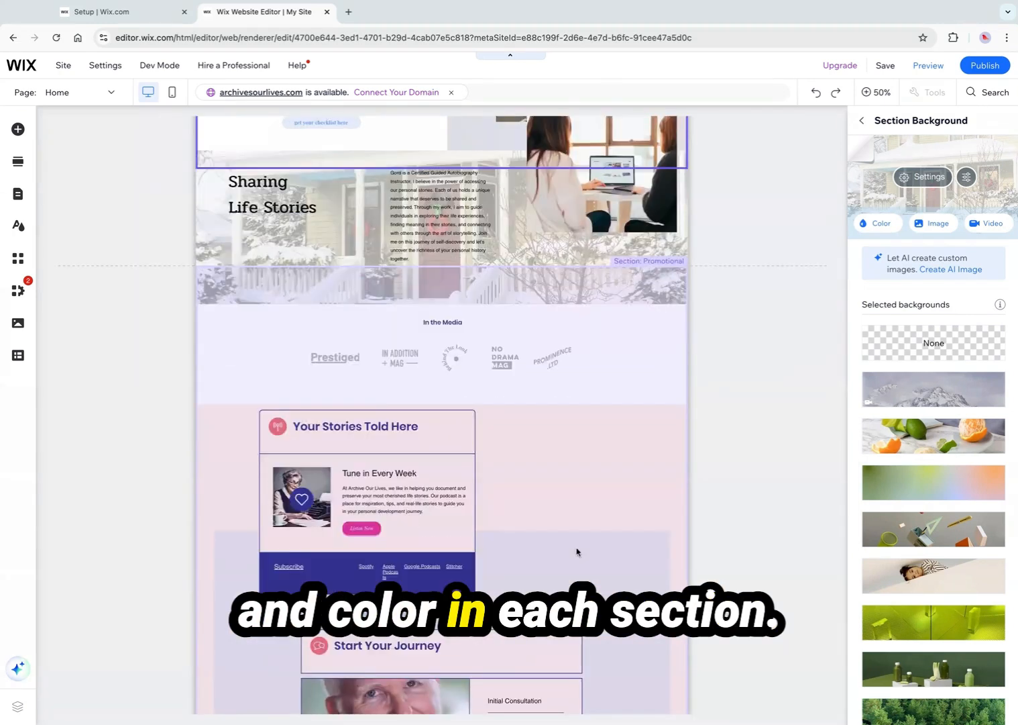
scroll(578, 552, "down", 3)
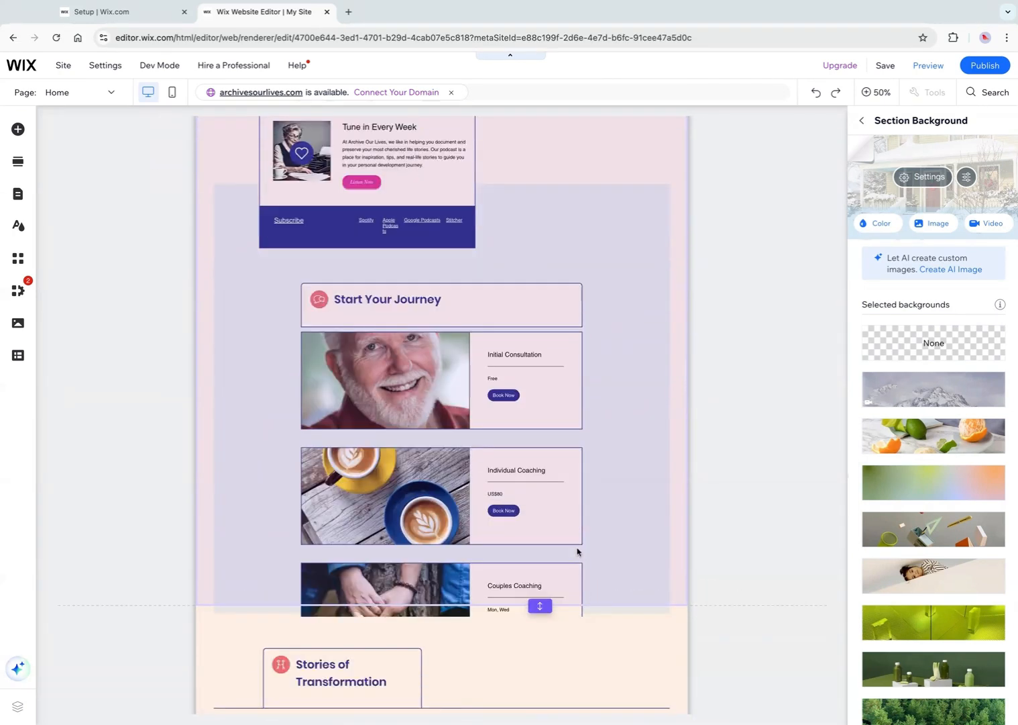
scroll(696, 552, "down", 5)
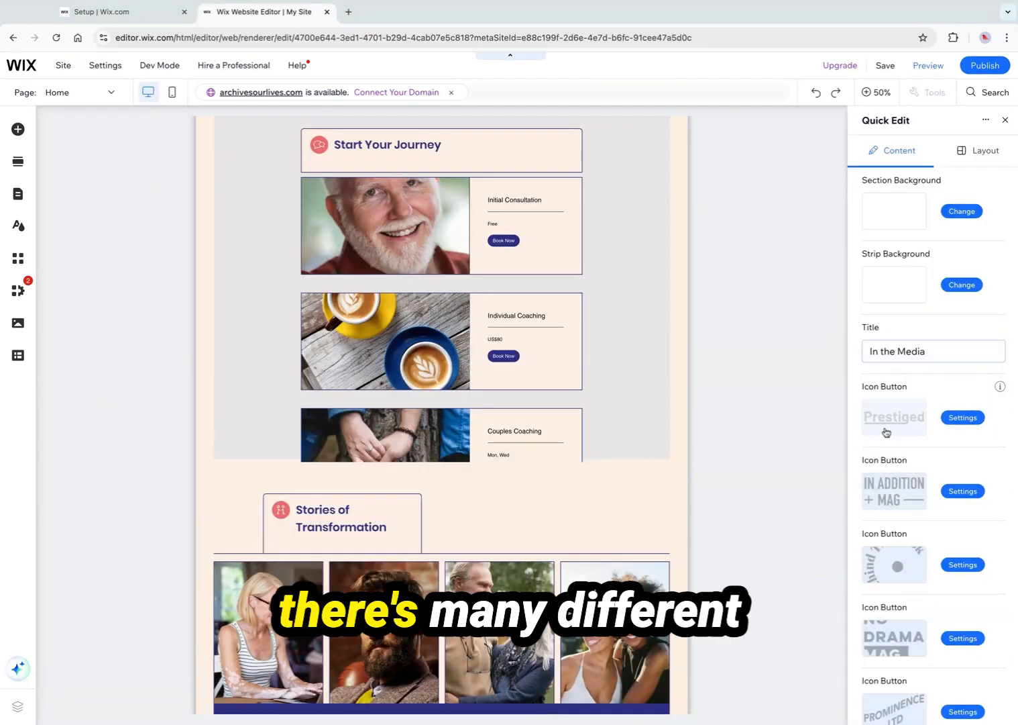
scroll(771, 415, "up", 15)
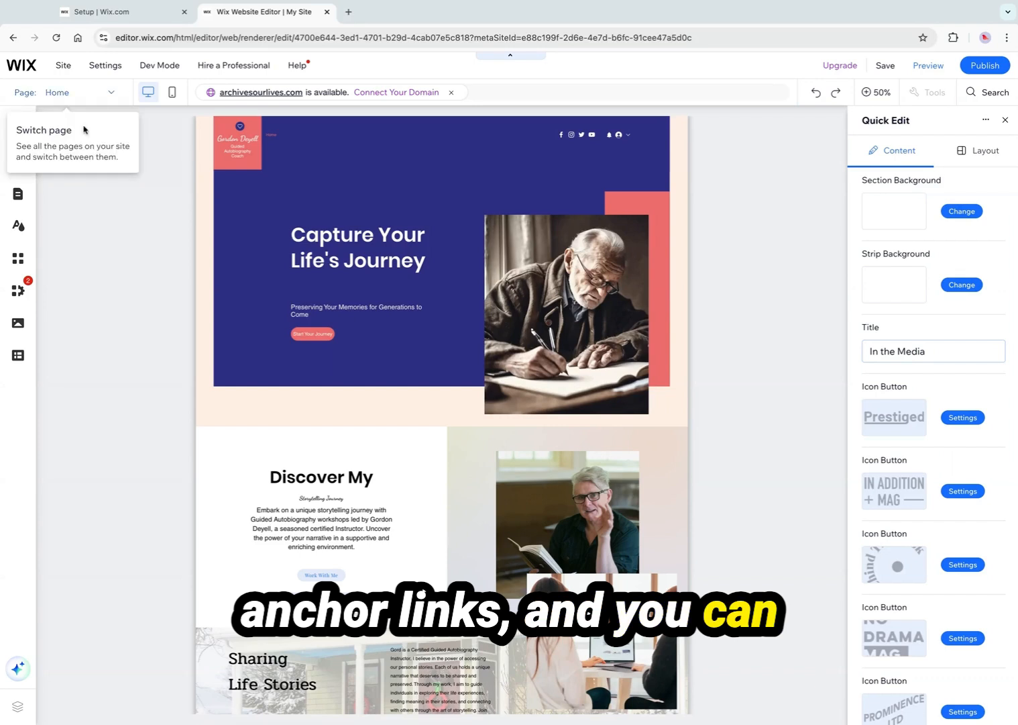
left_click(18, 198)
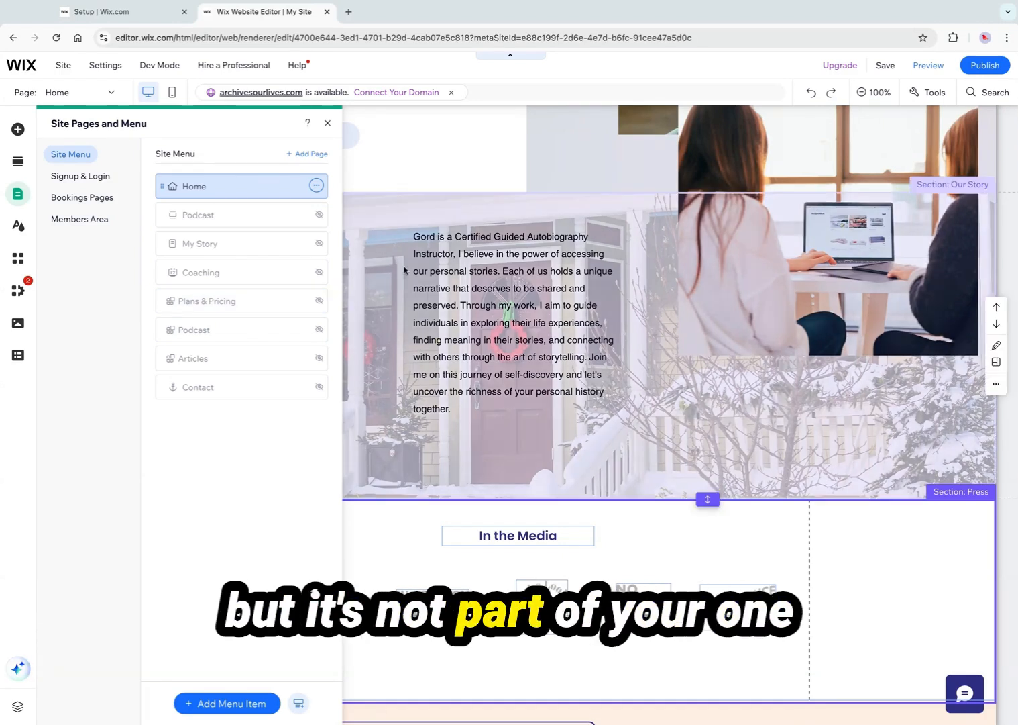
left_click(406, 236)
scroll(396, 202, "up", 8)
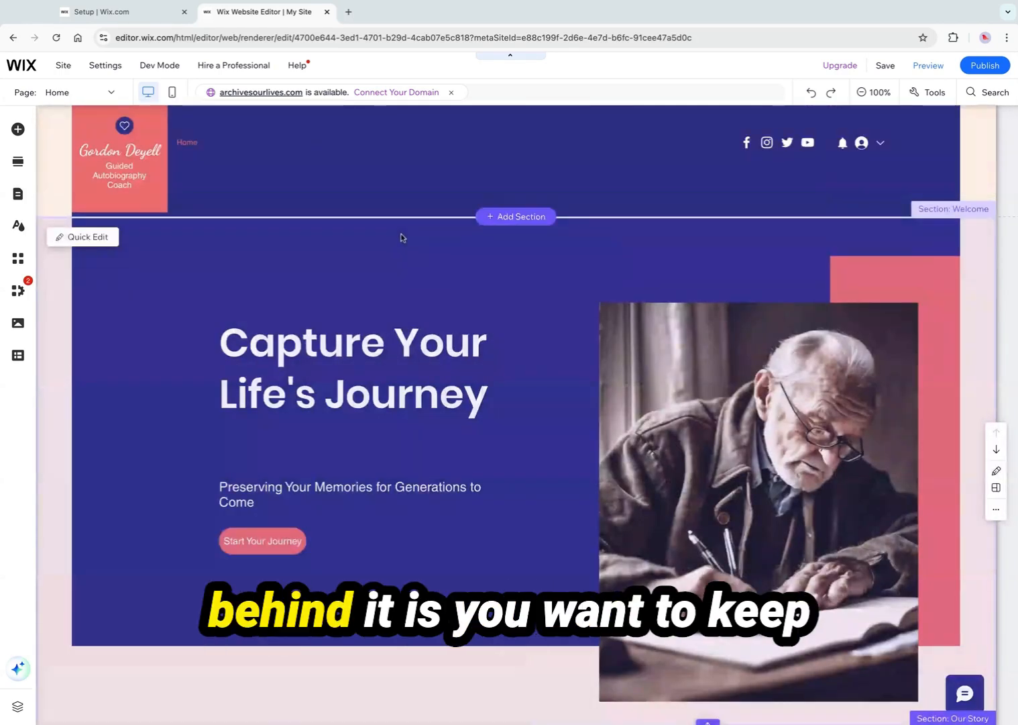
scroll(327, 419, "down", 20)
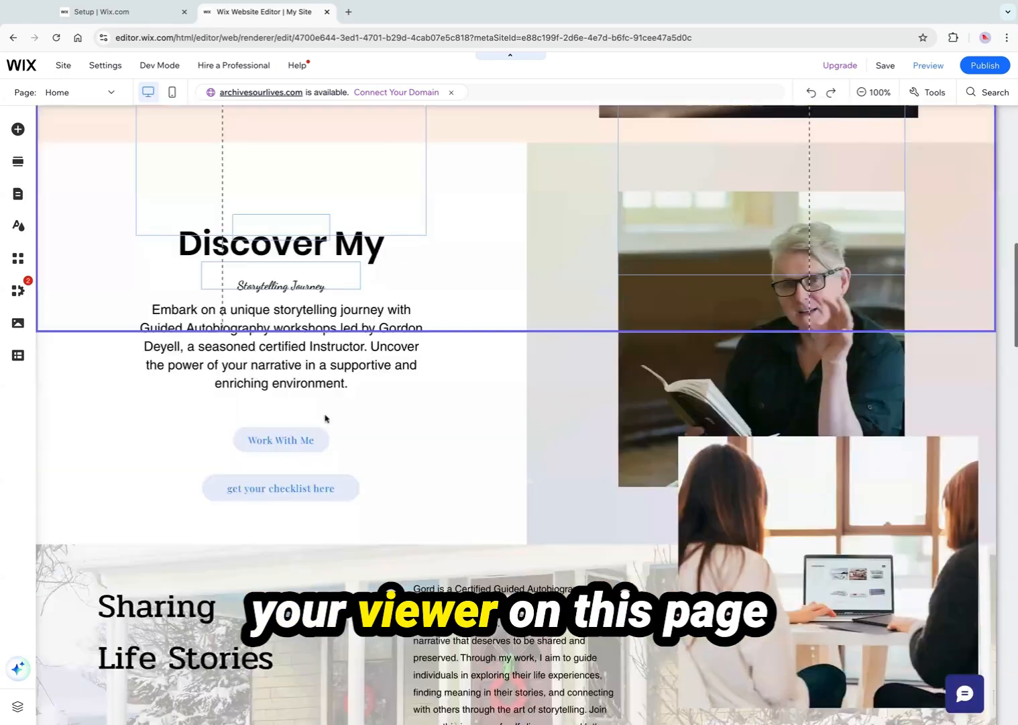
scroll(326, 418, "down", 15)
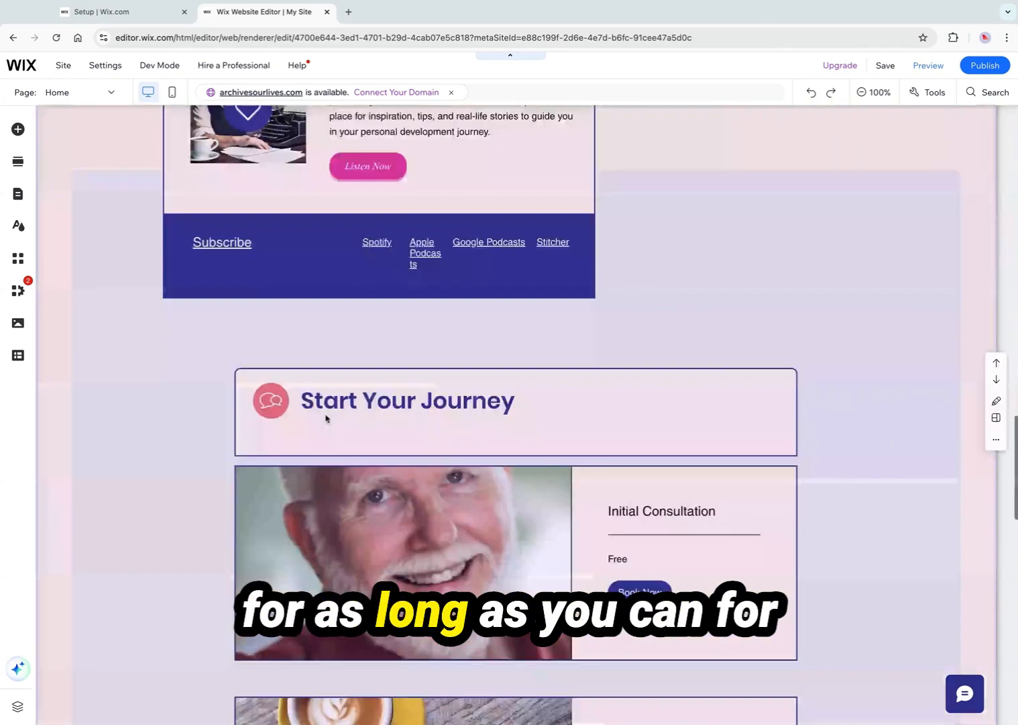
scroll(326, 418, "down", 12)
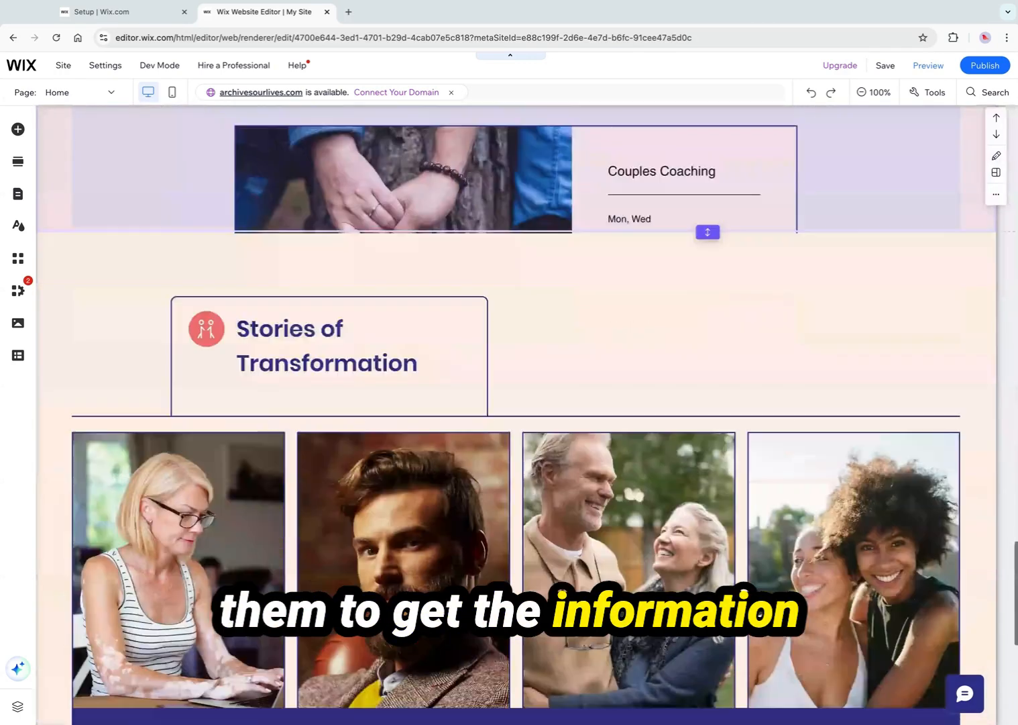
scroll(515, 414, "down", 1)
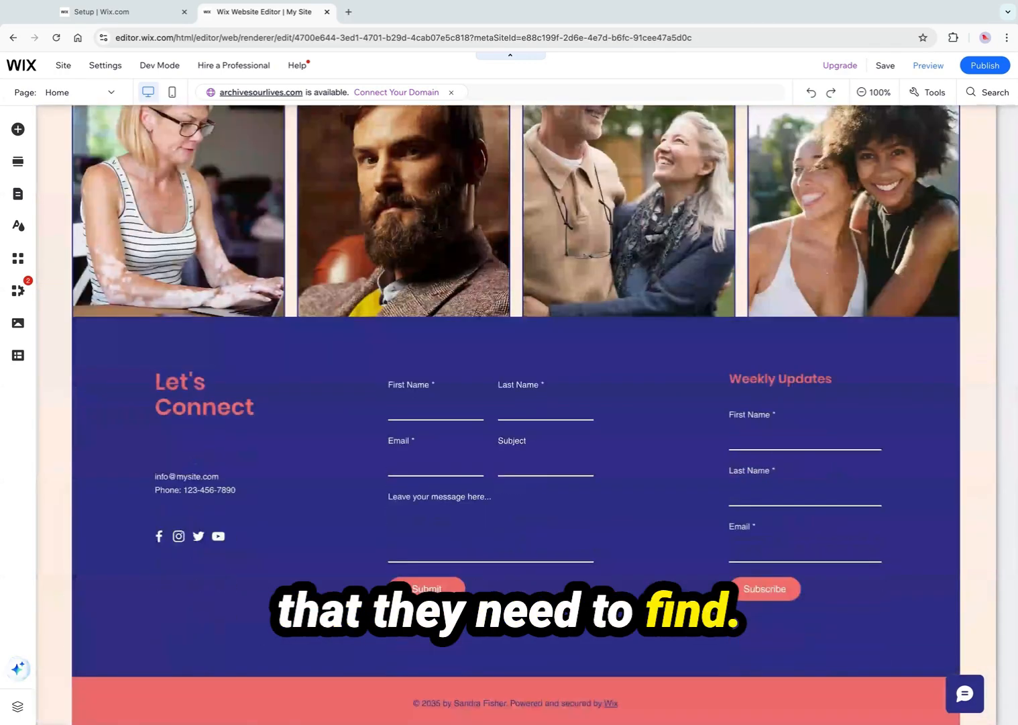
scroll(515, 415, "up", 20)
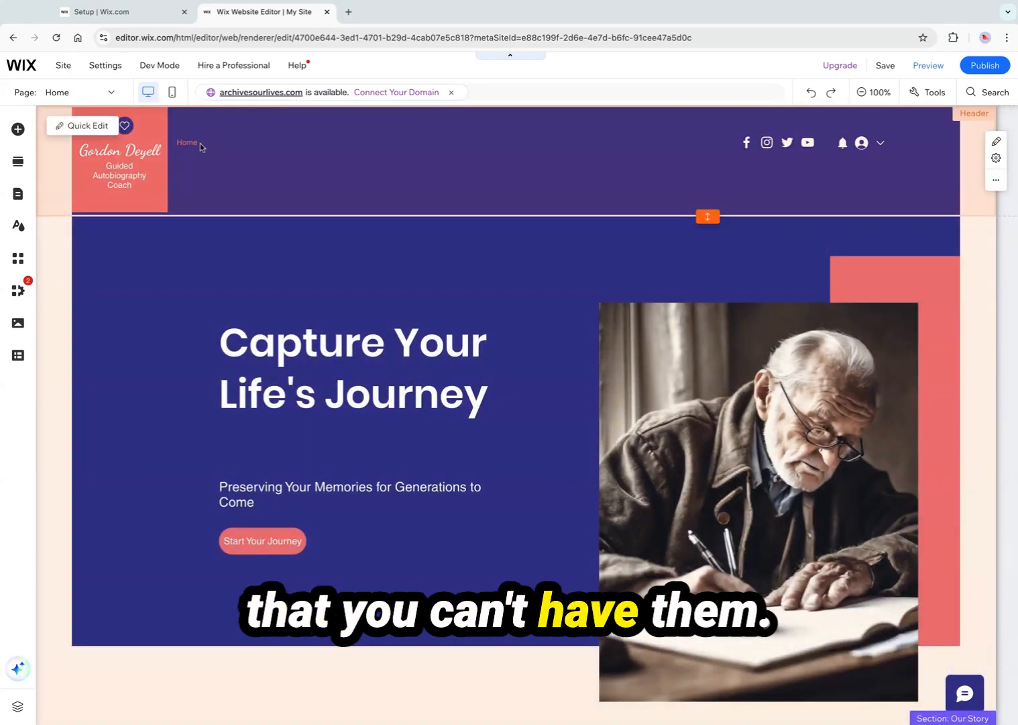
Open the site pages menu and inspect the options for the Podcast page
left_click(18, 195)
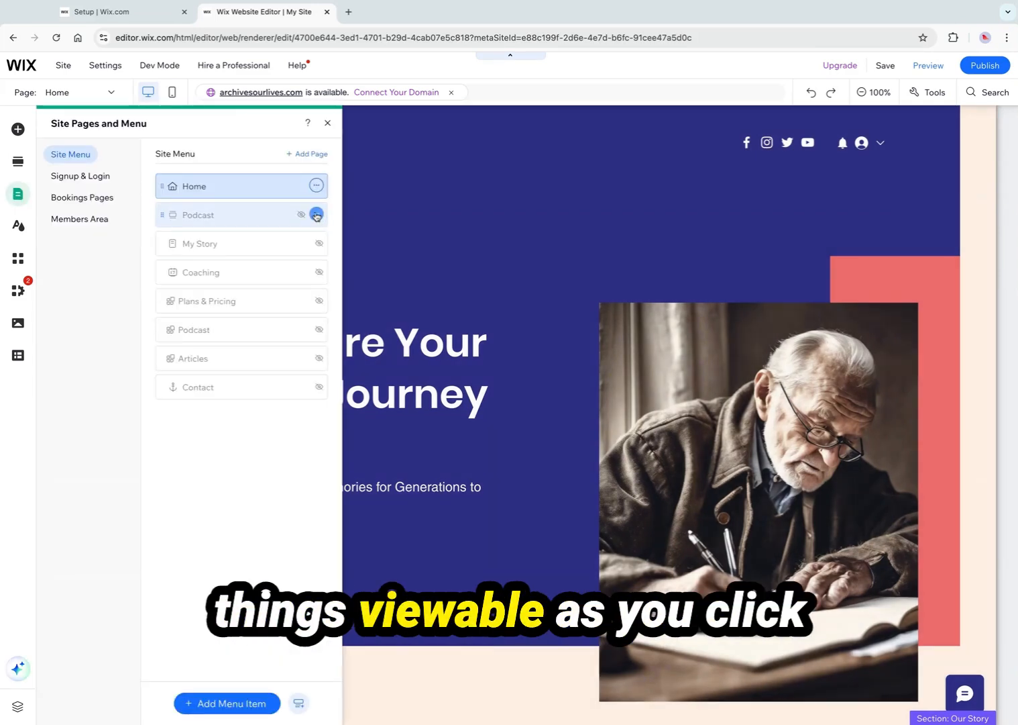
left_click(317, 214)
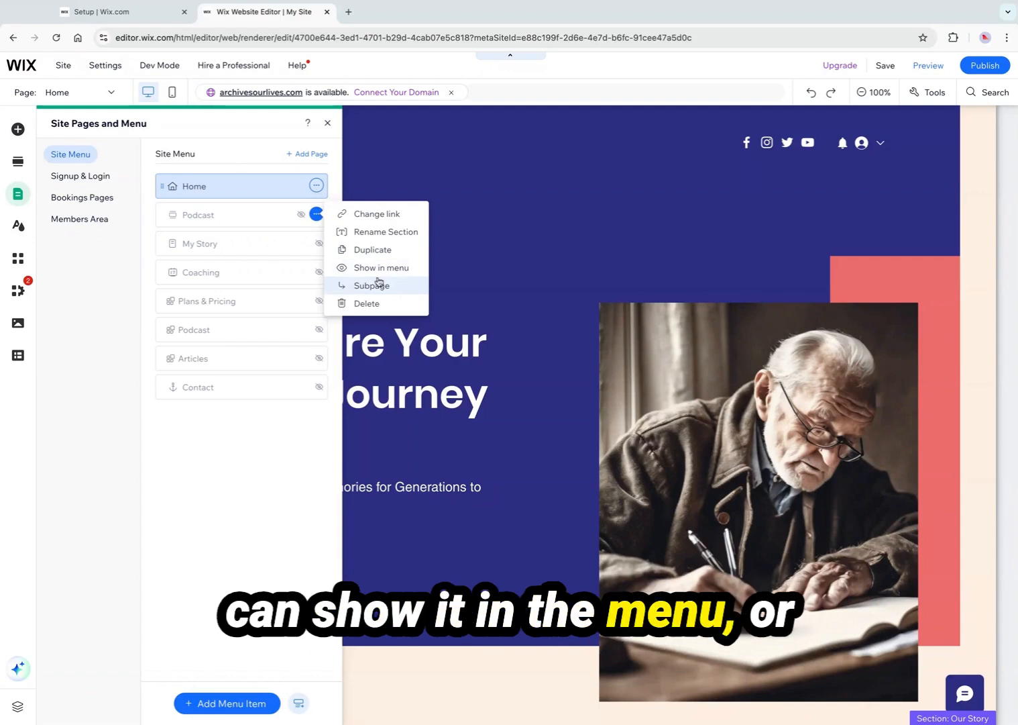
left_click(20, 193)
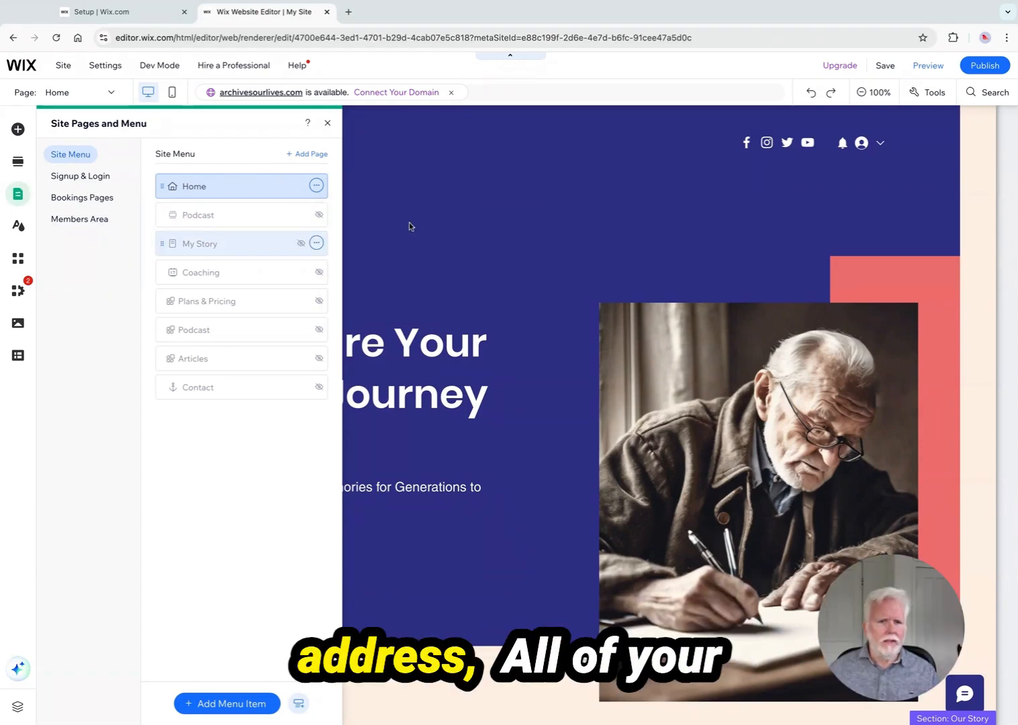
scroll(516, 335, "up", 5)
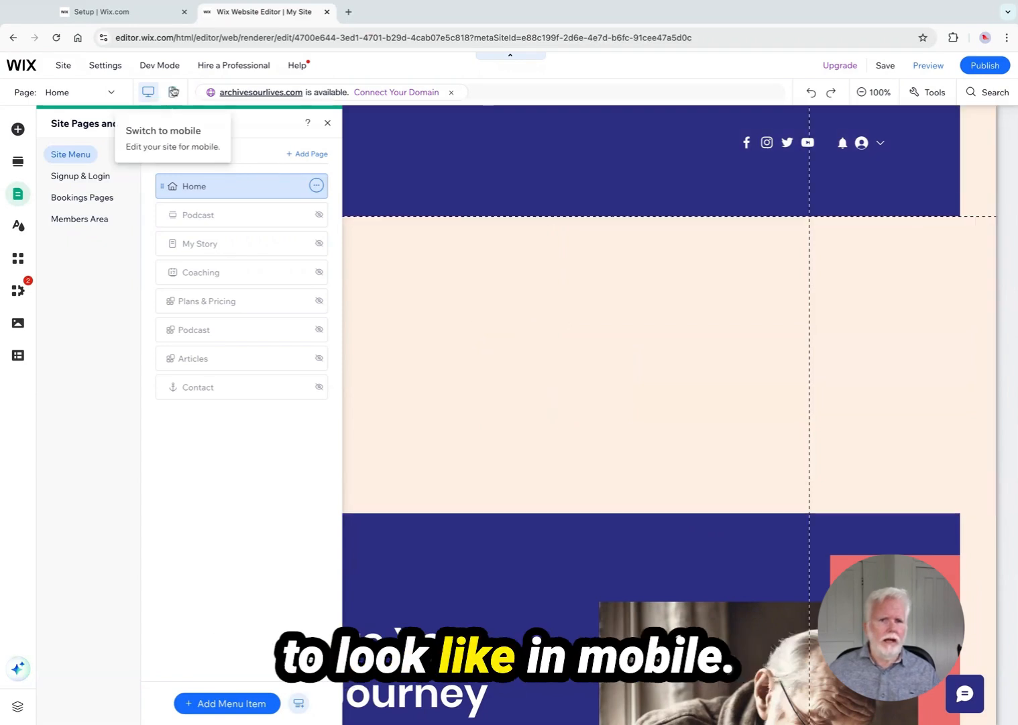
Switch to mobile view and scroll through the home page layout
left_click(173, 92)
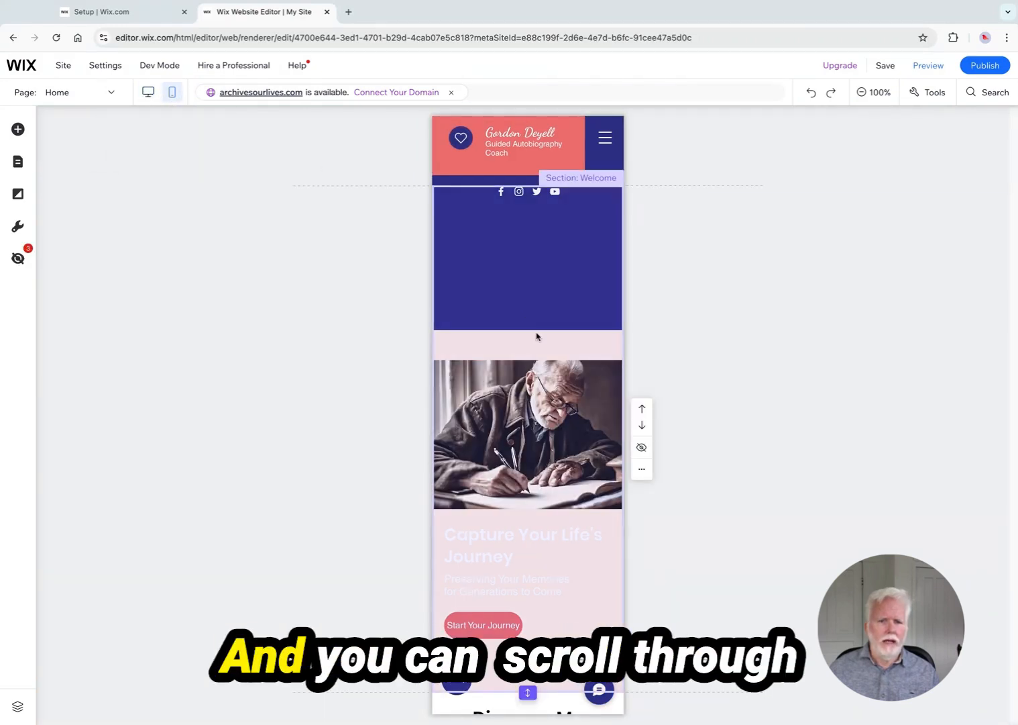
scroll(527, 352, "down", 15)
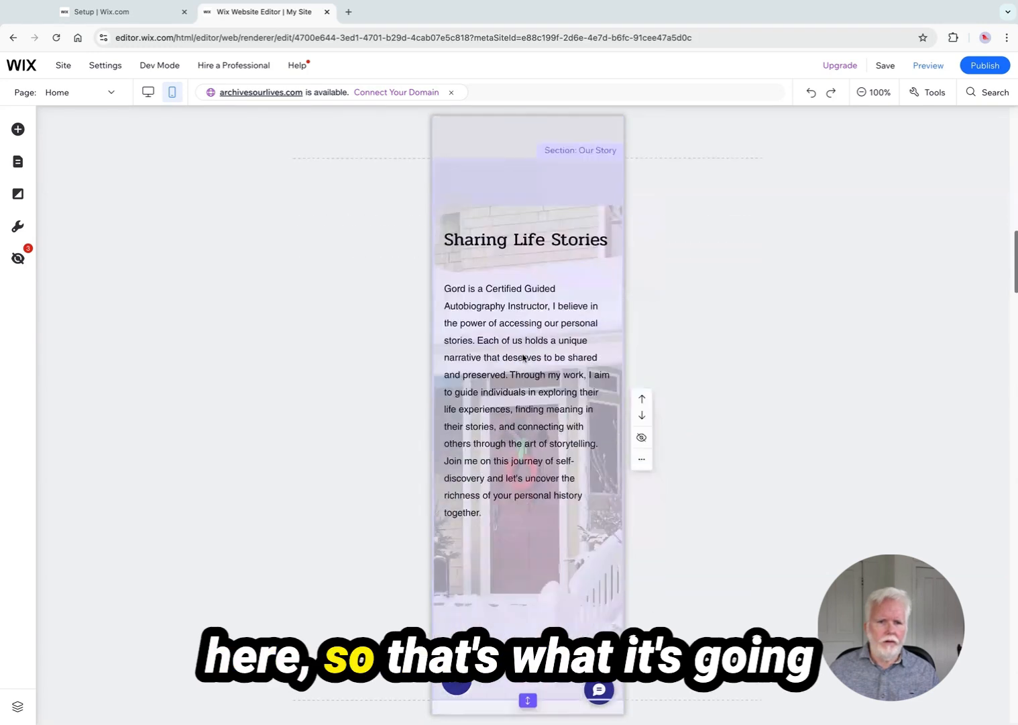
scroll(524, 357, "down", 15)
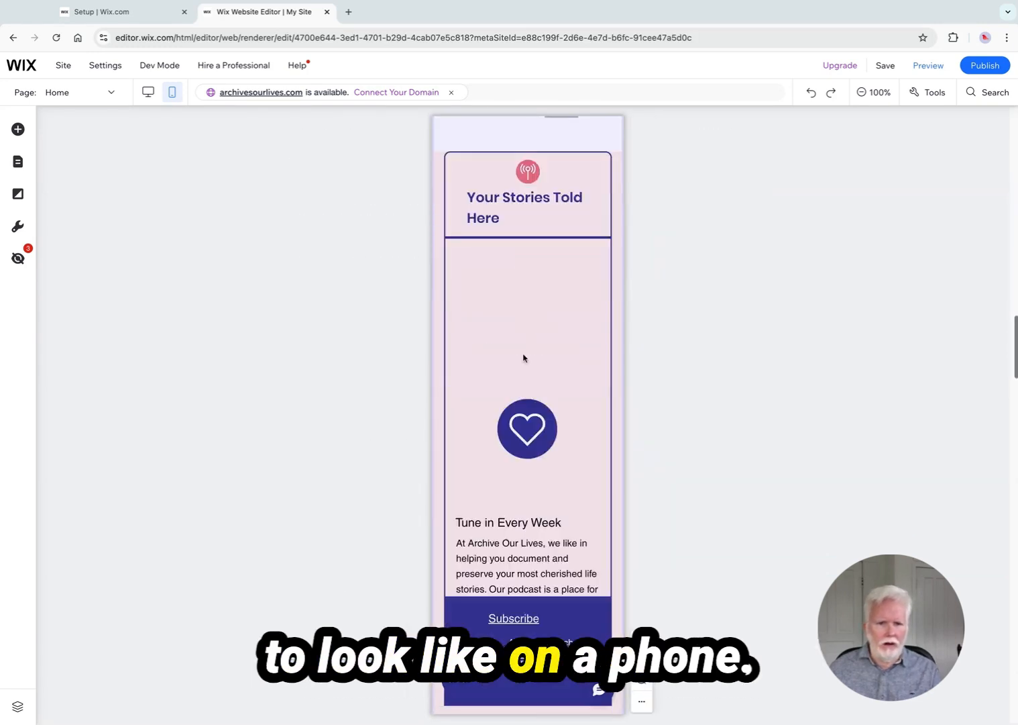
scroll(525, 355, "down", 5)
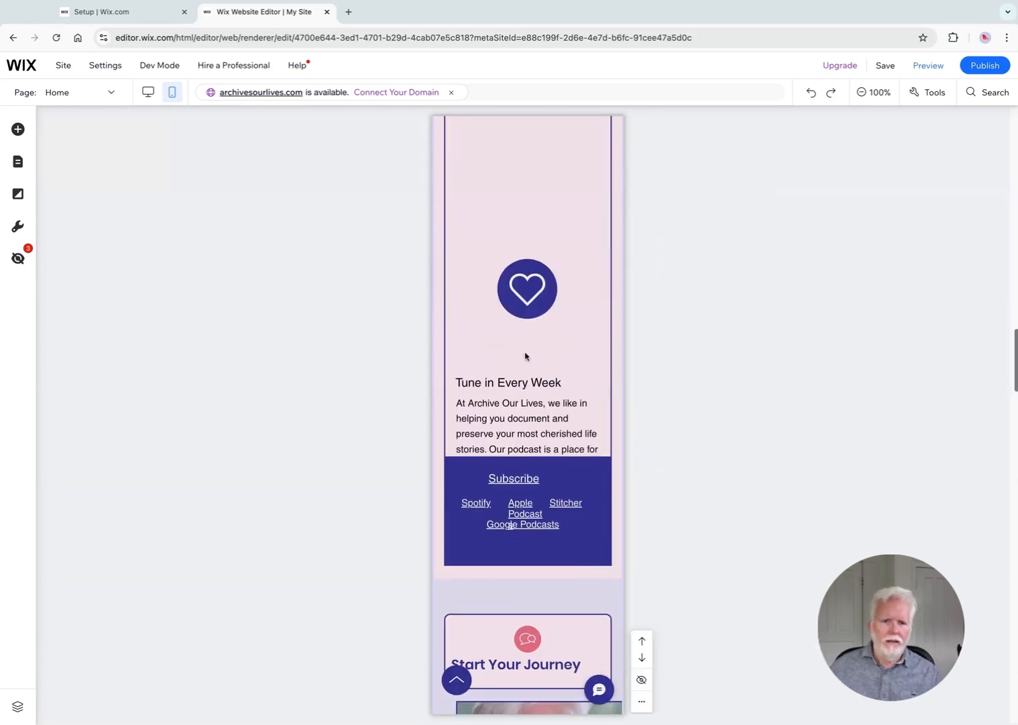
scroll(524, 356, "up", 6)
scroll(525, 357, "up", 15)
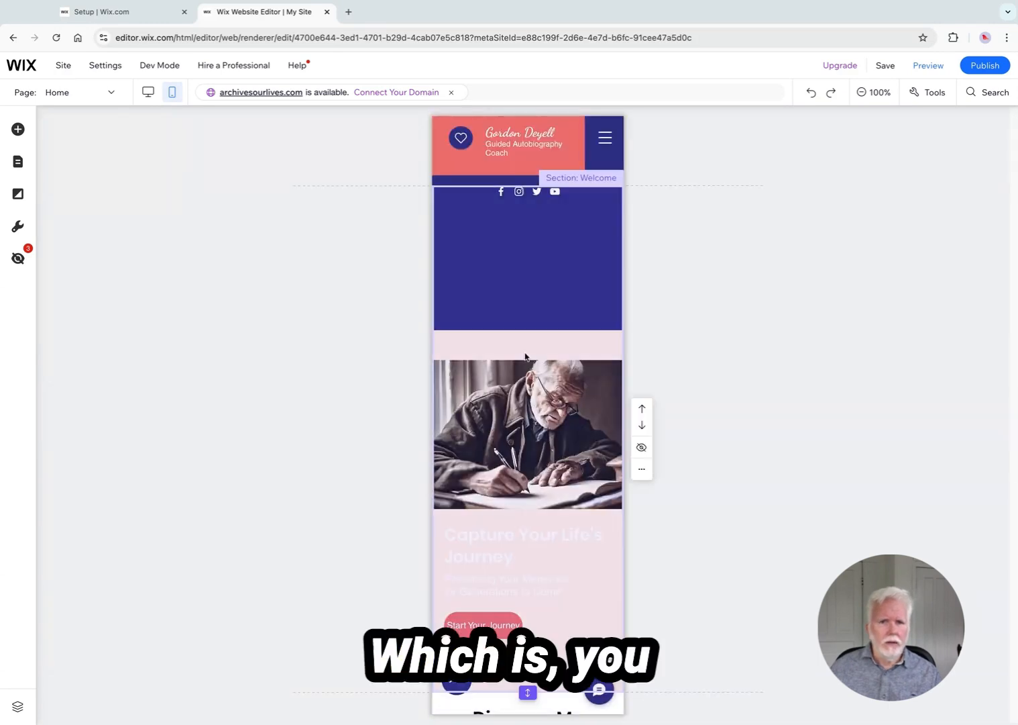
scroll(503, 264, "down", 5)
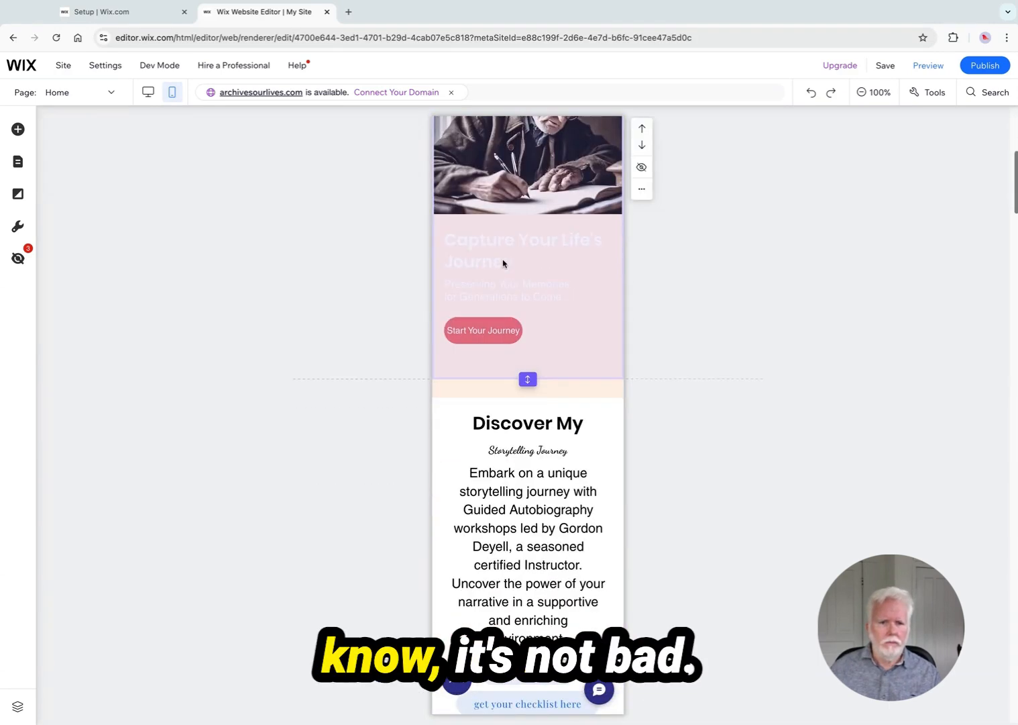
scroll(503, 263, "up", 5)
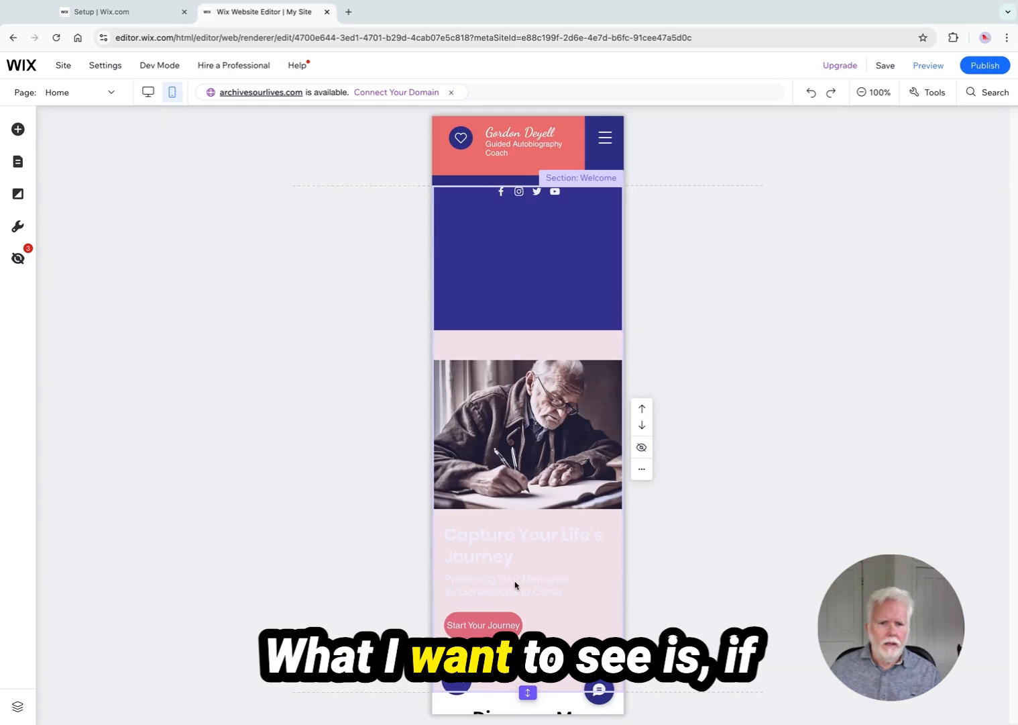
scroll(537, 593, "down", 5)
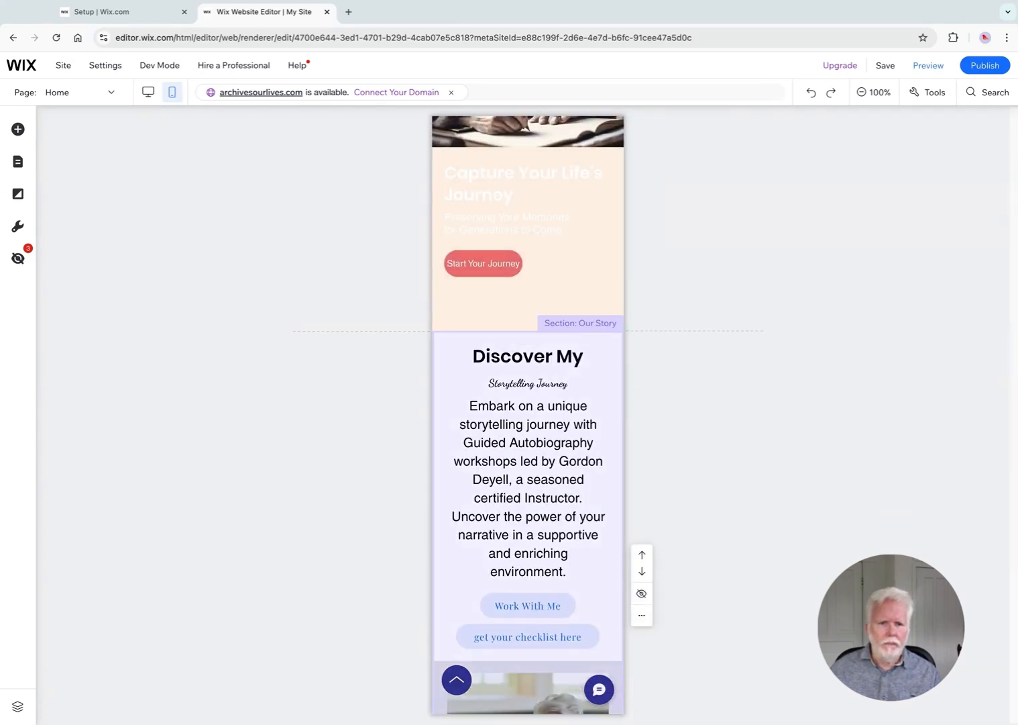
scroll(556, 599, "down", 3)
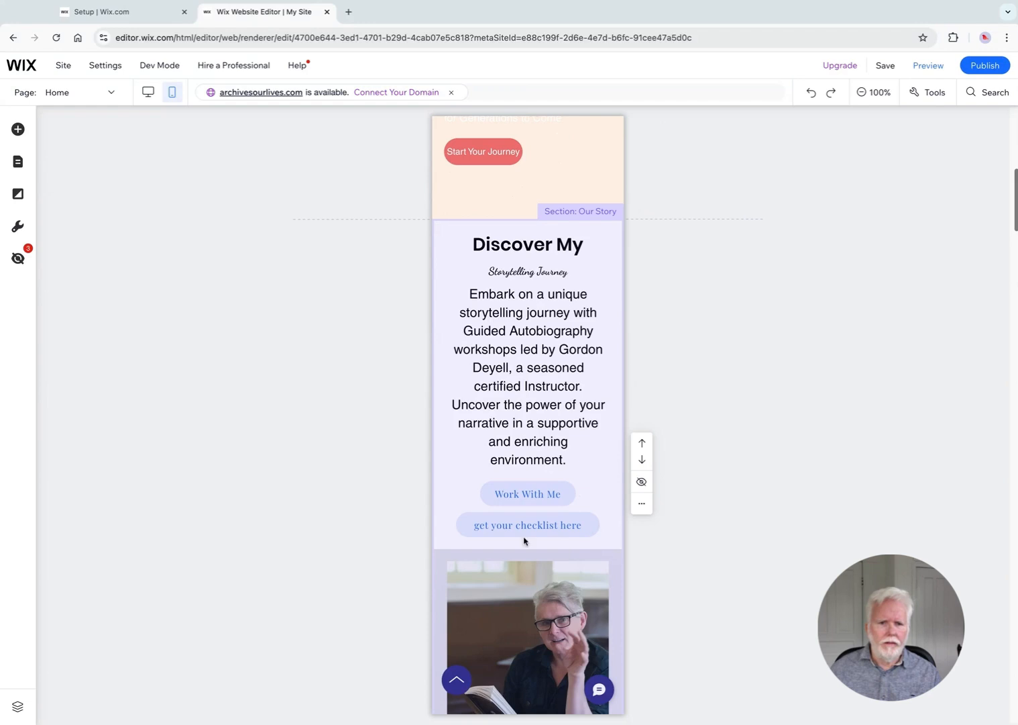
In mobile view, move the get your checklist here button above the Work With Me button
left_click(522, 527)
left_click_drag(522, 528, 563, 510)
left_click(550, 474)
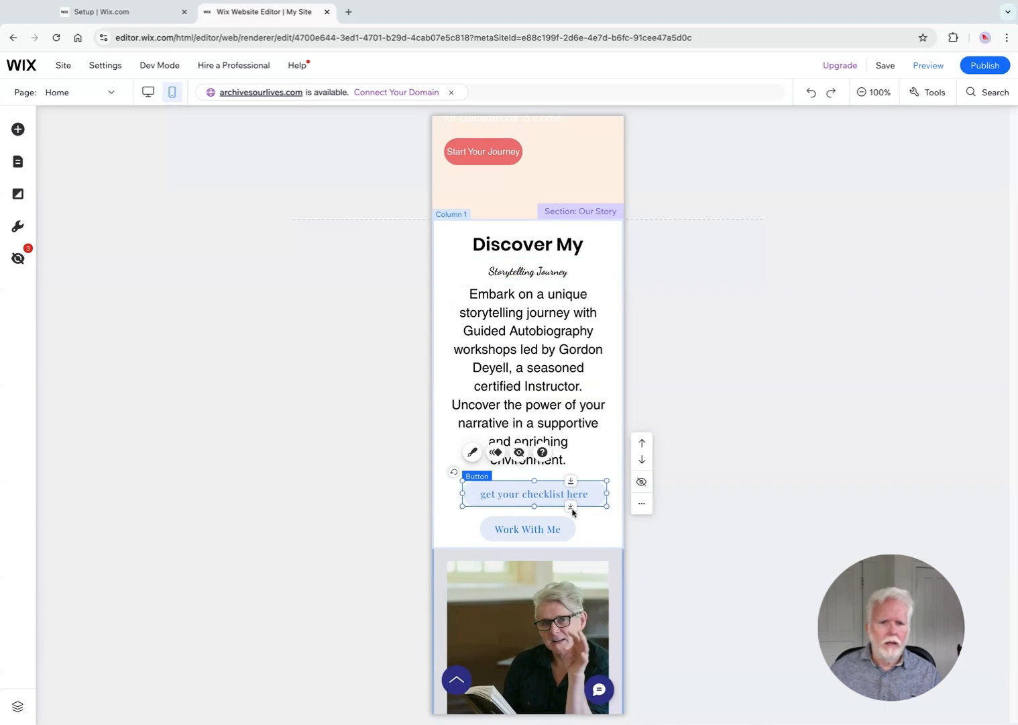
Switch to desktop view and compare the Discover My section with its mobile layout
left_click(147, 93)
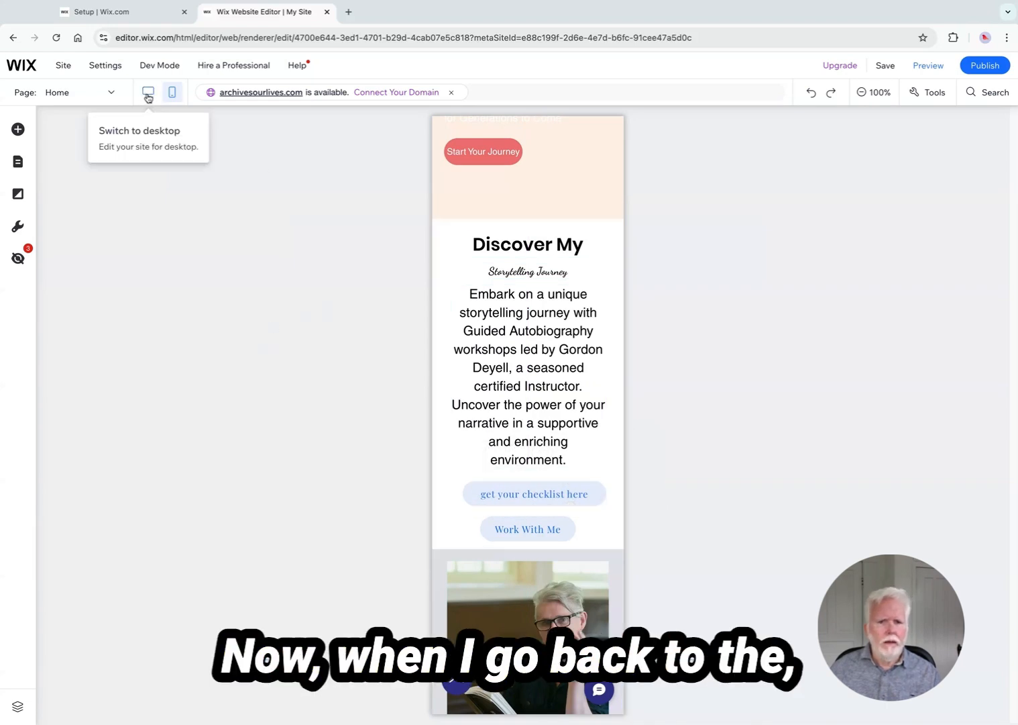
left_click(148, 94)
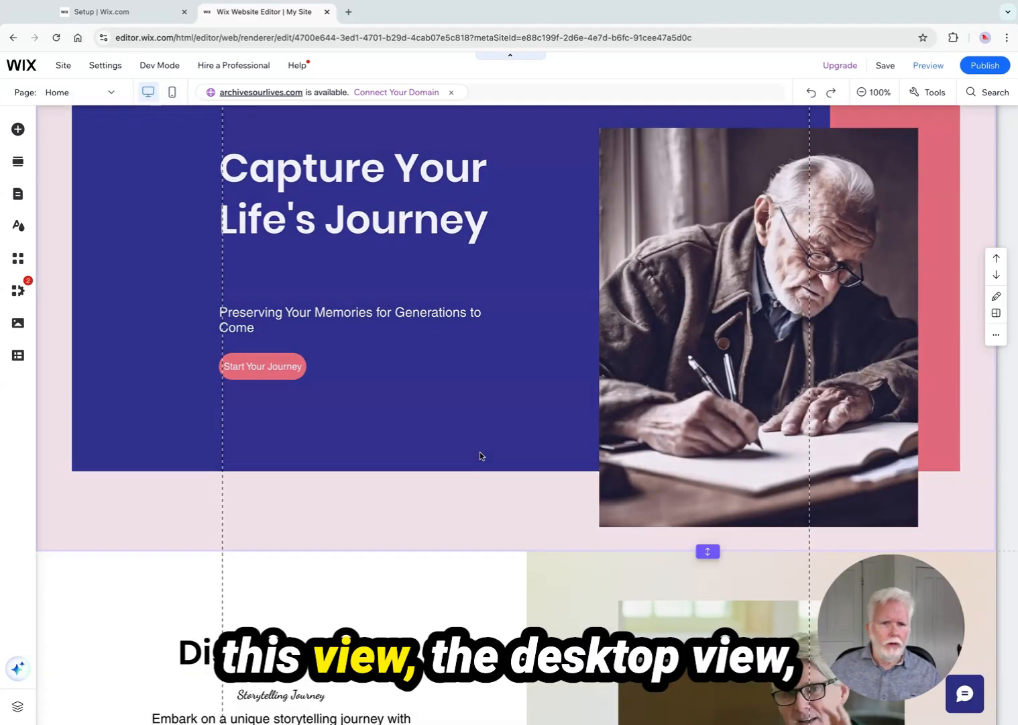
scroll(460, 455, "down", 7)
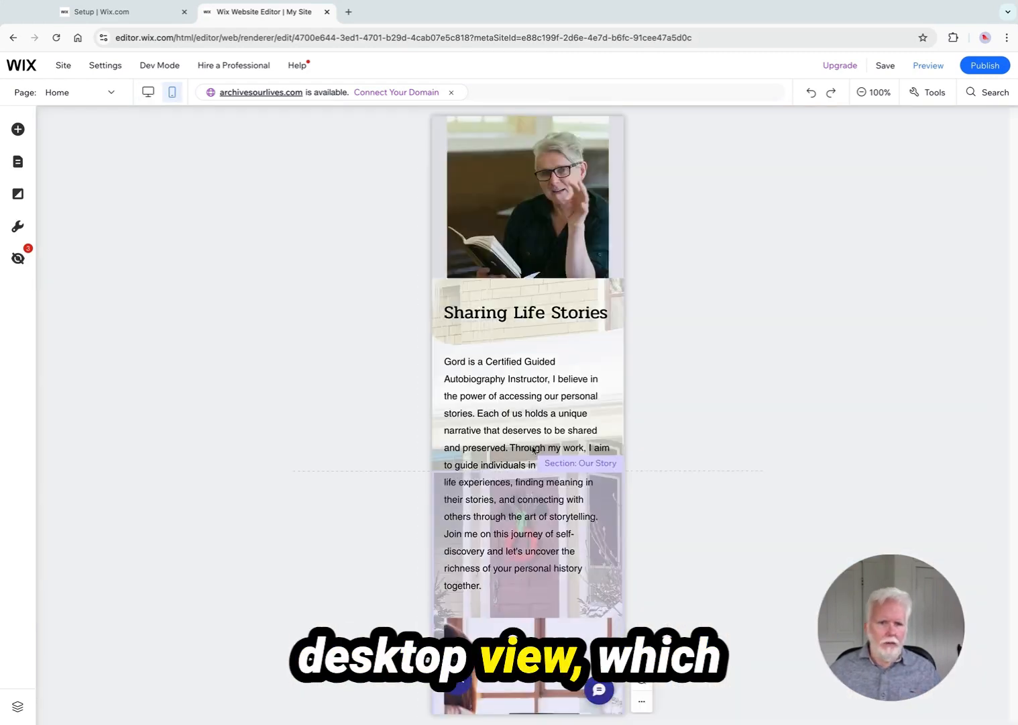
scroll(532, 450, "up", 4)
scroll(532, 450, "up", 1)
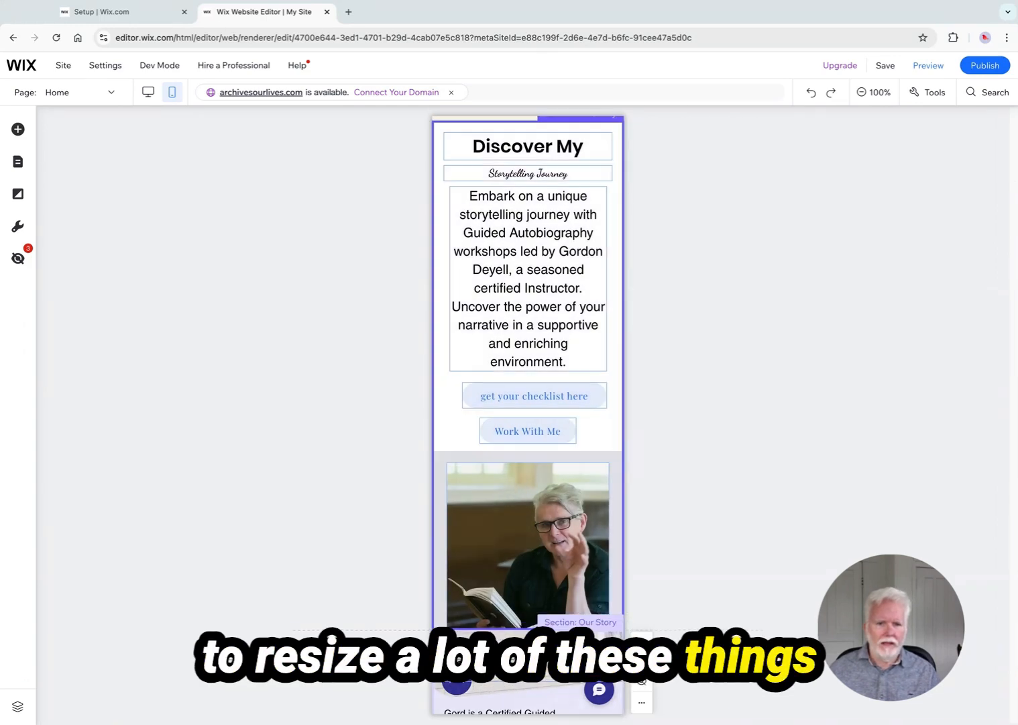
scroll(526, 600, "down", 1)
scroll(526, 600, "down", 2)
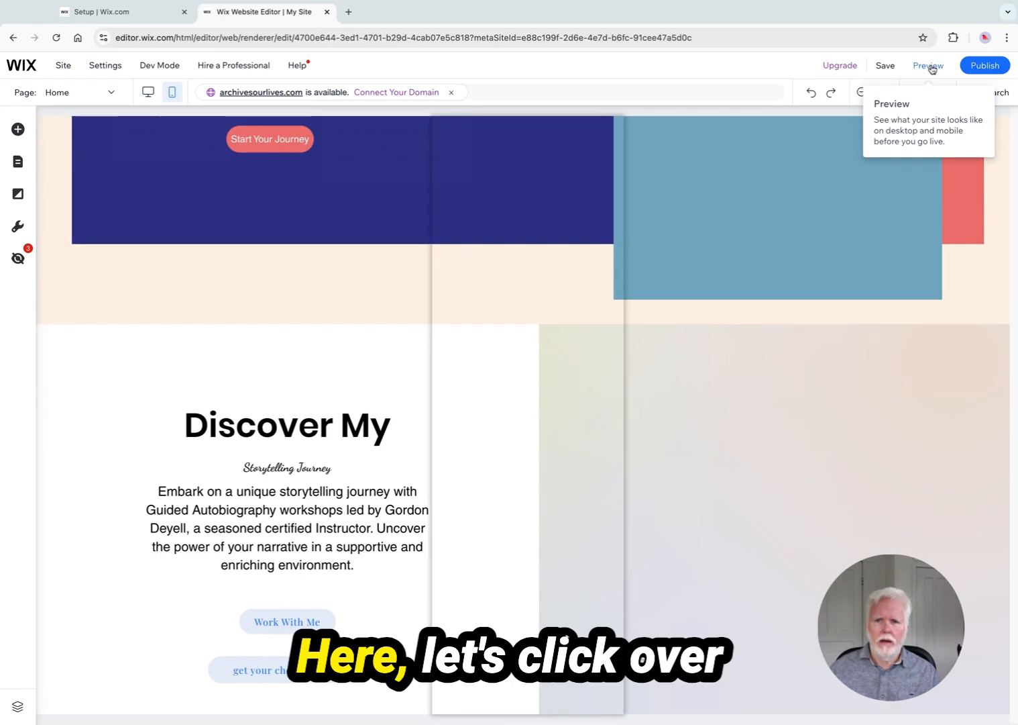
Preview the site and scroll through the home page sections
left_click(929, 67)
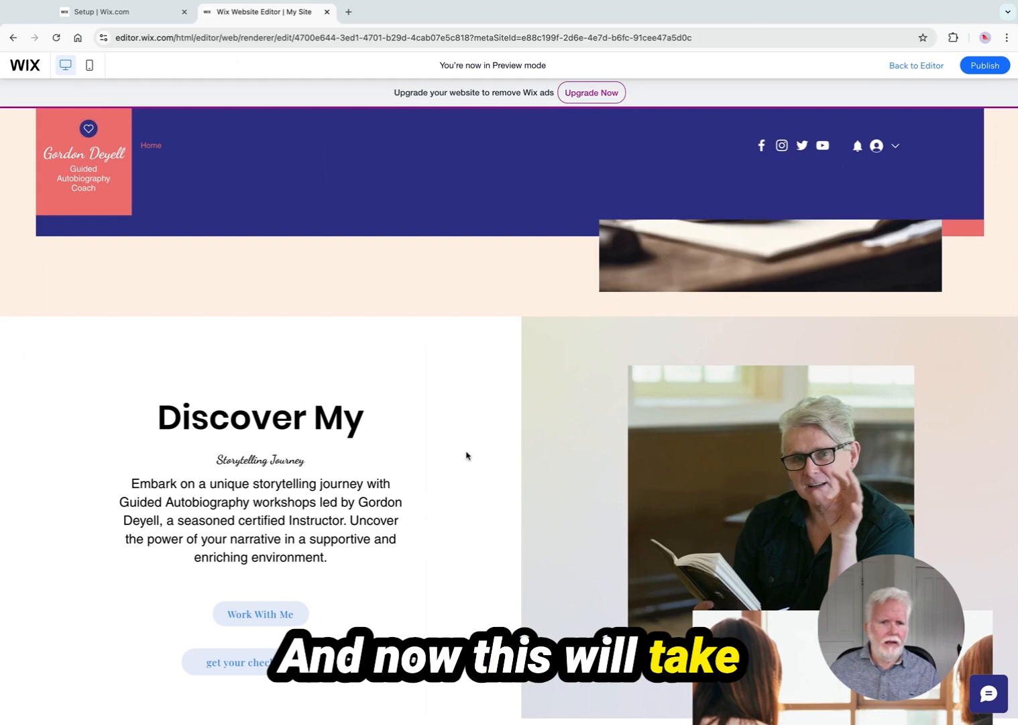
scroll(473, 527, "down", 15)
scroll(474, 528, "up", 20)
scroll(474, 528, "up", 5)
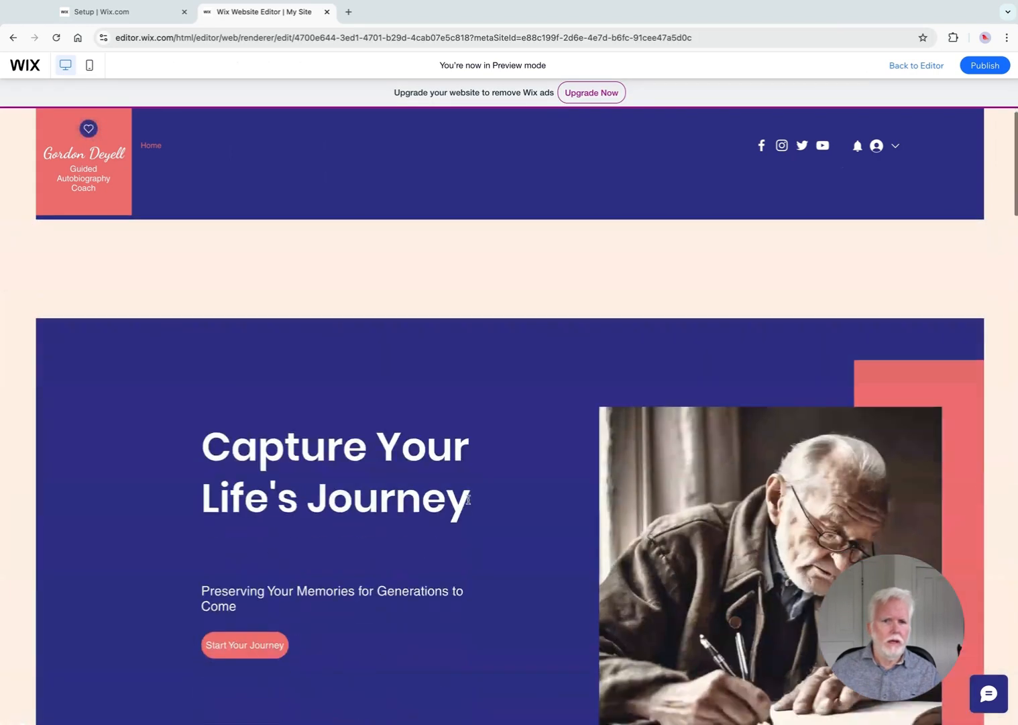
scroll(468, 504, "down", 3)
scroll(468, 503, "down", 6)
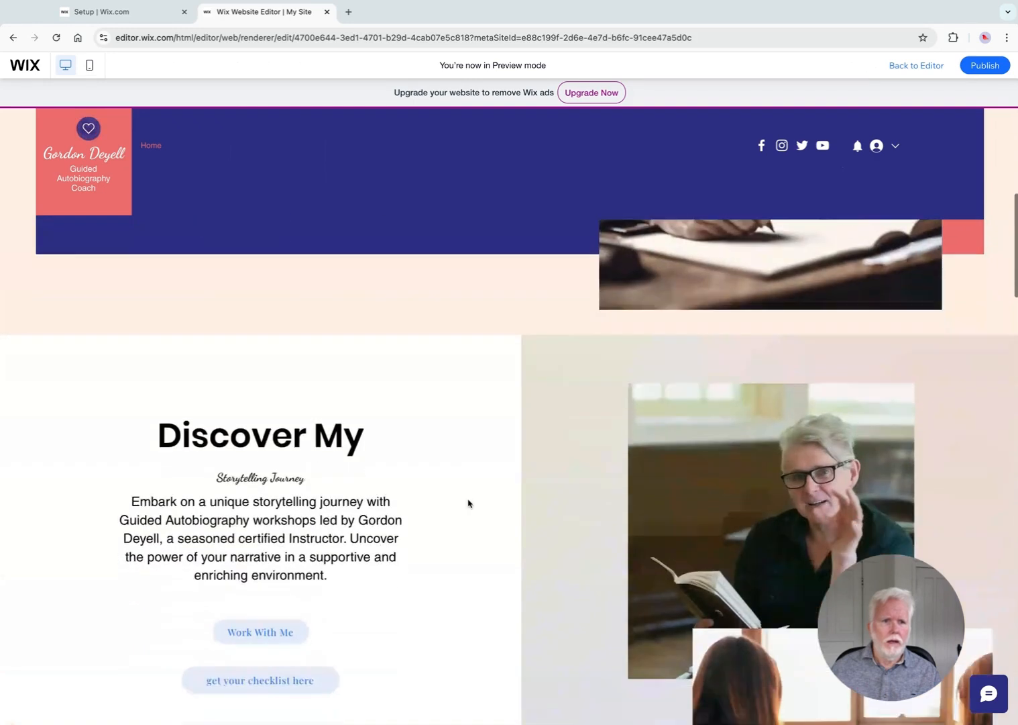
scroll(467, 503, "down", 5)
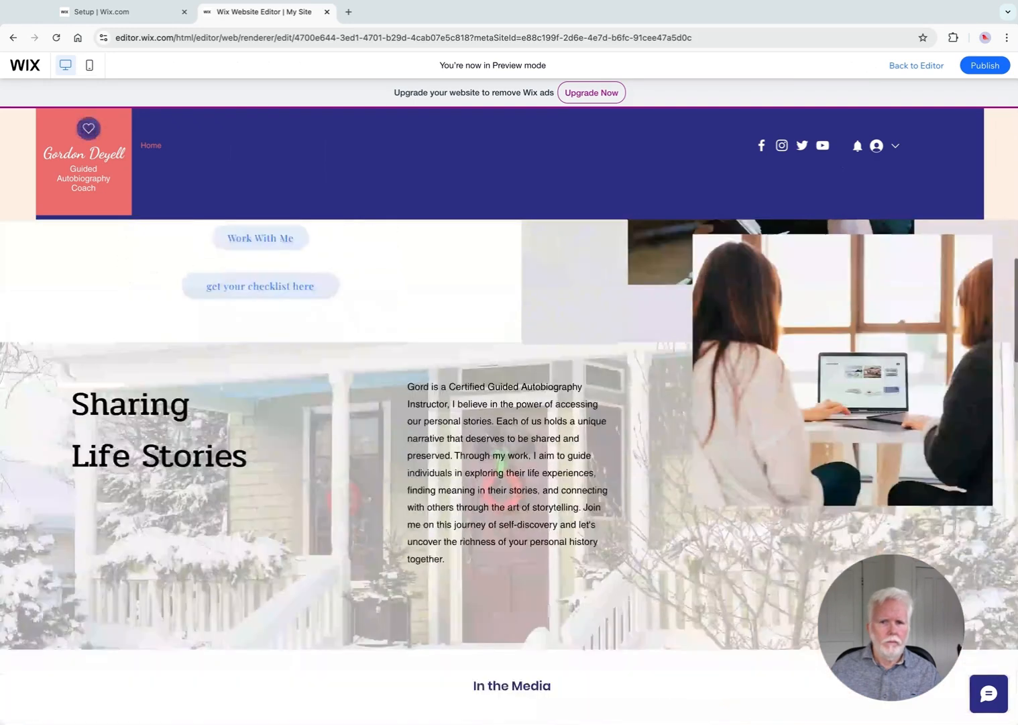
scroll(509, 473, "down", 6)
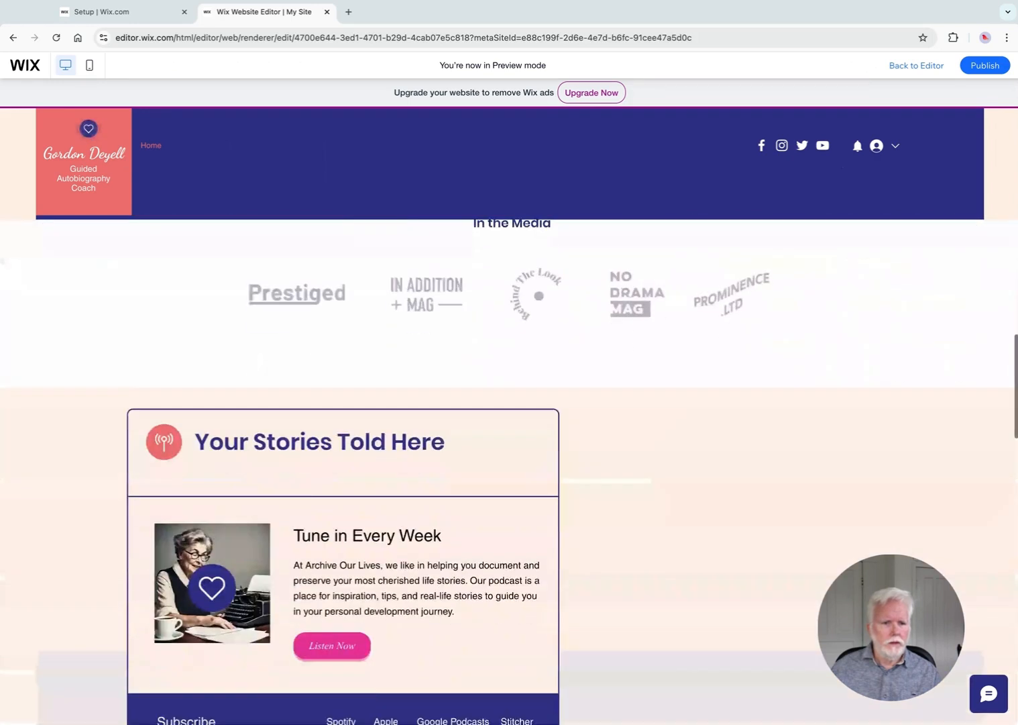
scroll(509, 473, "up", 16)
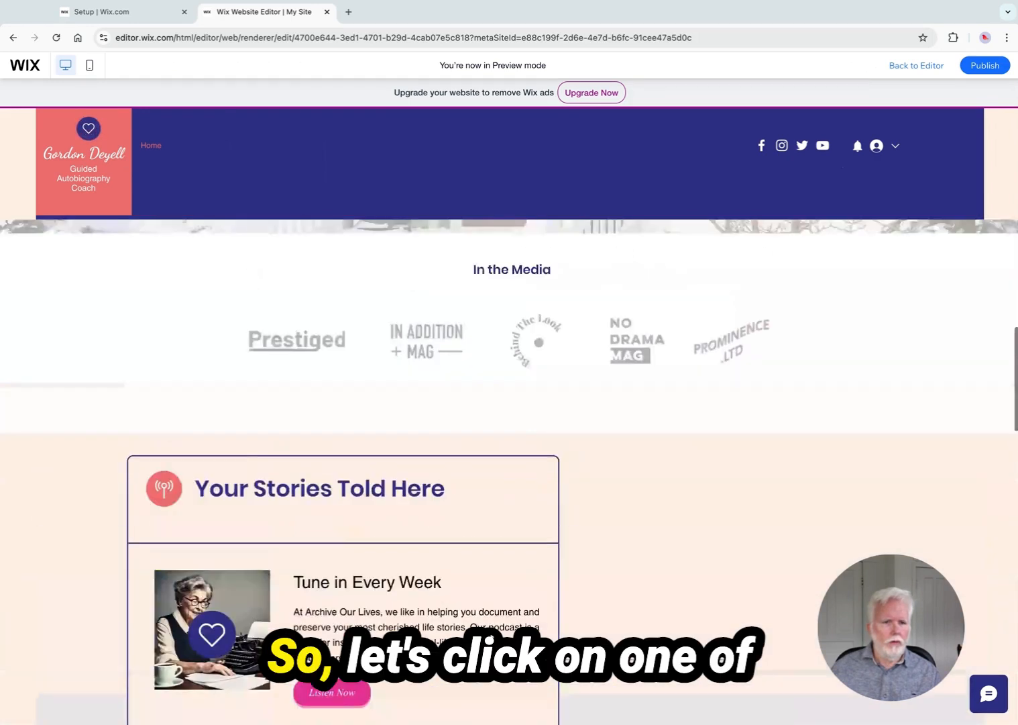
scroll(375, 482, "up", 2)
scroll(375, 482, "down", 3)
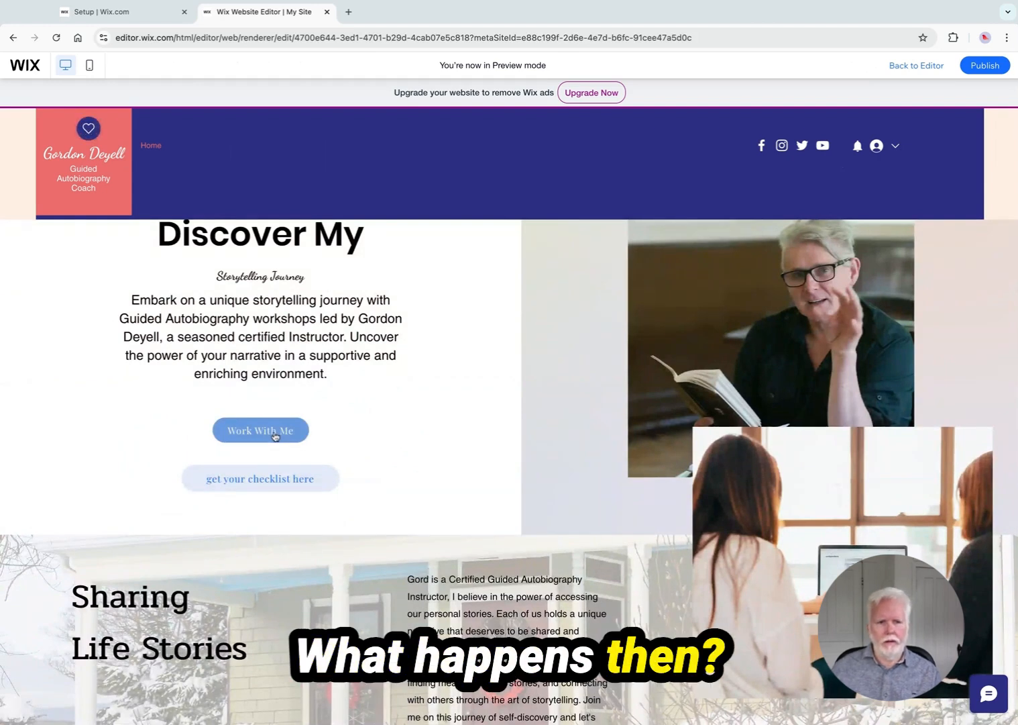
Test the Work With Me button in preview and scroll through where it leads and the surrounding sections
left_click(265, 432)
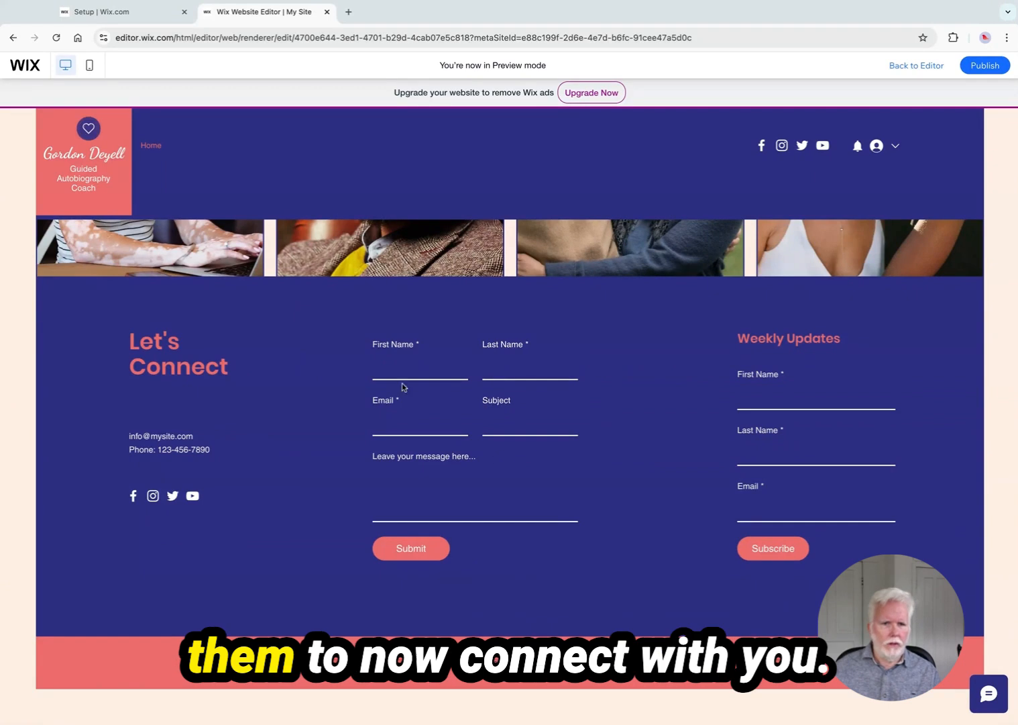
scroll(474, 477, "up", 15)
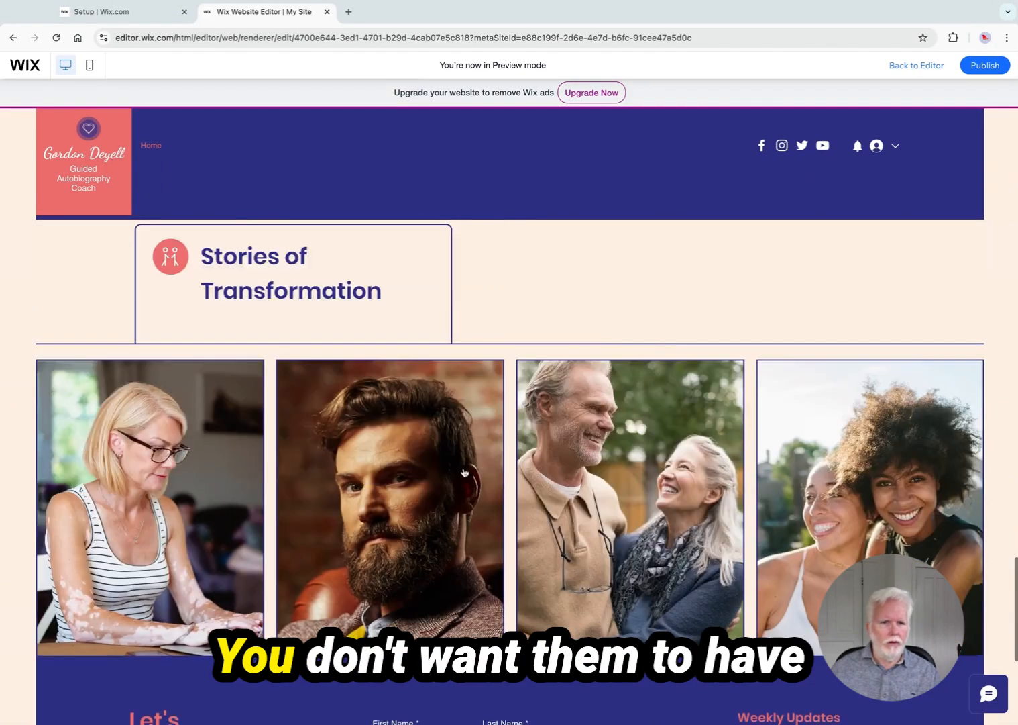
scroll(474, 471, "down", 15)
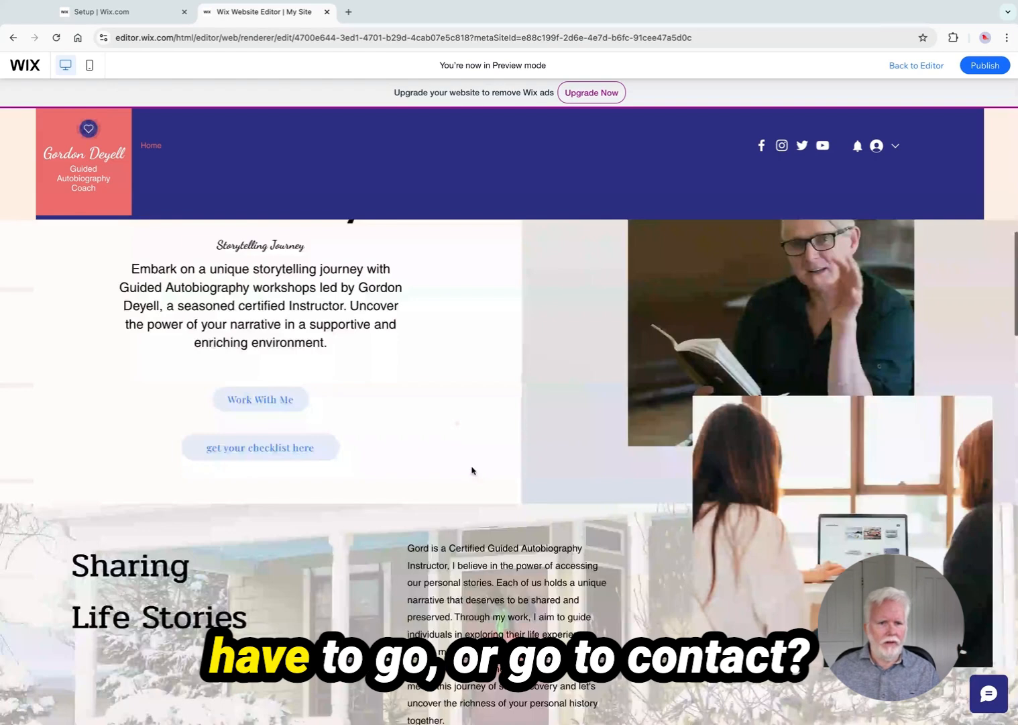
scroll(472, 470, "down", 4)
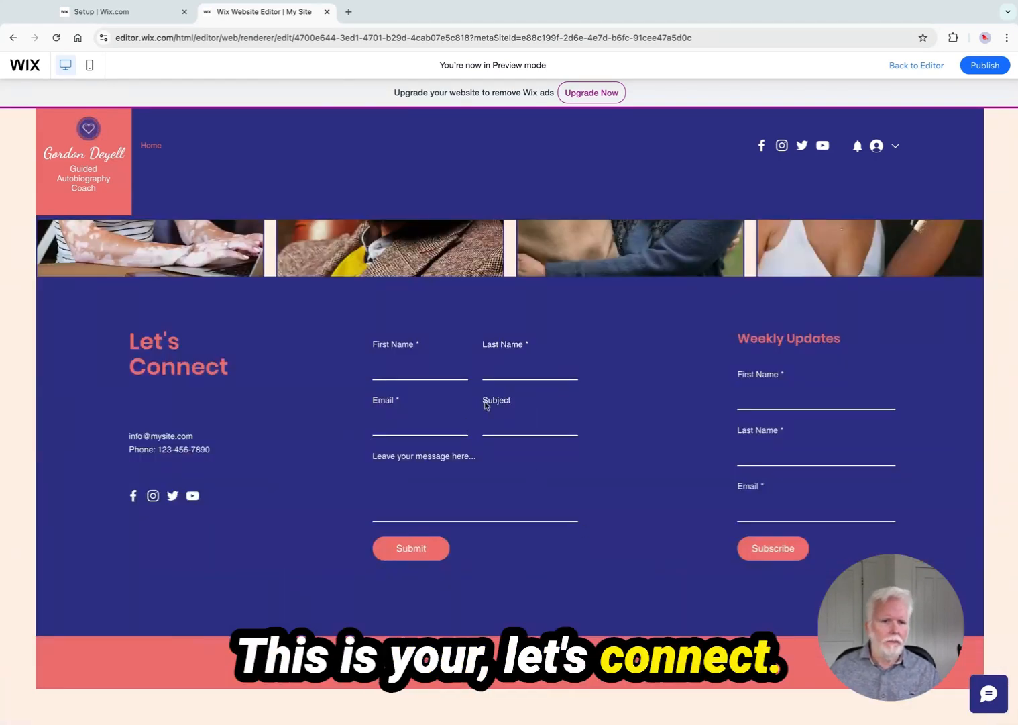
scroll(498, 436, "up", 10)
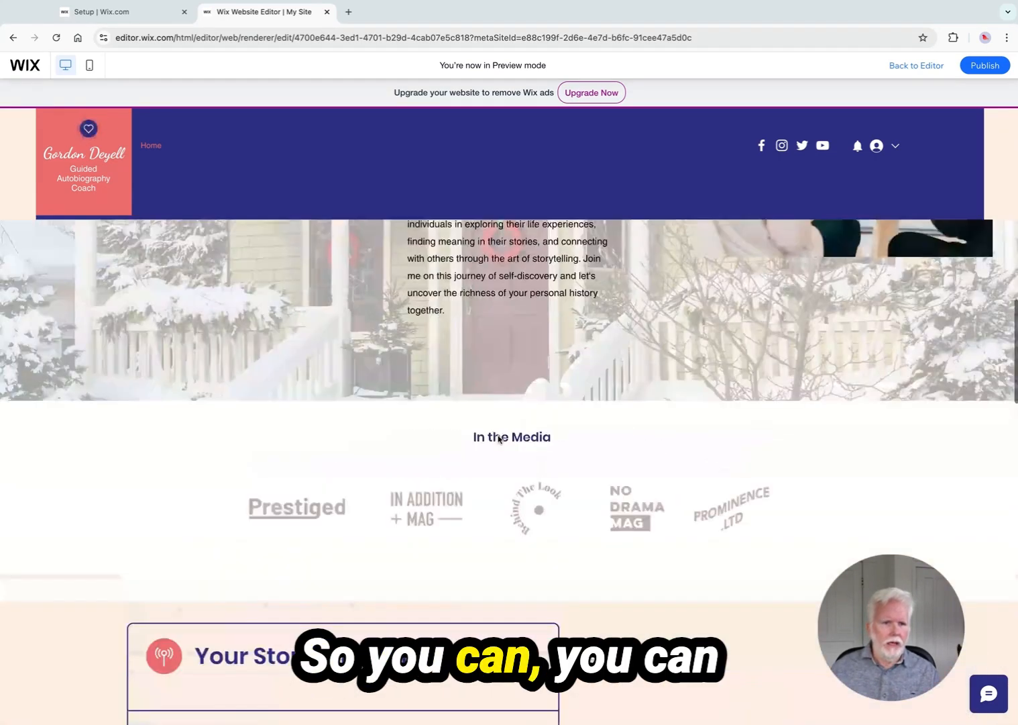
scroll(499, 440, "up", 8)
scroll(499, 439, "up", 6)
scroll(486, 434, "down", 10)
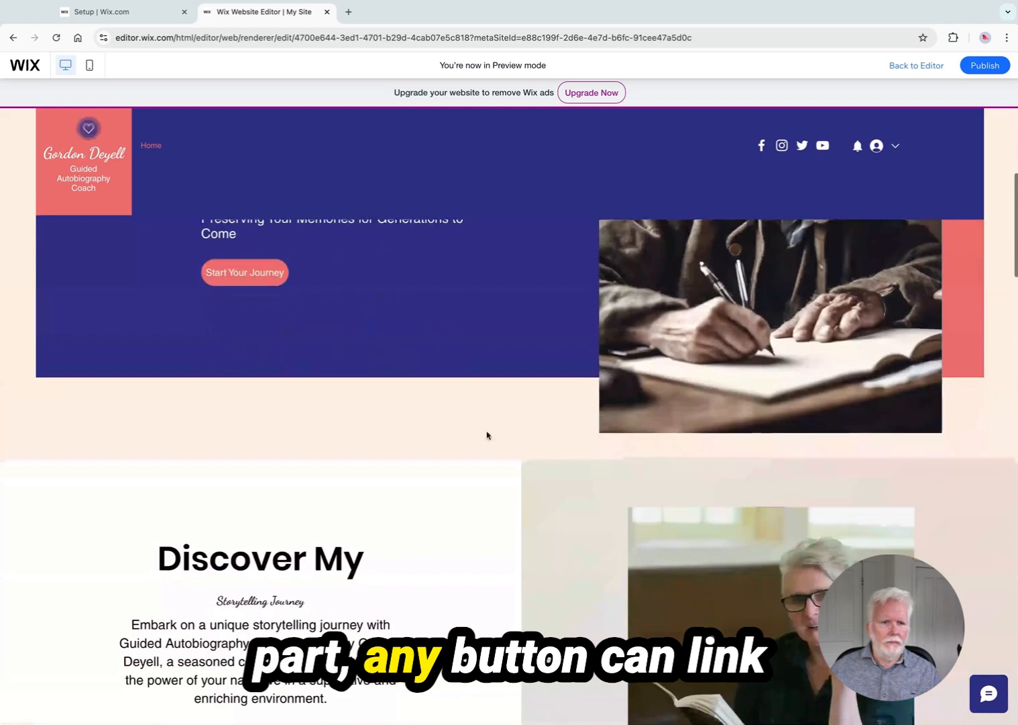
scroll(445, 539, "down", 6)
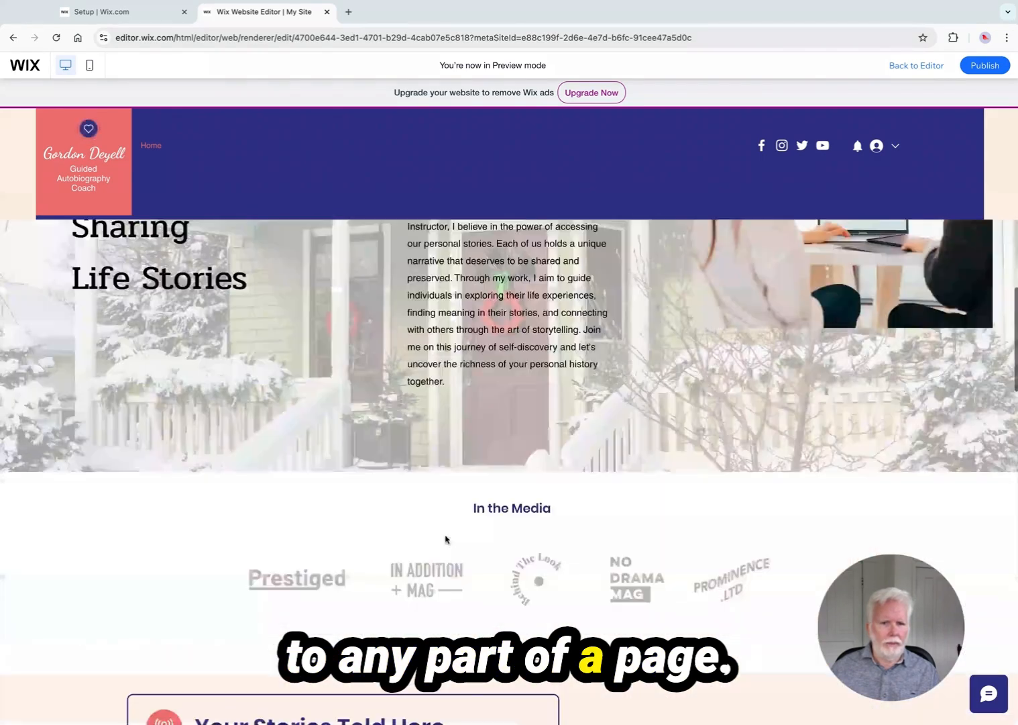
scroll(465, 534, "up", 3)
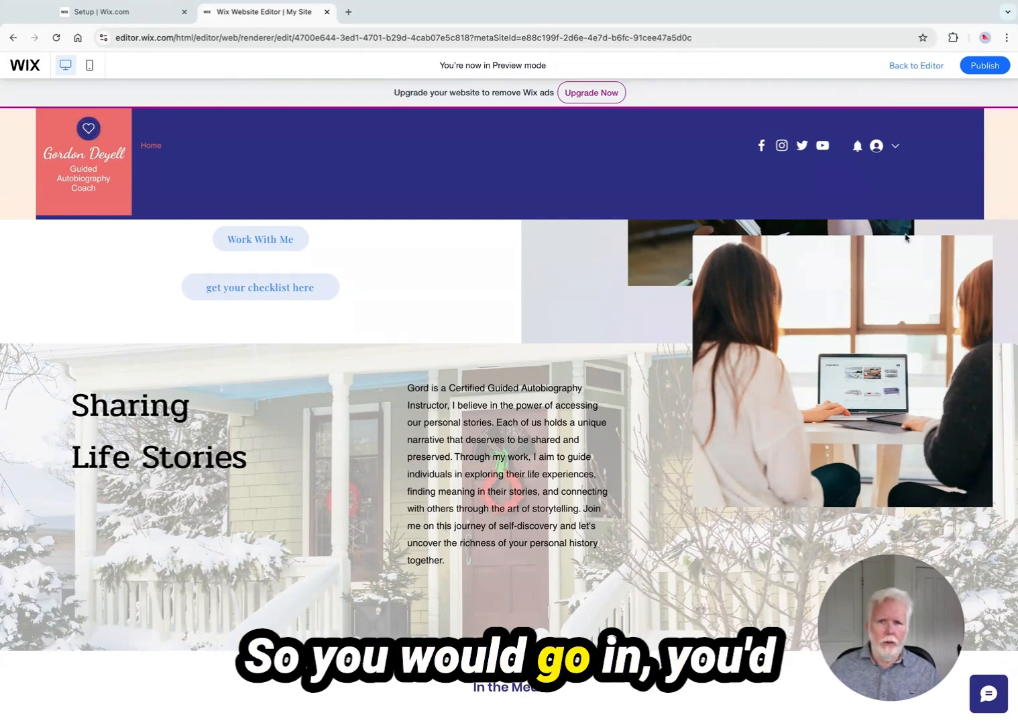
Return to the editor and set the Sharing Life Stories paragraph text style to Paragraph 1
left_click(915, 72)
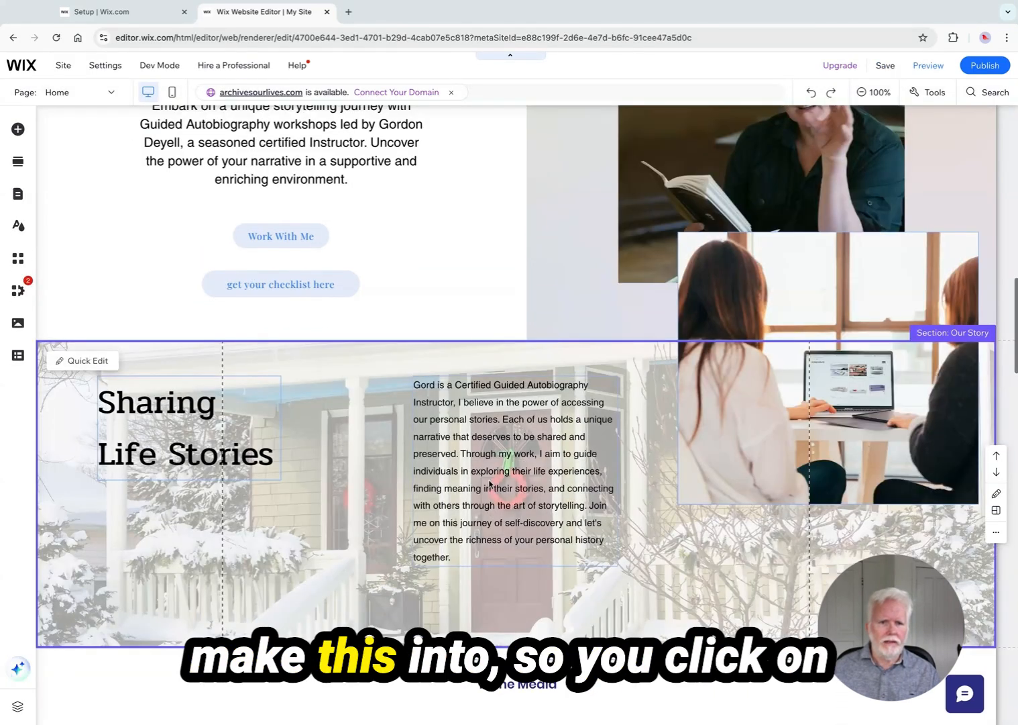
left_click(490, 483)
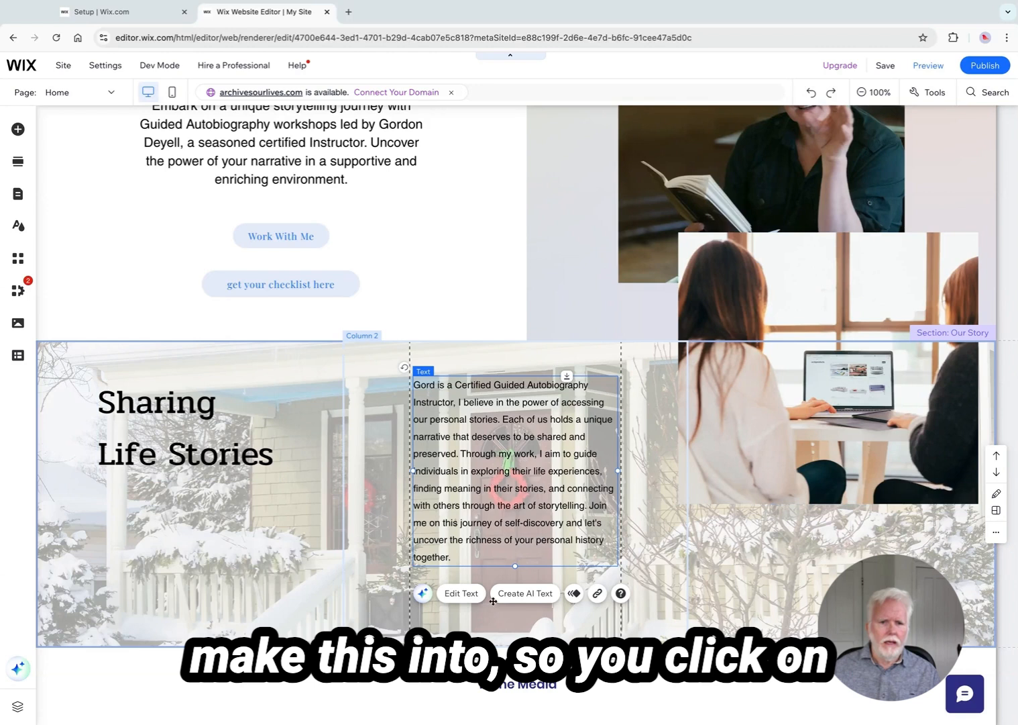
left_click(463, 593)
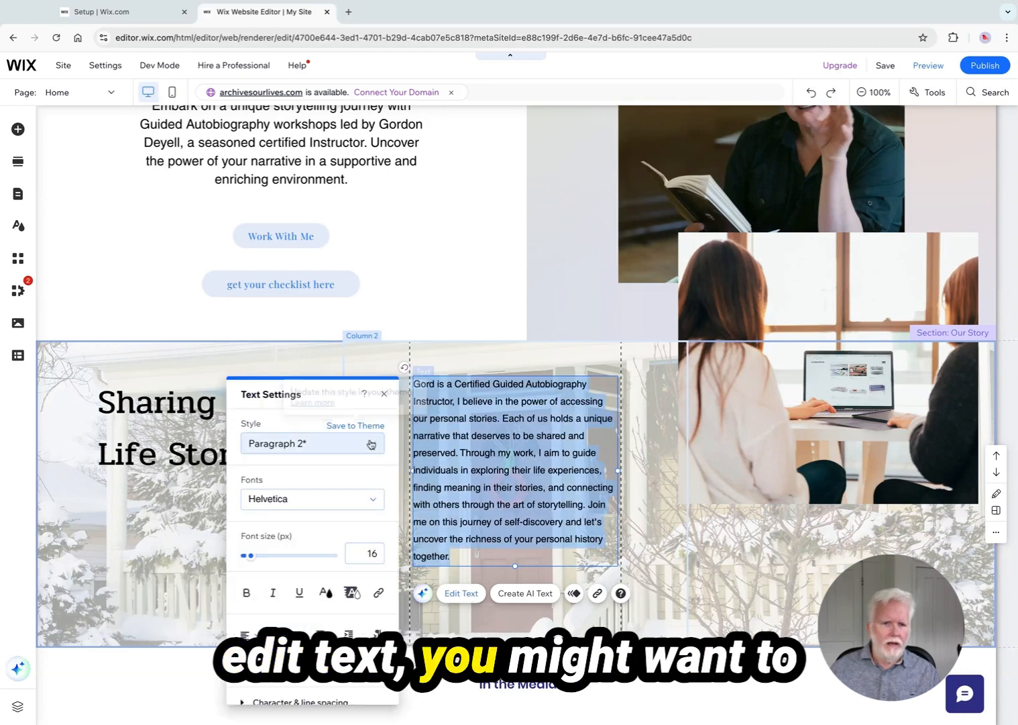
left_click(371, 441)
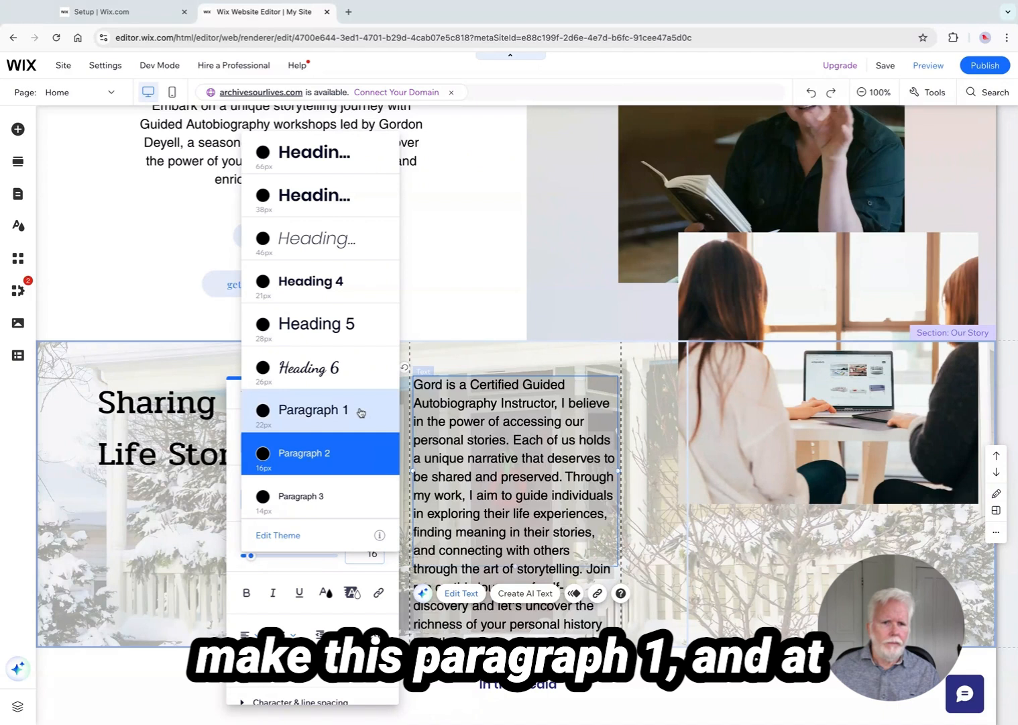
left_click(359, 411)
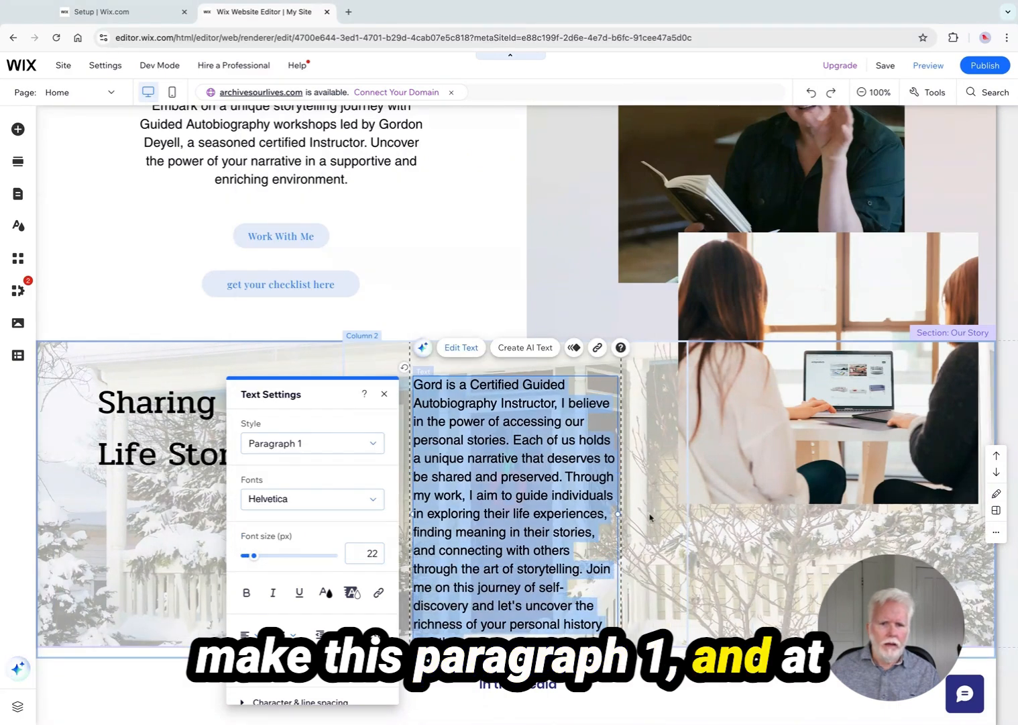
Widen the Sharing Life Stories paragraph text box and shift it slightly left and down within the section
left_click(618, 514)
left_click_drag(618, 514, 656, 515)
left_click_drag(706, 468, 667, 486)
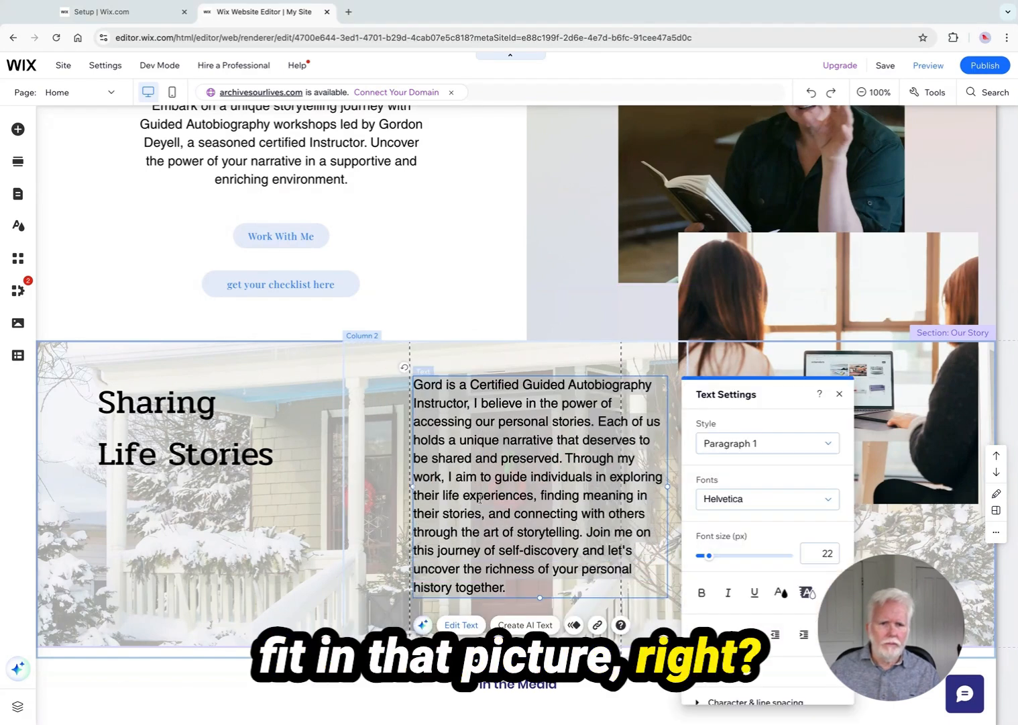
left_click(375, 455)
left_click_drag(483, 455, 453, 473)
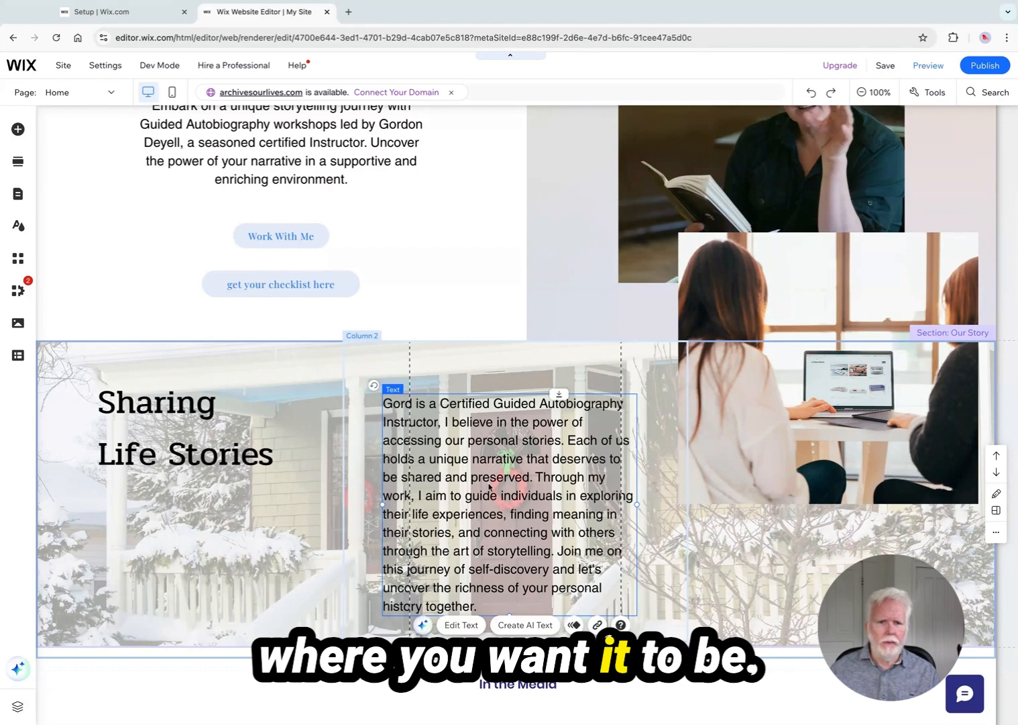
Preview the site and review the reworked Sharing Life Stories section
left_click(923, 68)
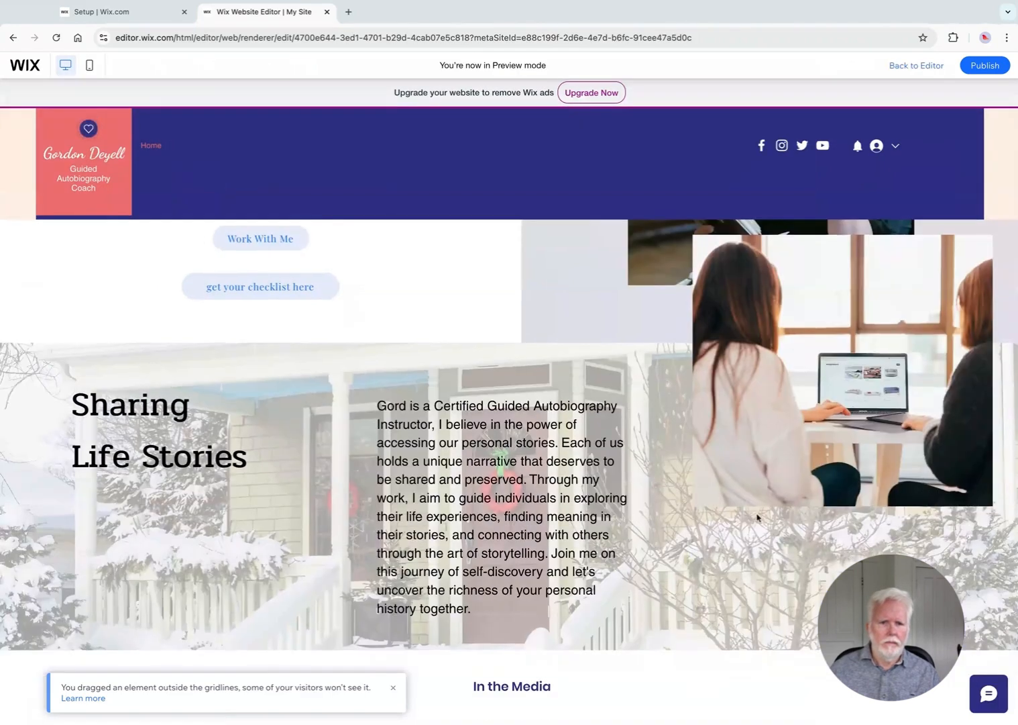
scroll(758, 517, "down", 3)
scroll(757, 519, "up", 1)
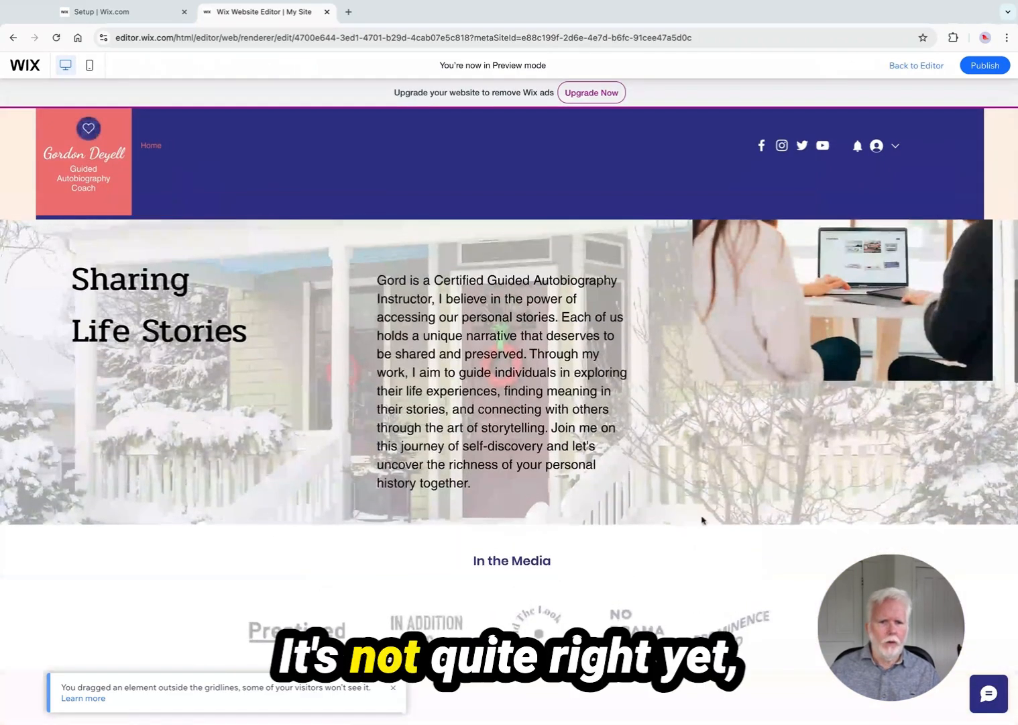
scroll(704, 518, "up", 1)
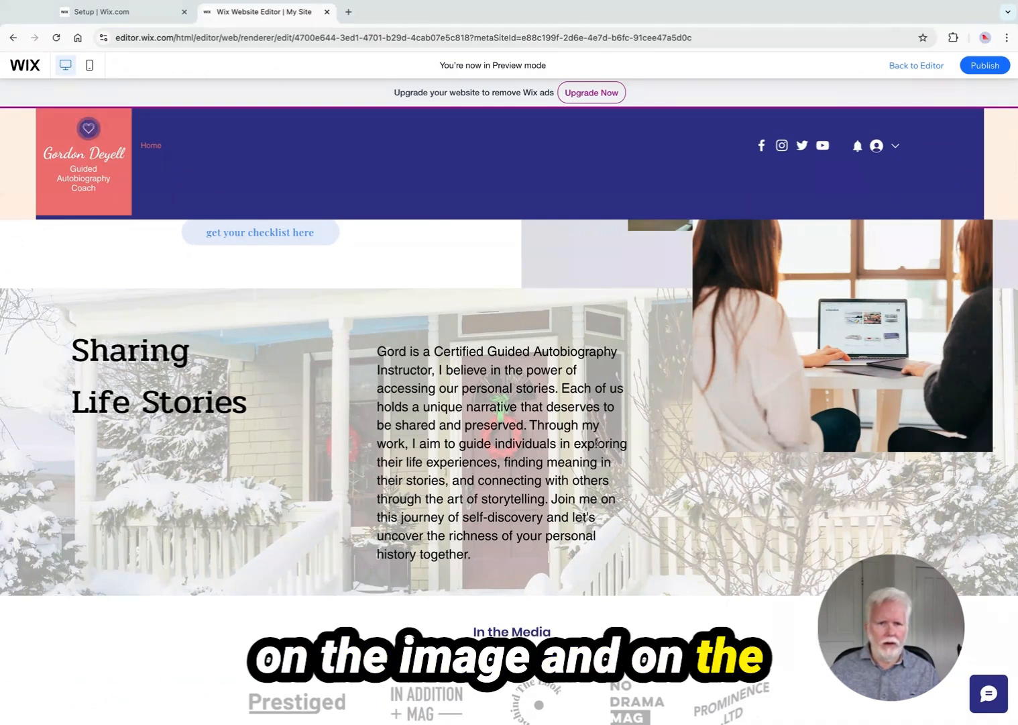
scroll(403, 480, "up", 3)
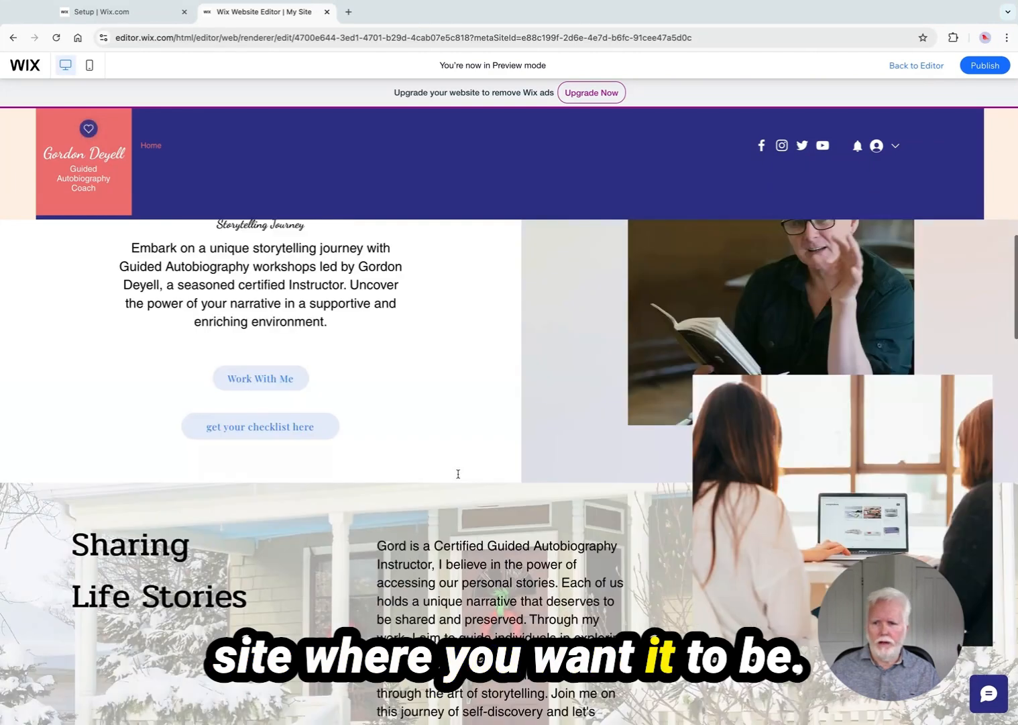
scroll(459, 475, "down", 6)
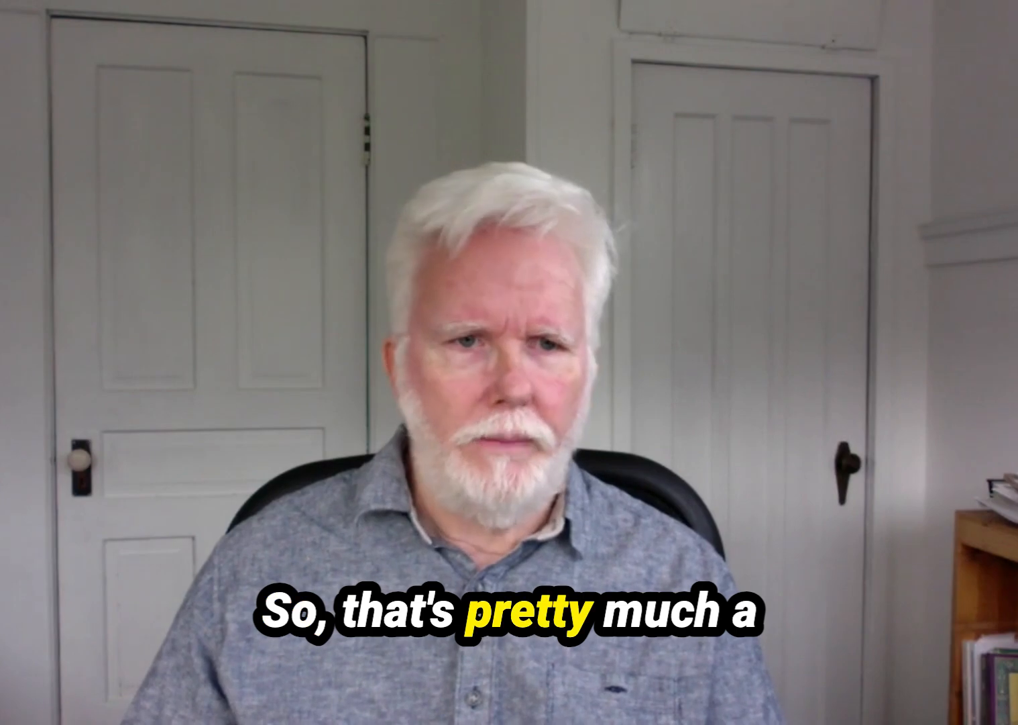